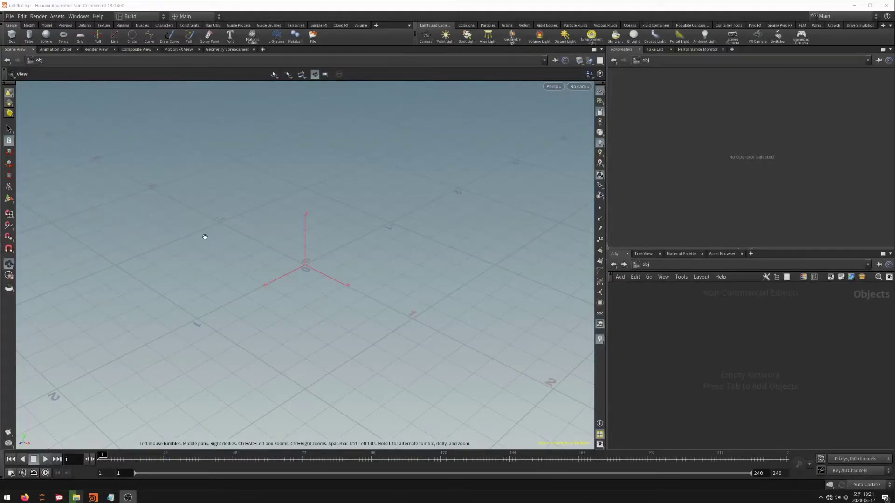
Place a box at the origin, rename its object GLASS, and go inside to box1.
left_click(12, 36)
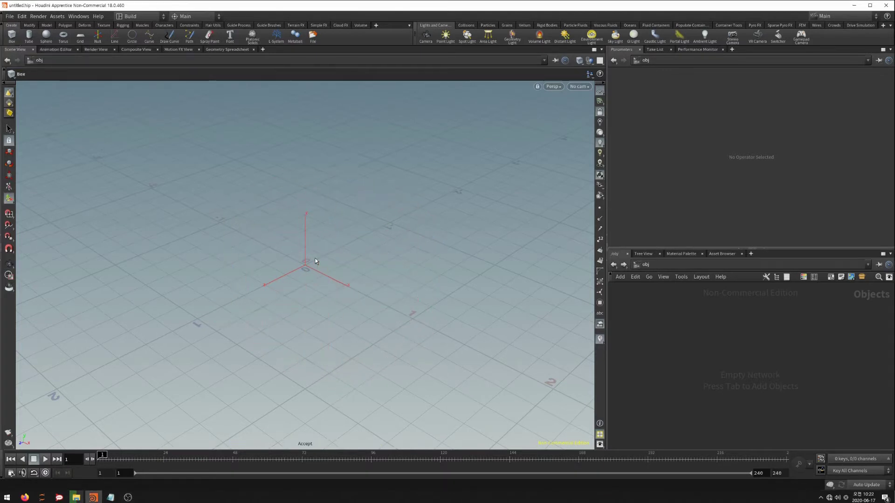
key("Return")
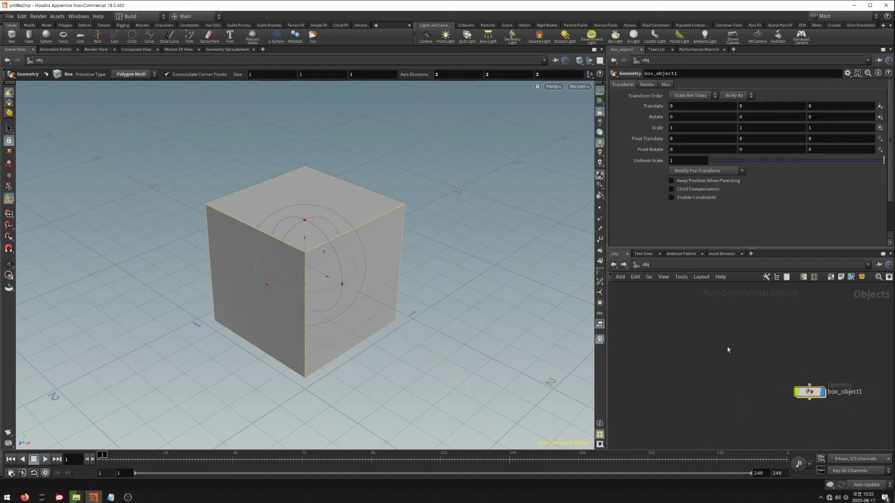
left_click_drag(810, 392, 728, 356)
double_click(763, 357)
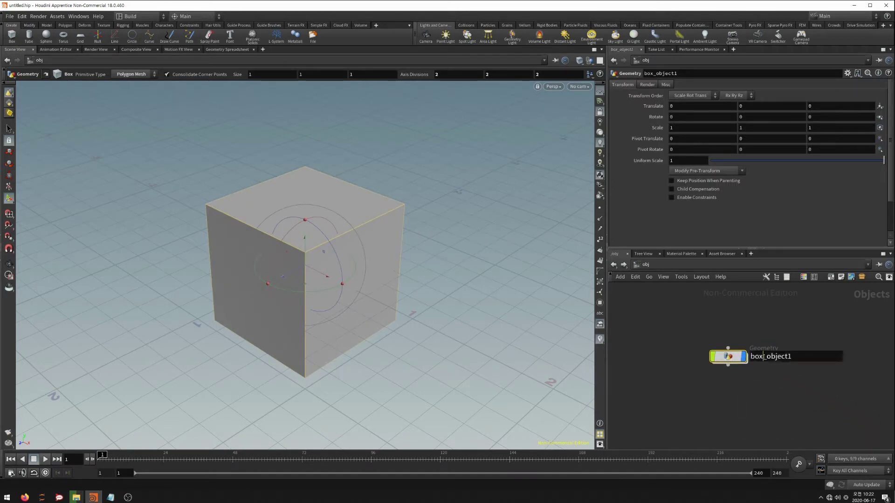
type("GLASS")
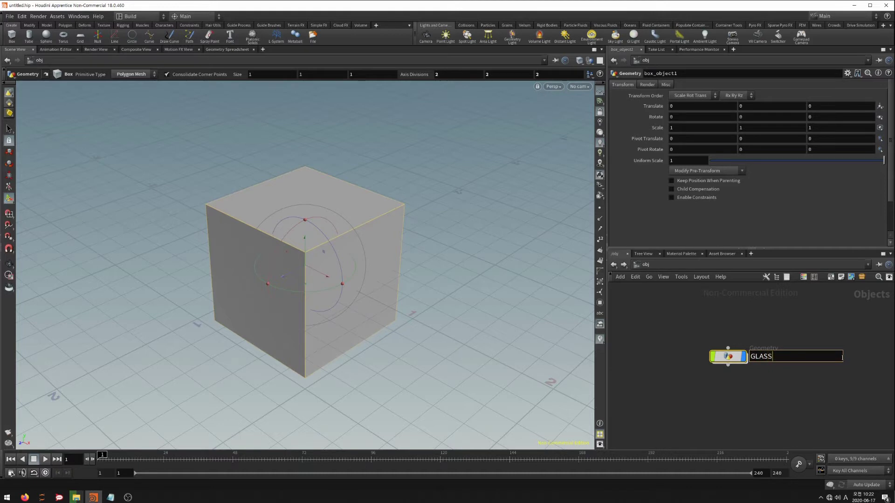
key("Return")
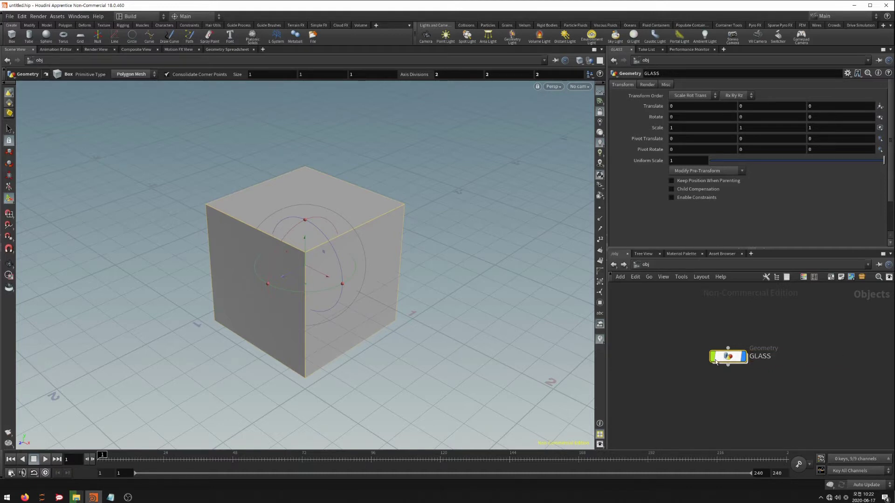
double_click(728, 358)
mouse_move(429, 336)
left_mouse_down()
mouse_move(393, 269)
mouse_move(286, 262)
mouse_move(310, 280)
left_mouse_up()
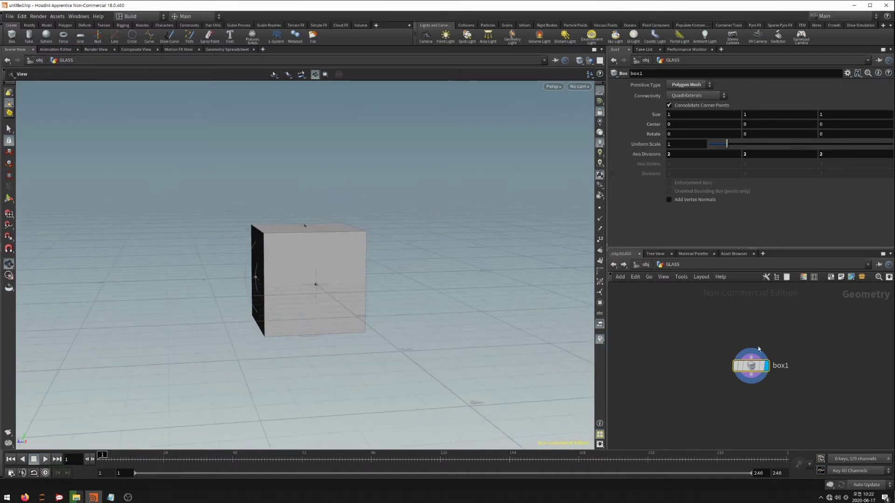
Add a displayed transform1 node below box1 that lifts the box 0.5 in Y.
key("Return")
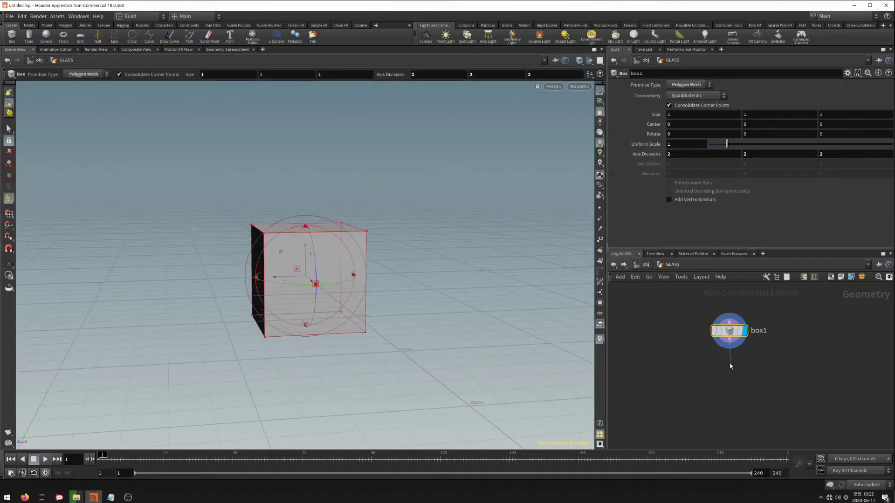
key("Tab")
type("tran")
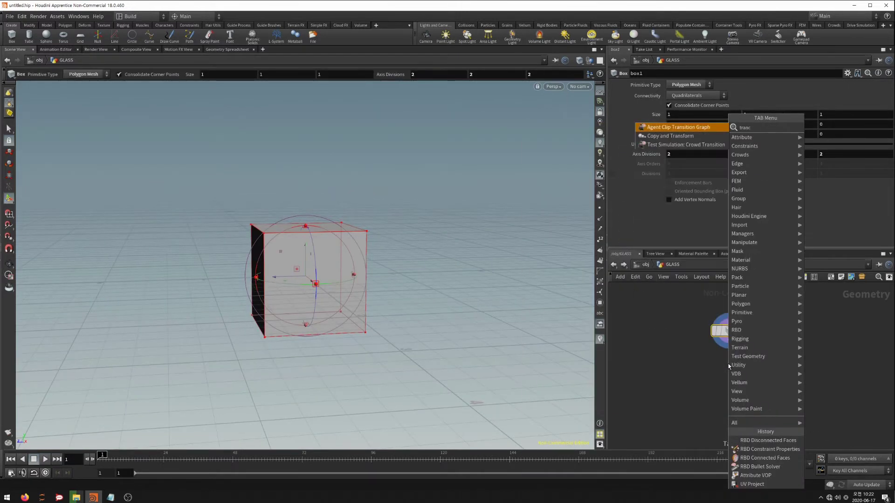
key("Return")
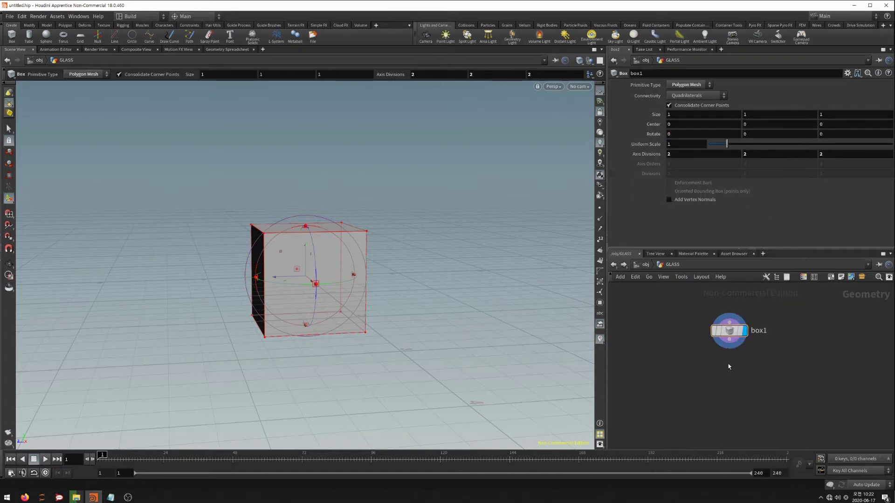
left_click(729, 366)
left_click(742, 367)
left_click_drag(741, 367, 742, 359)
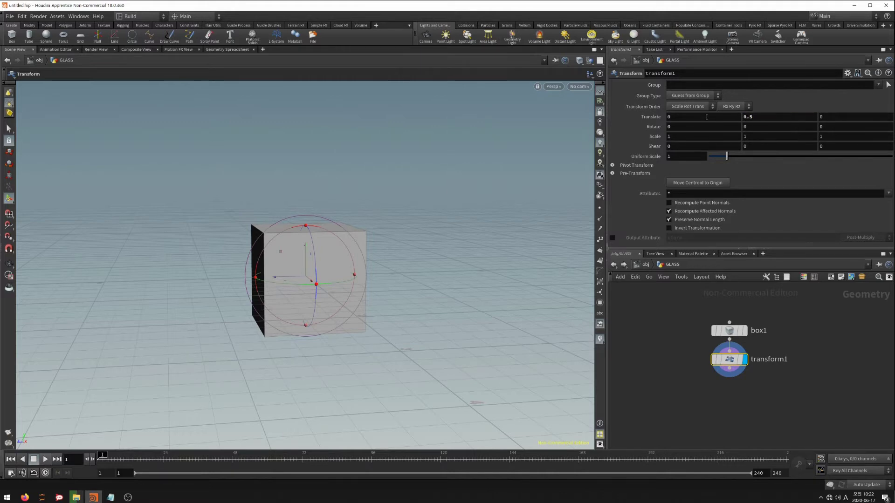
key("Escape")
mouse_move(410, 250)
left_mouse_down()
mouse_move(371, 234)
mouse_move(397, 244)
left_mouse_up()
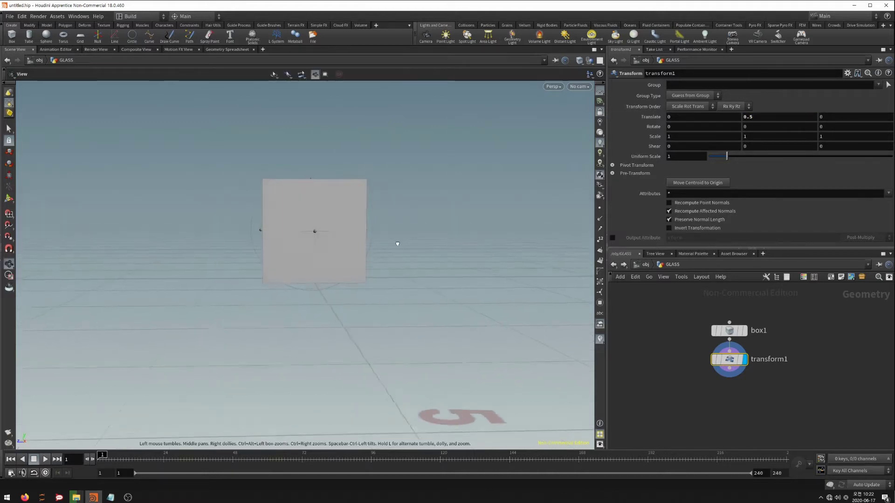
key("Return")
Add a second Transform node, transform2, lined up below transform1.
key("Tab")
type("t")
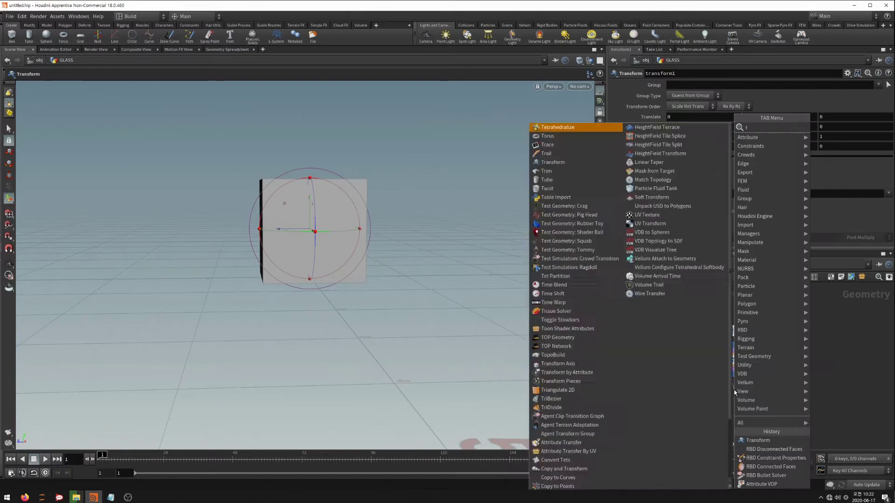
type("rans")
key("Return")
left_click(734, 393)
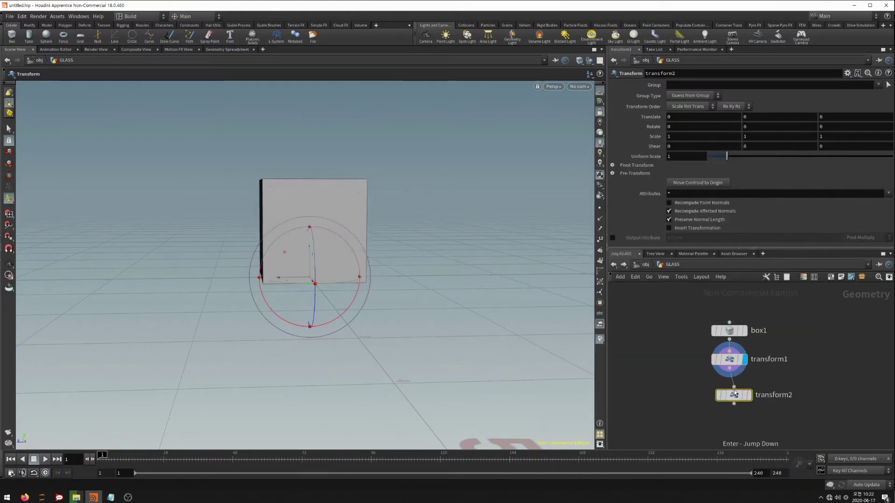
left_click_drag(734, 394, 725, 389)
left_click_drag(731, 331, 731, 334)
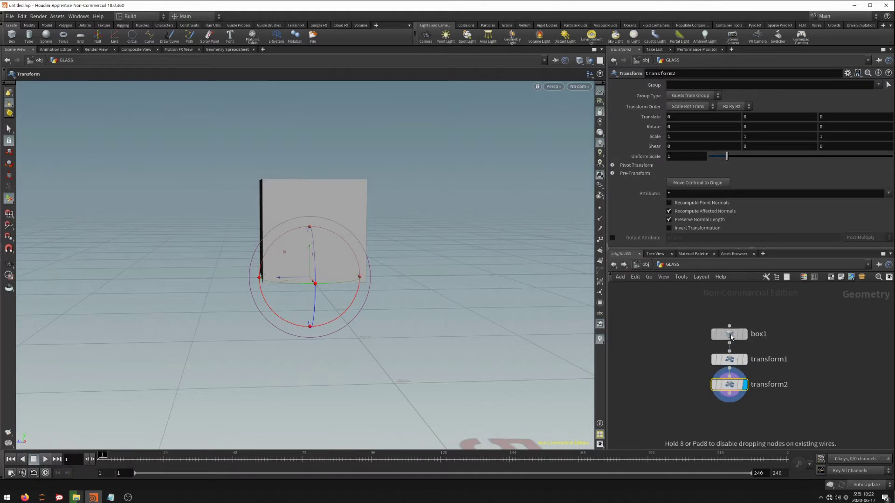
left_click_drag(730, 384, 729, 380)
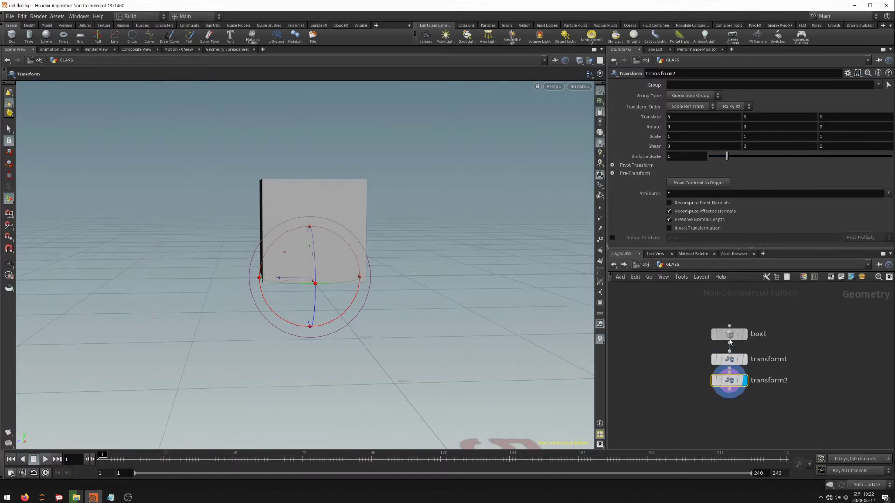
left_click_drag(731, 341, 731, 345)
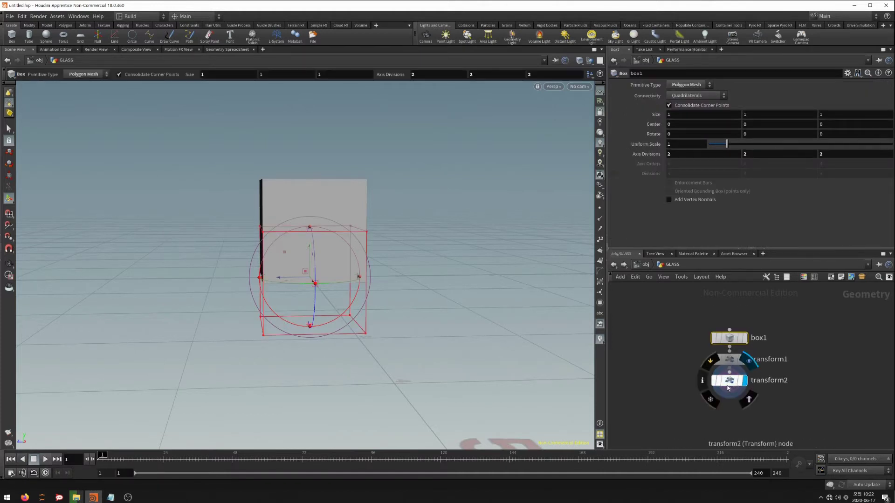
left_click(730, 383)
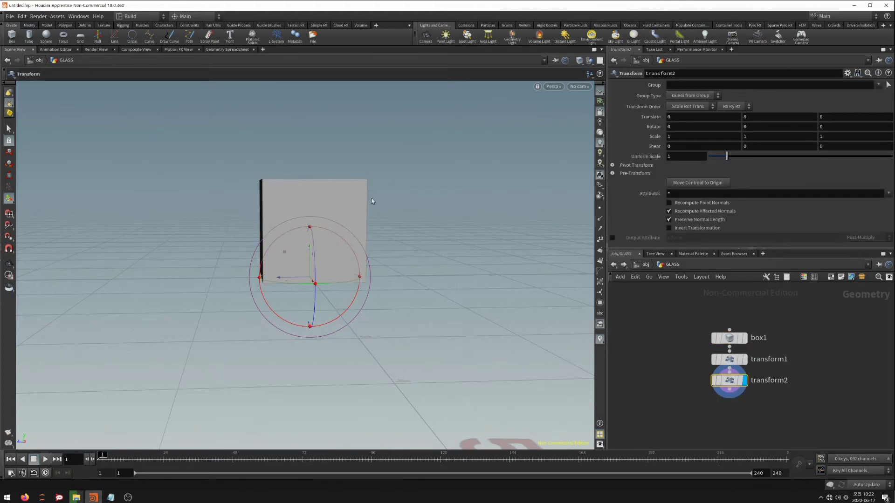
Set transform2's Uniform Scale to 5 to enlarge the cube.
mouse_move(429, 208)
left_mouse_down("alt")
mouse_move(441, 182)
mouse_move(403, 221)
left_mouse_up("alt")
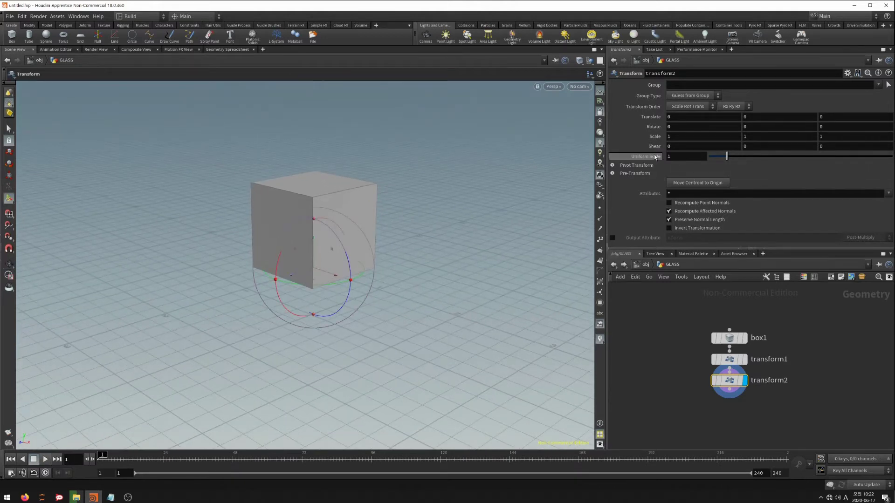
left_click(686, 156)
type("5")
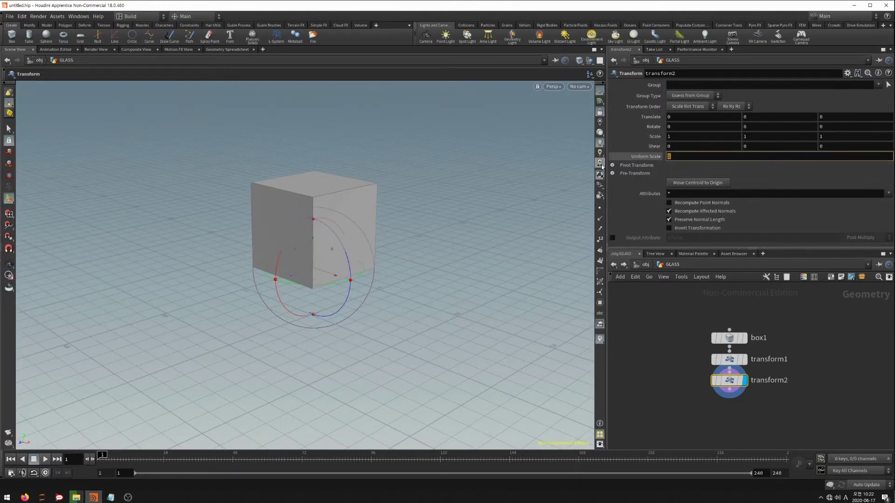
key("Return")
key("Escape")
scroll(176, 230, "down", 5)
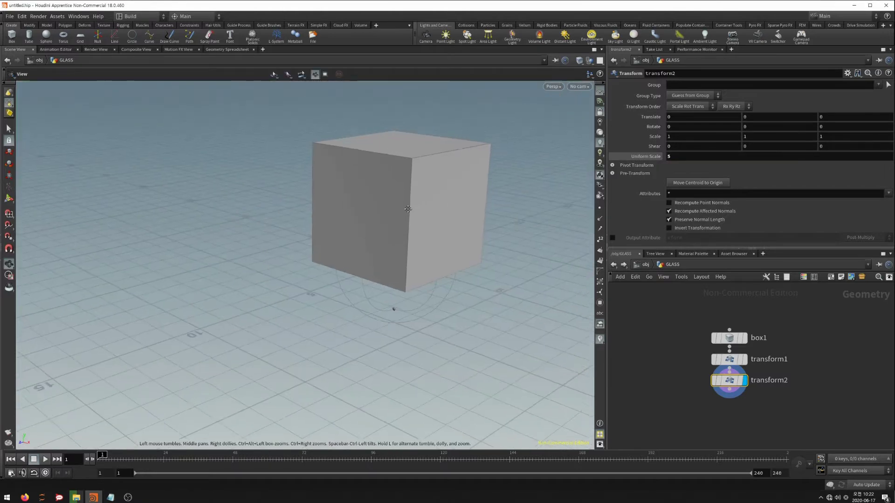
mouse_move(353, 246)
left_mouse_down()
mouse_move(292, 259)
mouse_move(427, 266)
mouse_move(463, 273)
mouse_move(455, 282)
left_mouse_up()
key("Return")
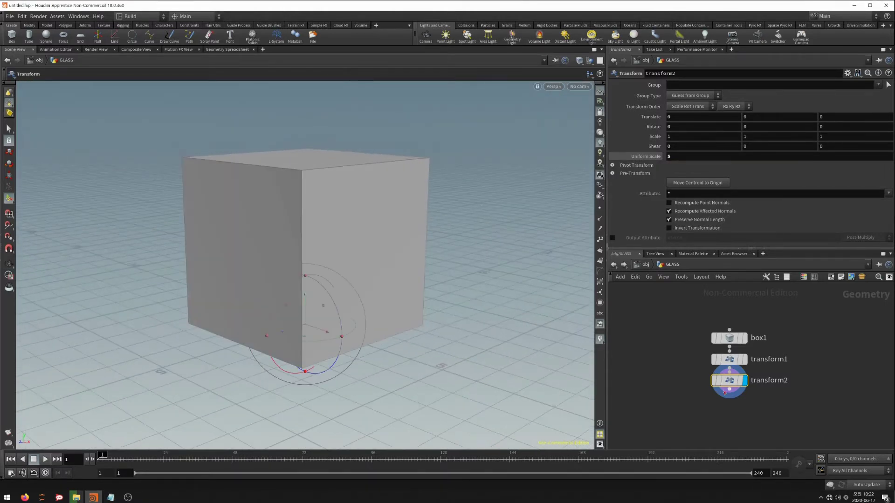
key("Tab")
Add a third Transform node, transform3, below transform2.
type("tr")
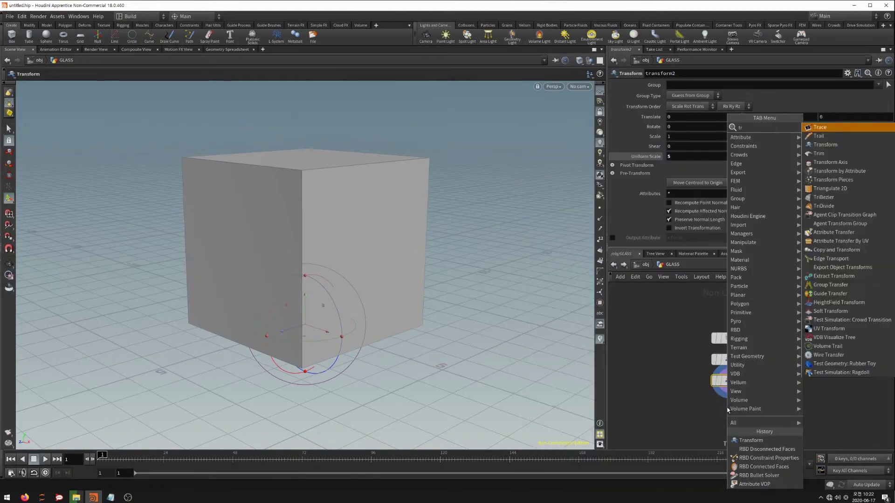
type("ans")
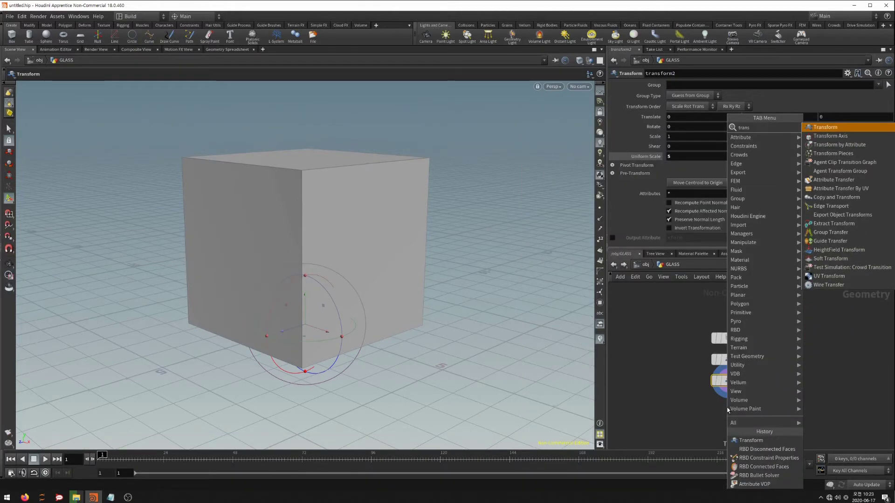
key("Return")
left_click(728, 416)
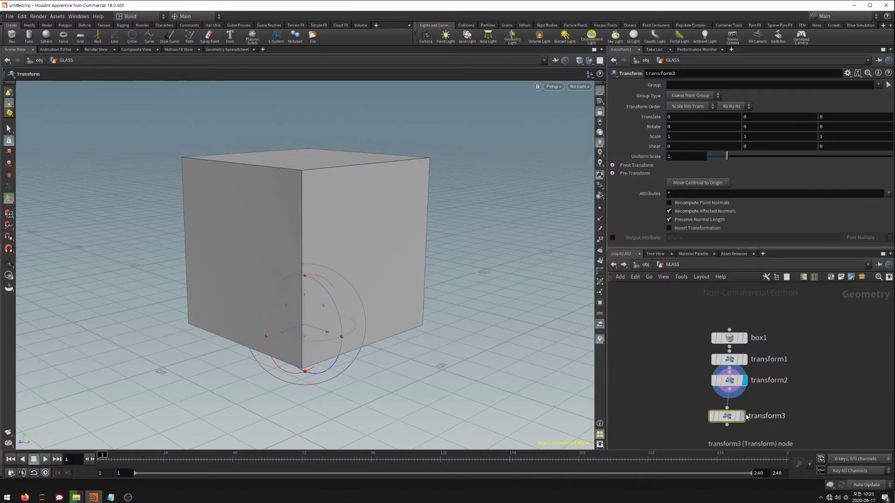
left_click_drag(727, 418, 729, 403)
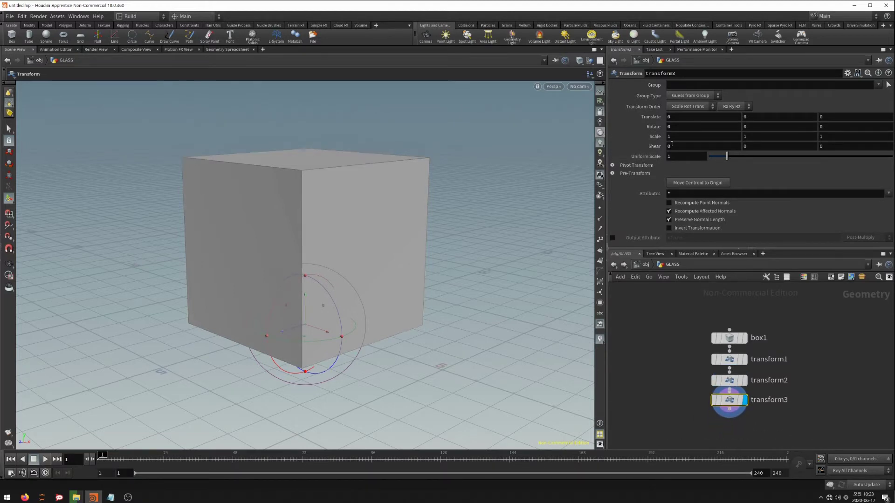
Bring transform3's Scale X down to 0.022, flattening the box into a thin pane.
middle_click_drag(681, 137, 634, 141)
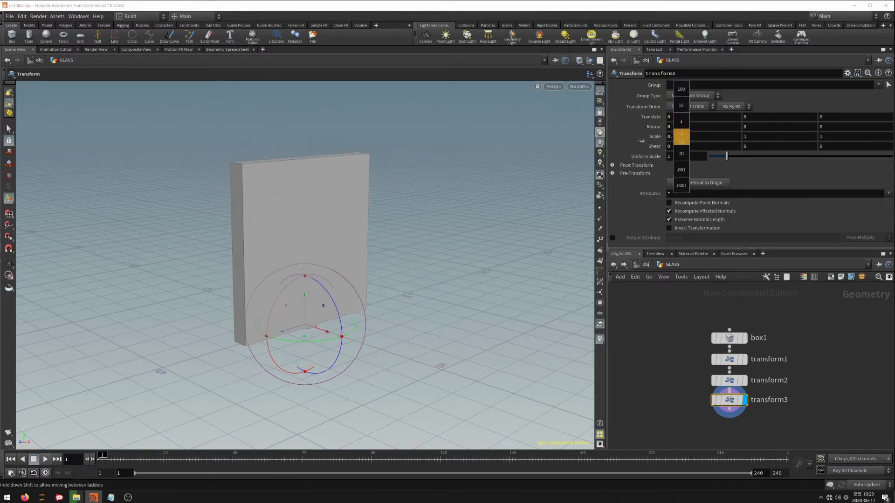
key("Escape")
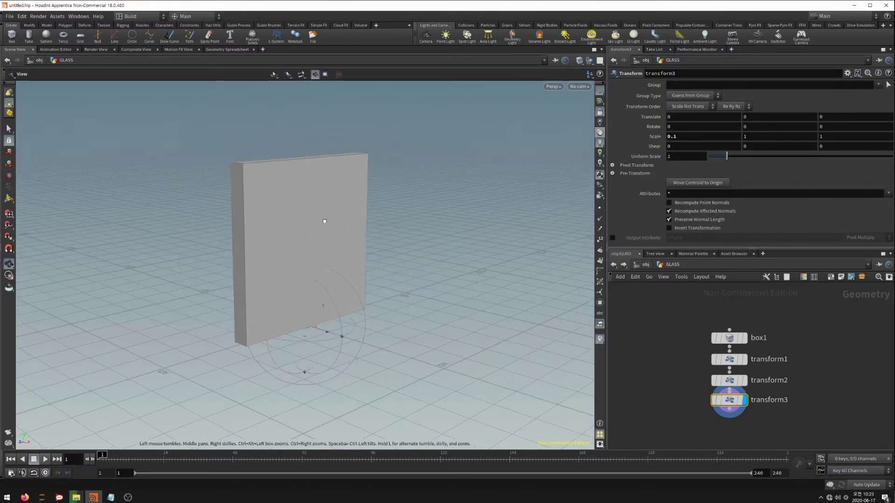
mouse_move(319, 220)
left_mouse_down()
mouse_move(313, 236)
mouse_move(434, 298)
left_mouse_up()
key("Return")
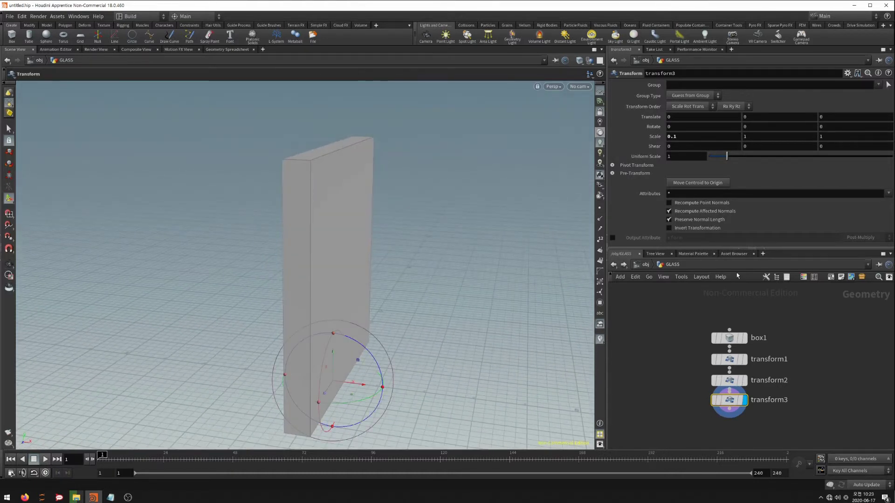
mouse_move(684, 139)
middle_mouse_down()
mouse_move(605, 175)
mouse_move(396, 188)
middle_mouse_up()
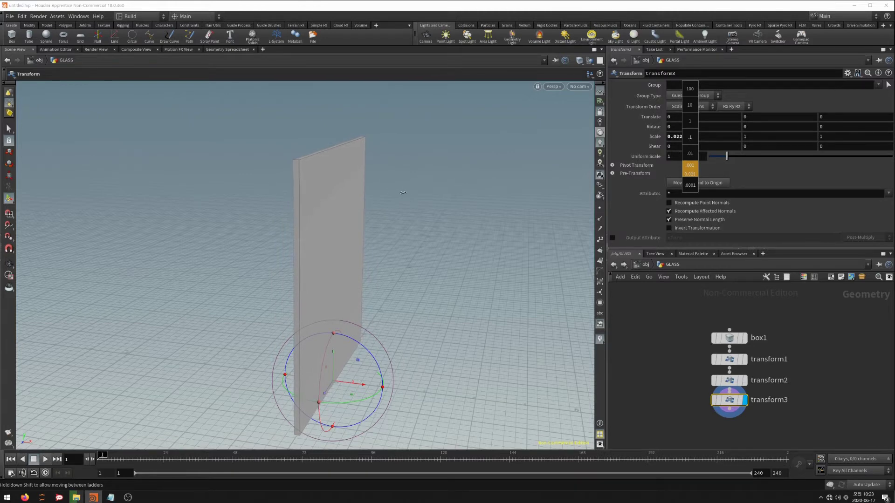
middle_click_drag(403, 193, 404, 193)
key("Escape")
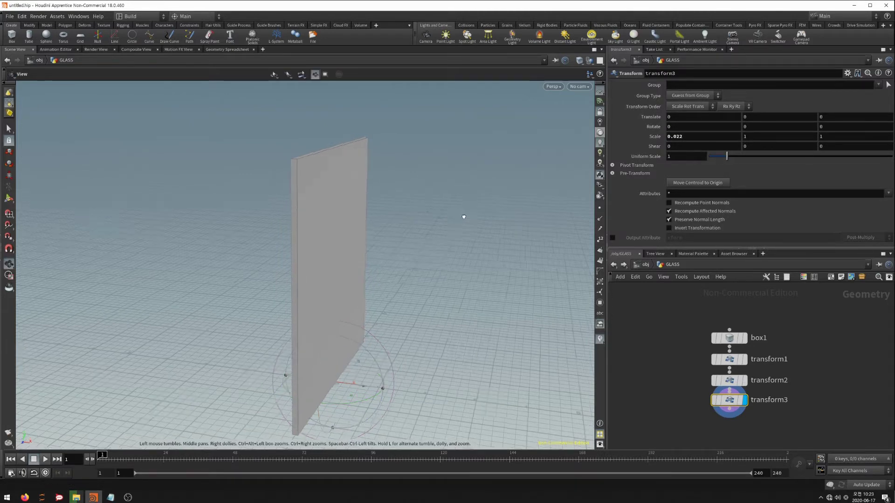
mouse_move(463, 216)
left_mouse_down()
mouse_move(346, 214)
mouse_move(416, 226)
mouse_move(377, 214)
mouse_move(372, 230)
mouse_move(333, 224)
mouse_move(391, 227)
mouse_move(378, 242)
mouse_move(451, 232)
mouse_move(322, 234)
mouse_move(419, 234)
left_mouse_up()
key("Return")
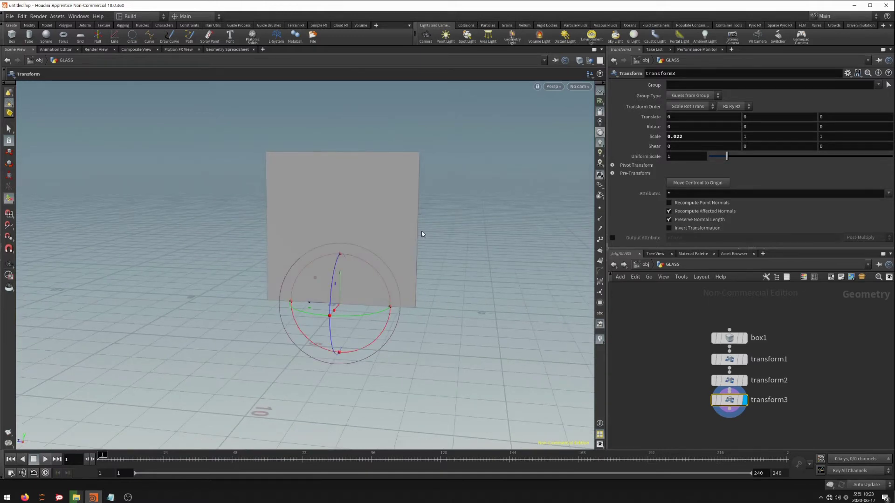
middle_click_drag(658, 371, 659, 314)
Branch a new node off transform3's output, searching 'rbdma' for RBD Material Fracture.
left_click(730, 352)
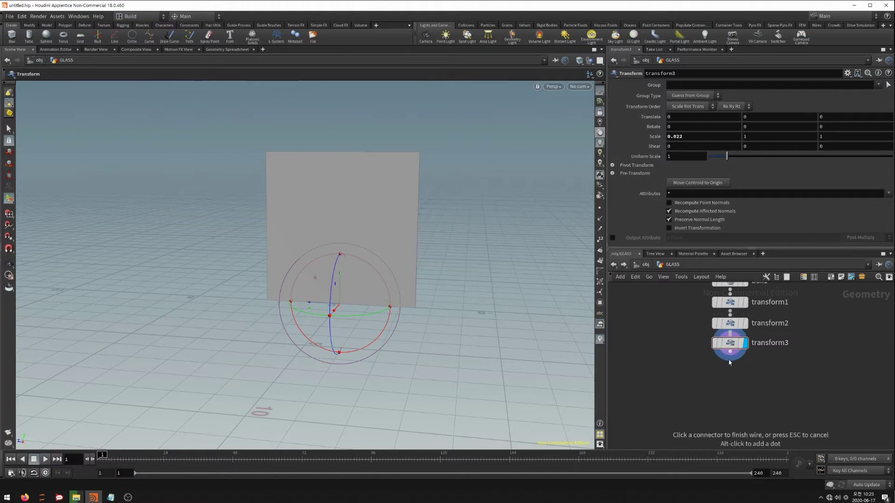
left_click(731, 383)
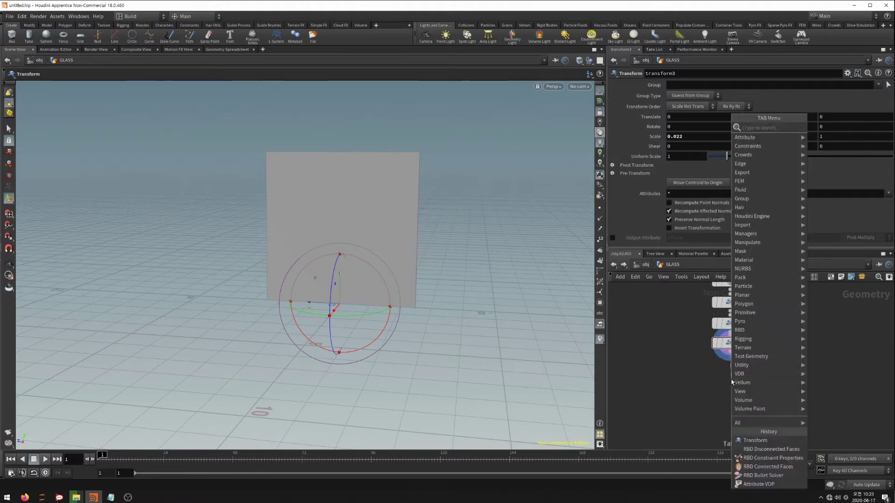
type("rbd")
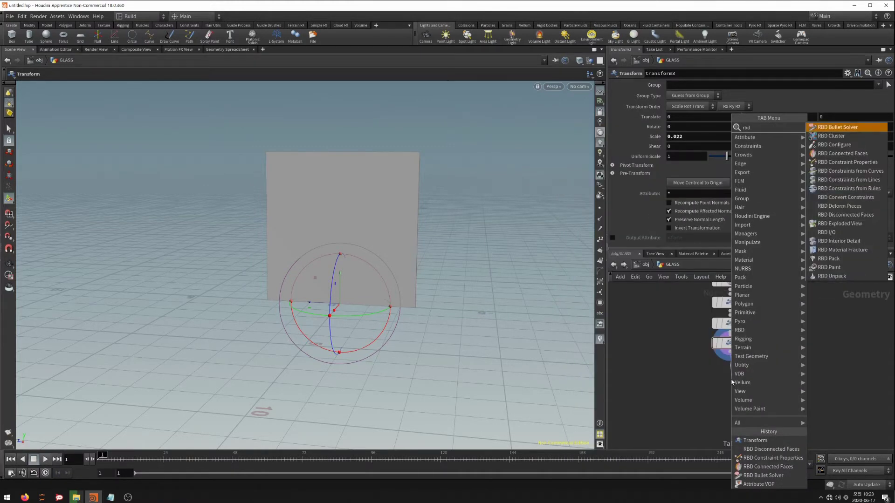
type("ma")
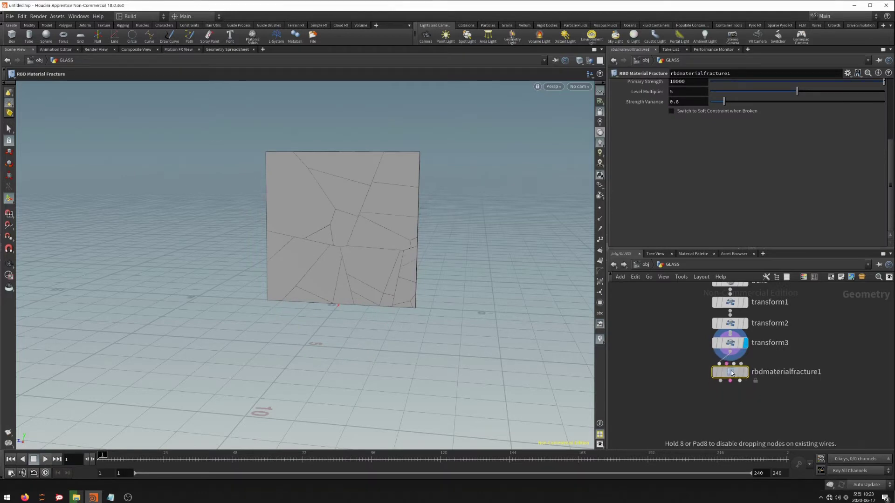
Lay out the network in a column and inspect box1 and the transform nodes.
key("l")
scroll(792, 370, "down", 2)
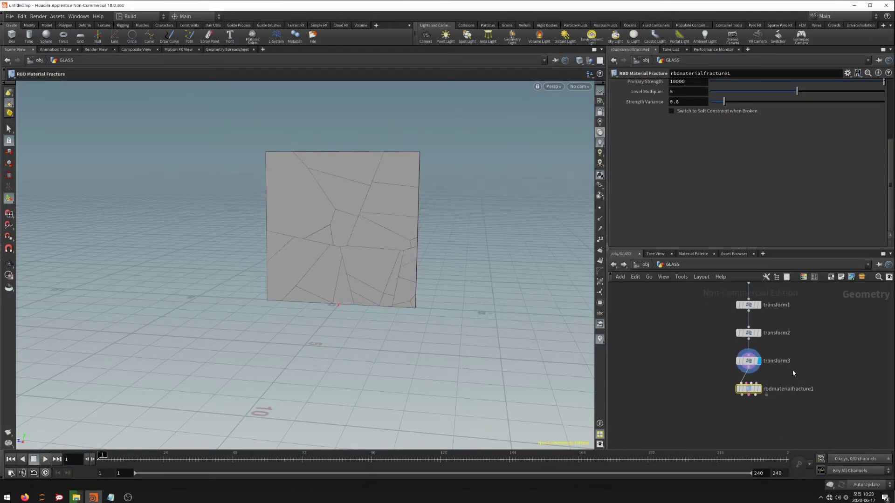
scroll(788, 354, "up", 2)
scroll(780, 321, "down", 3)
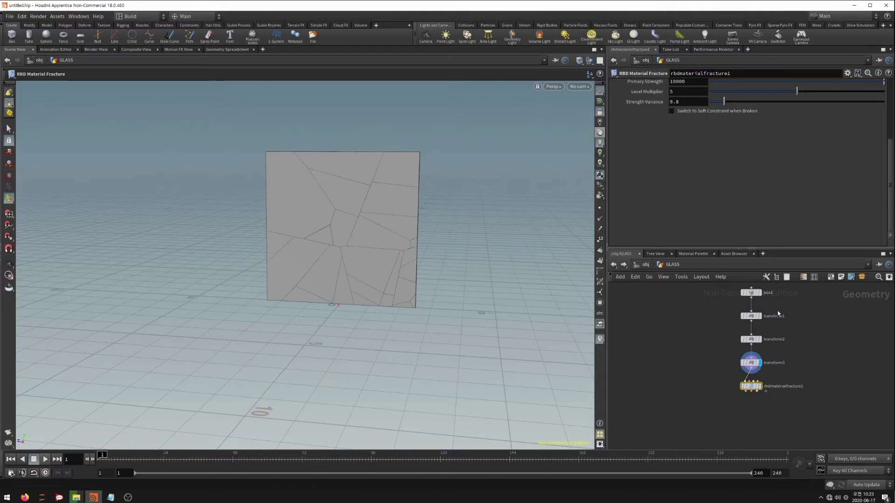
left_click_drag(755, 294, 711, 328)
left_click_drag(712, 359, 751, 349)
mouse_move(800, 297)
left_mouse_down()
mouse_move(707, 343)
mouse_move(750, 330)
left_mouse_up()
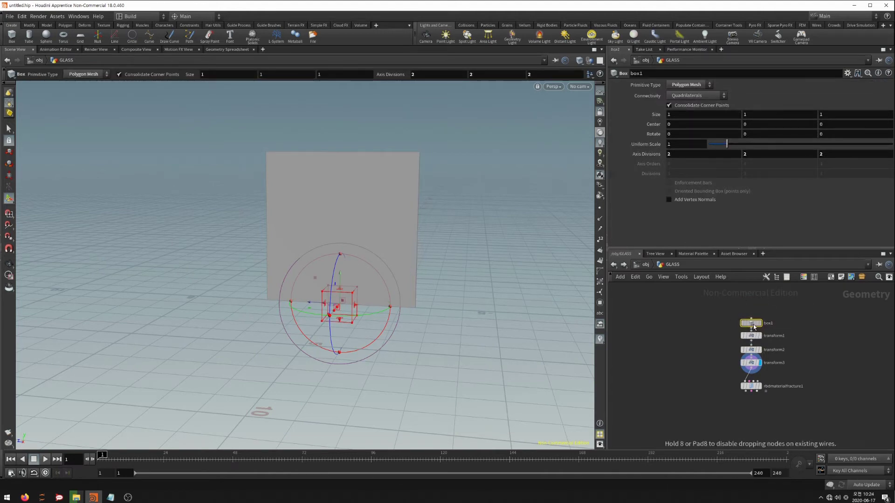
scroll(760, 383, "up", 3)
left_click_drag(745, 389, 745, 413)
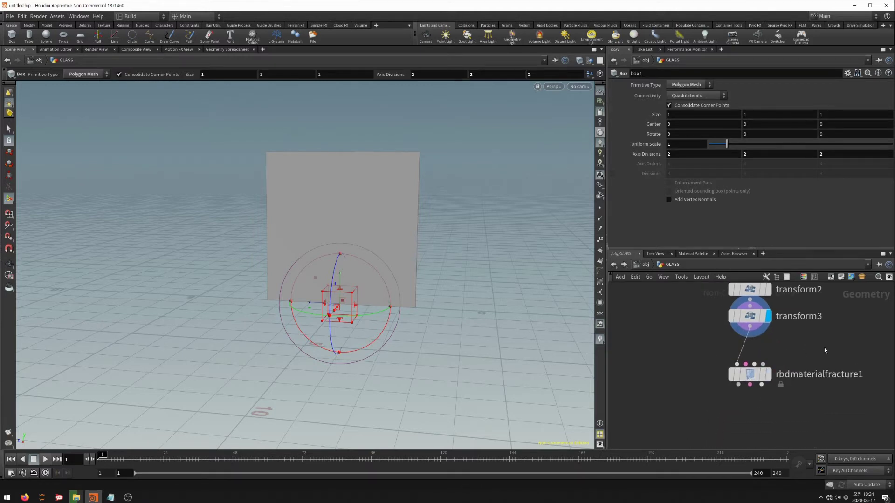
Display the fractured pane from rbdmaterialfracture1 and select that node for editing.
left_click(774, 351)
mouse_move(424, 229)
left_mouse_down()
mouse_move(410, 261)
mouse_move(410, 302)
mouse_move(393, 287)
mouse_move(426, 279)
mouse_move(398, 296)
mouse_move(366, 279)
mouse_move(396, 275)
left_mouse_up()
scroll(424, 273, "up", 3)
key("Return")
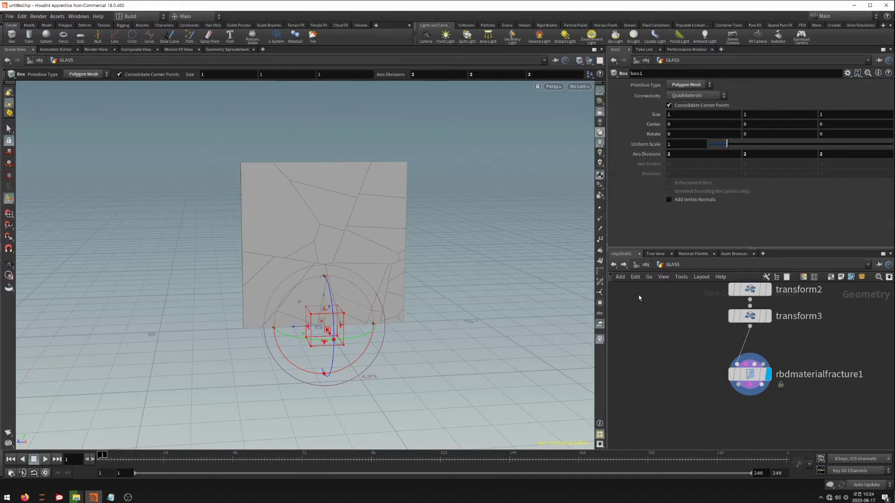
mouse_move(707, 371)
middle_mouse_down()
mouse_move(692, 361)
mouse_move(702, 367)
middle_mouse_up()
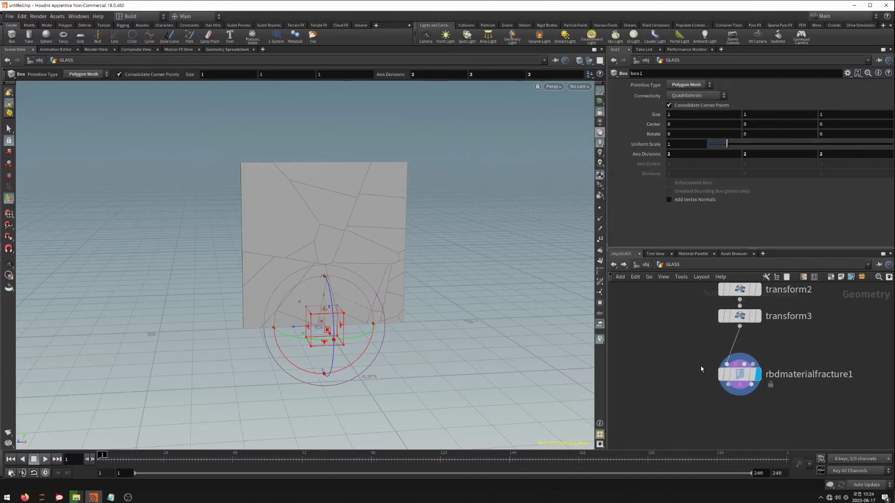
left_click(740, 379)
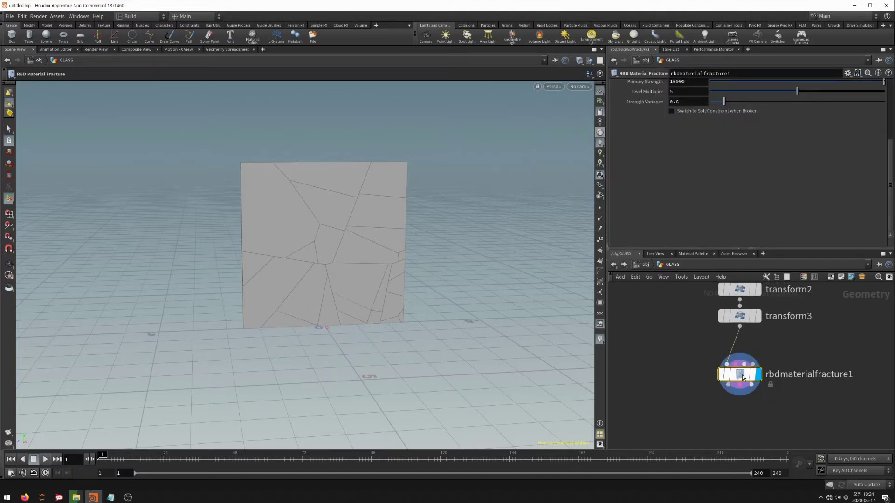
scroll(769, 200, "up", 2)
Set Primary Fracture to Fracture Level 1 with 12 Scatter Points.
scroll(767, 190, "up", 3)
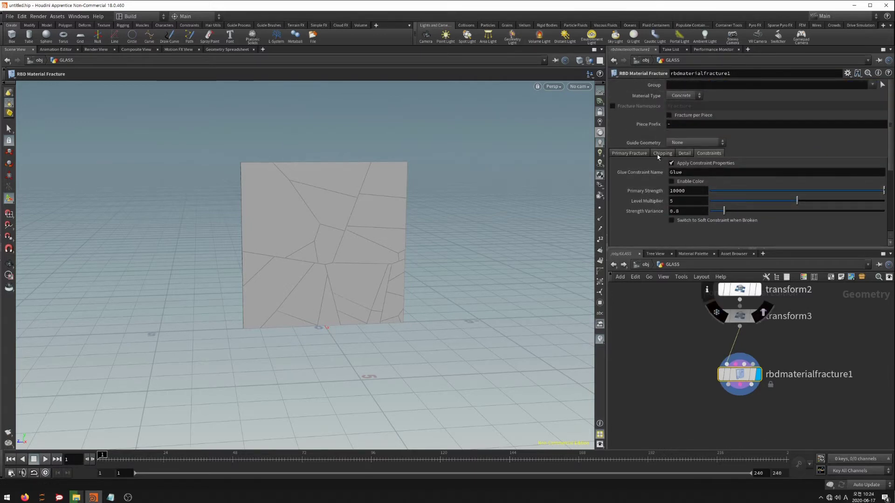
left_click(642, 153)
scroll(662, 184, "down", 1)
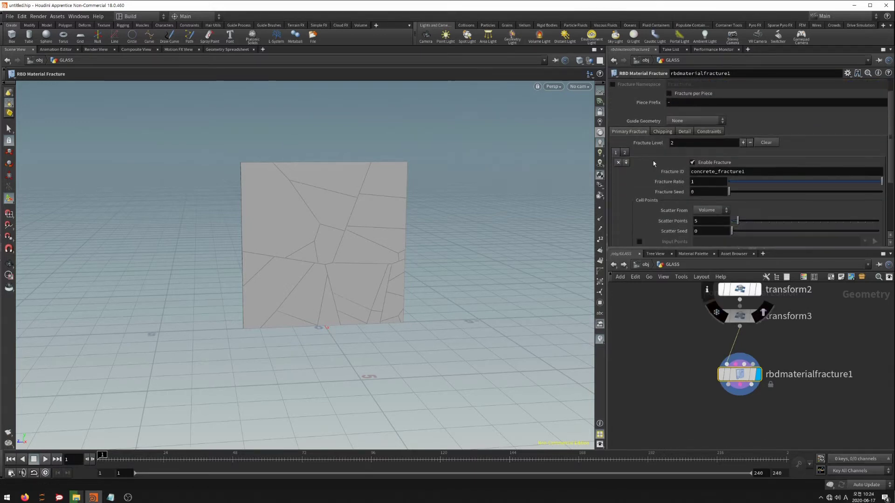
left_click(750, 144)
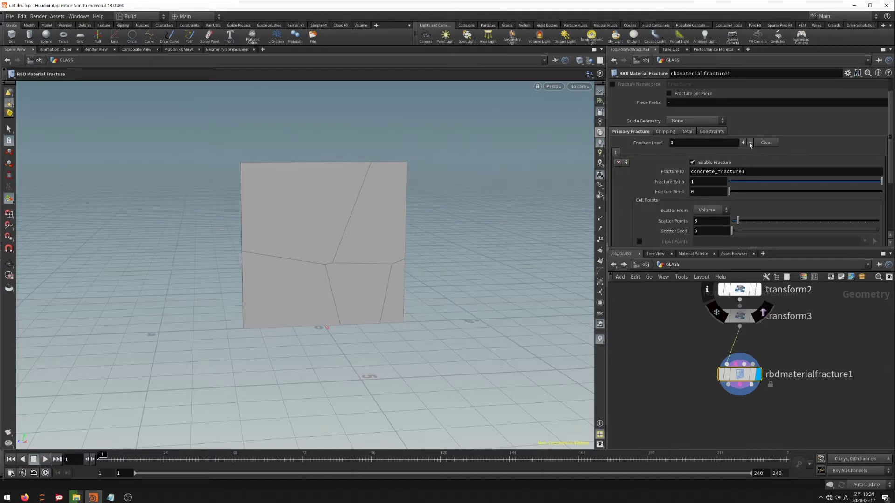
scroll(682, 183, "down", 2)
scroll(682, 183, "down", 1)
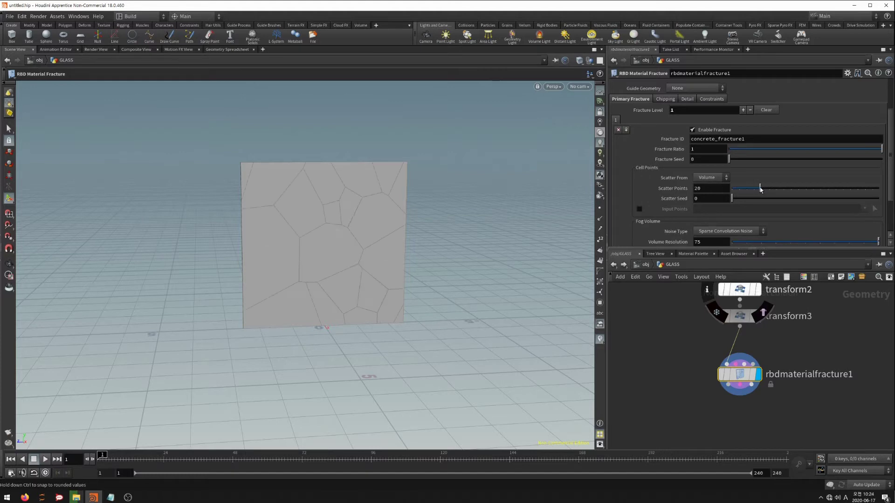
mouse_move(760, 189)
left_mouse_down()
mouse_move(779, 188)
mouse_move(749, 190)
mouse_move(799, 189)
mouse_move(747, 190)
left_mouse_up()
scroll(724, 193, "down", 2)
scroll(724, 198, "up", 4)
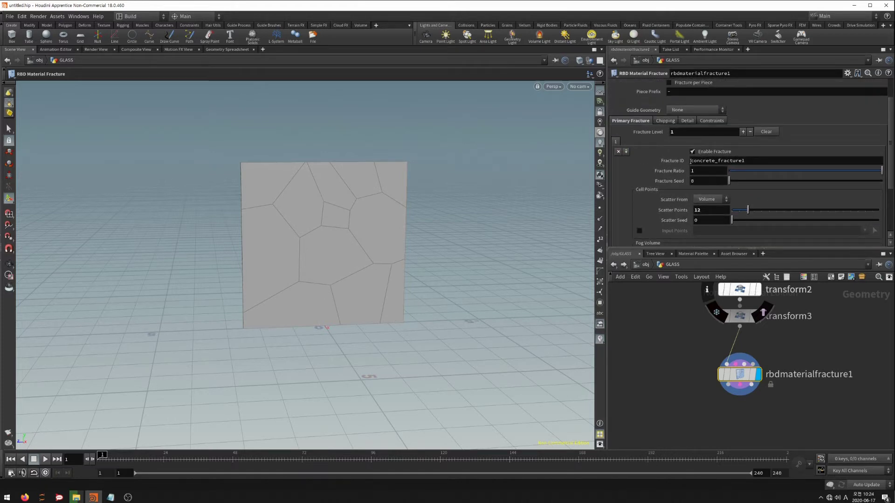
scroll(694, 156, "up", 3)
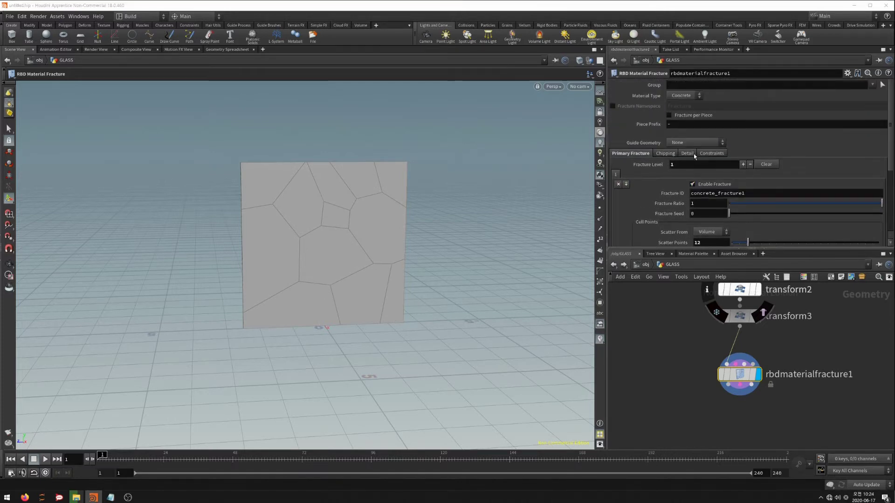
Try the Glass, Wood and Custom material types, settling on Glass.
left_click(676, 96)
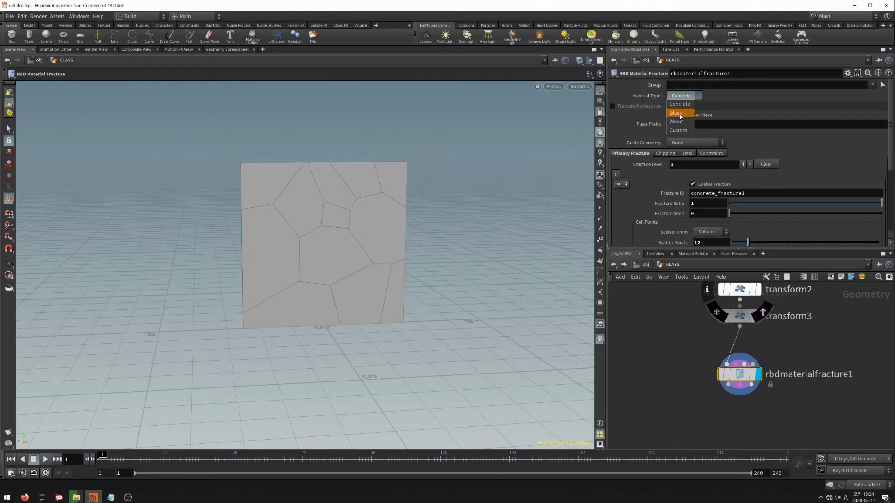
left_click(682, 113)
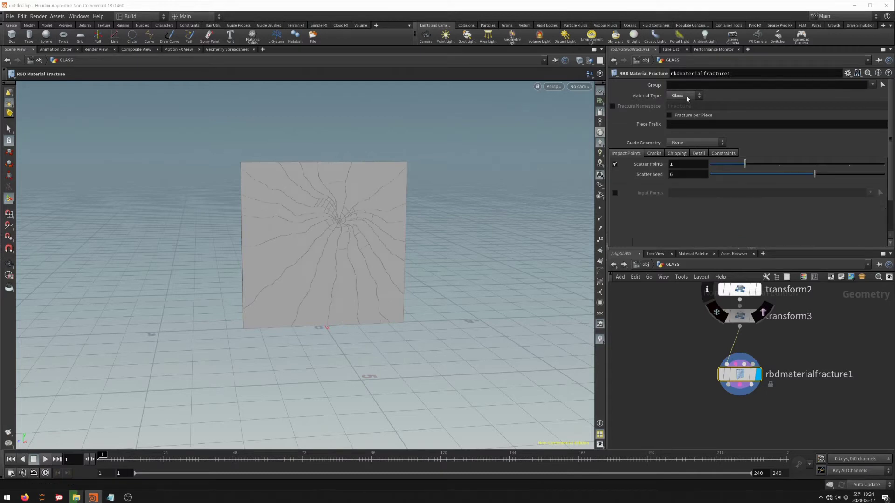
left_click(687, 96)
left_click(689, 121)
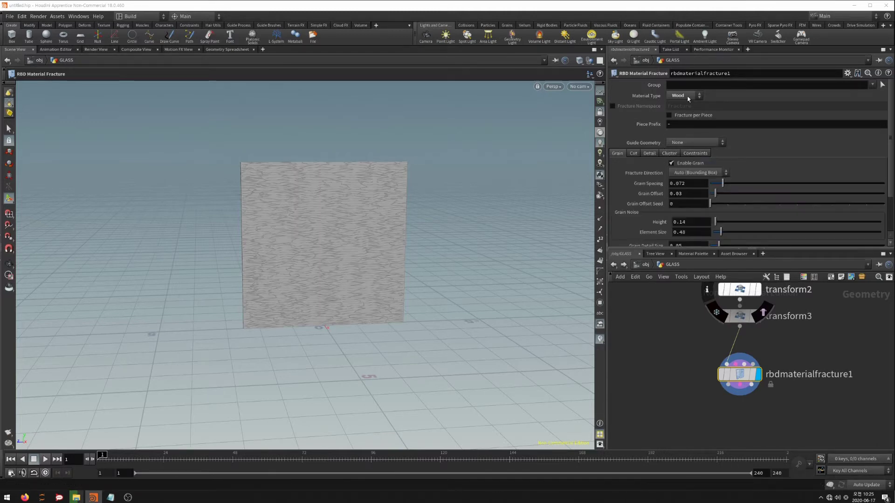
left_click(689, 97)
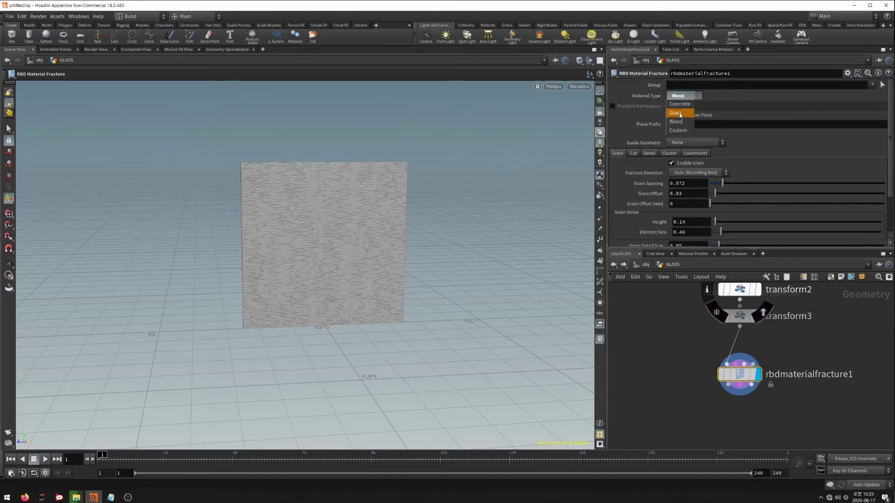
left_click(683, 130)
left_click(683, 96)
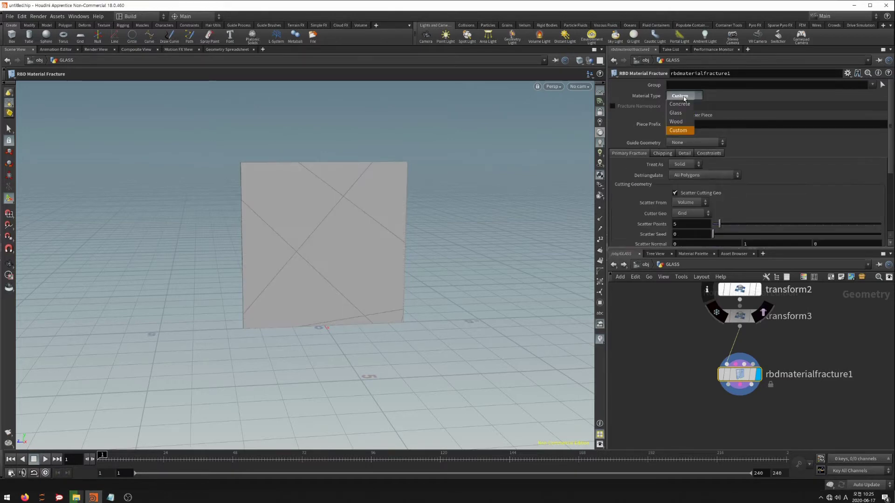
left_click(684, 113)
Inspect the cracked pane and toggle Apply Constraint Properties off and back on.
key("Escape")
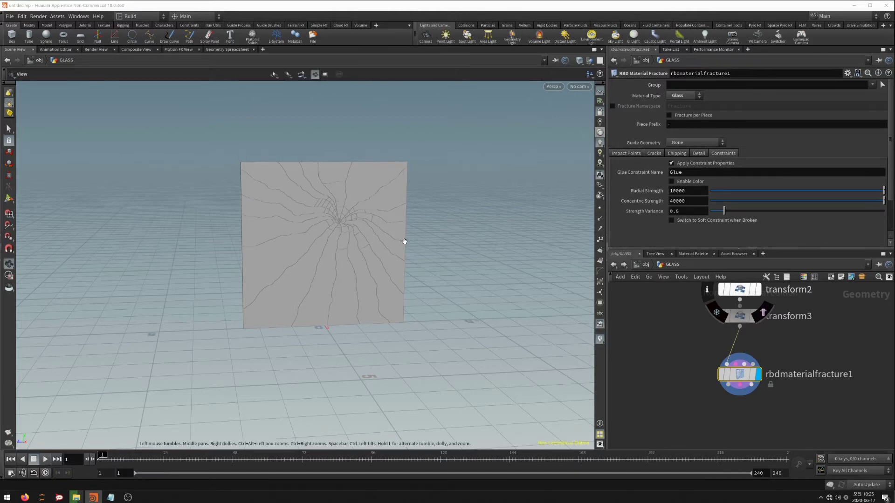
mouse_move(402, 242)
left_mouse_down()
mouse_move(486, 233)
mouse_move(397, 236)
mouse_move(460, 250)
mouse_move(434, 270)
mouse_move(455, 262)
mouse_move(415, 260)
left_mouse_up()
key("Escape")
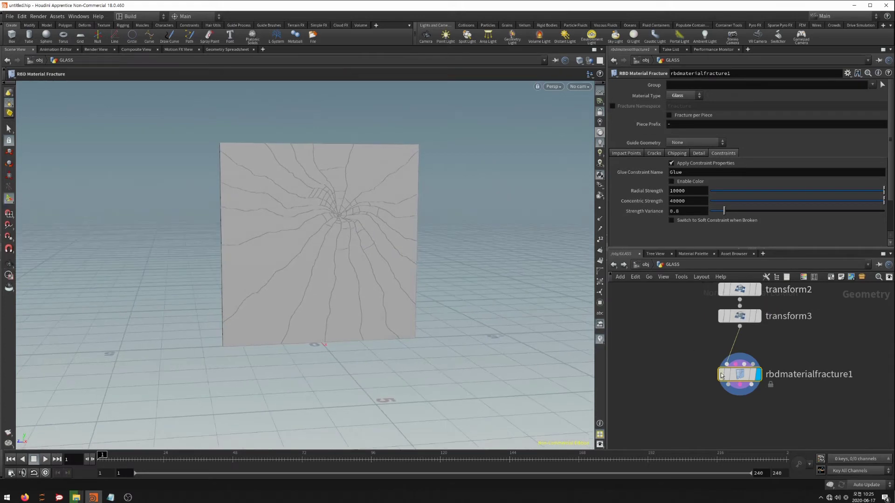
mouse_move(801, 359)
middle_mouse_down()
mouse_move(732, 364)
mouse_move(730, 380)
middle_mouse_up()
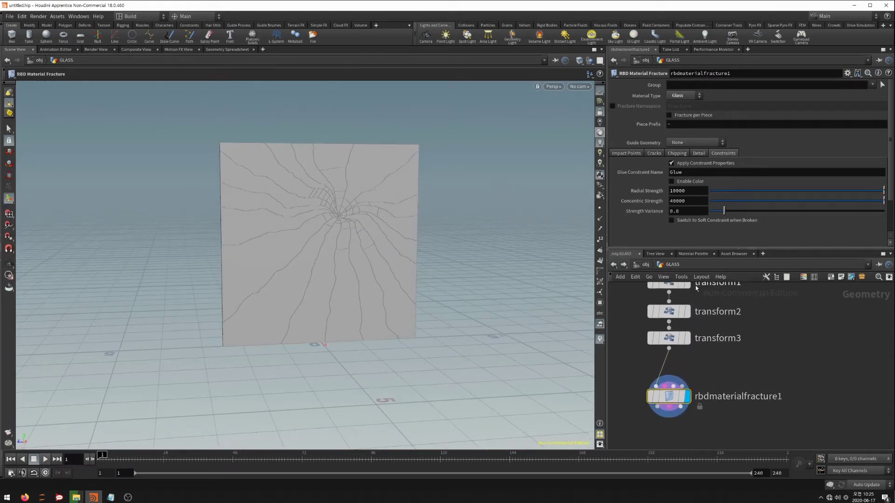
left_click(671, 163)
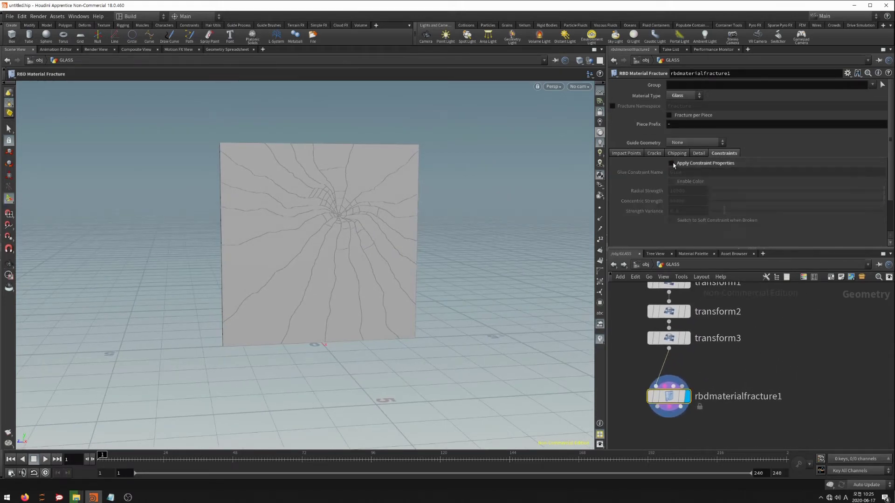
left_click(672, 163)
Set Impact Points to a single scatter point and adjust Scatter Seed to move it.
left_click(638, 154)
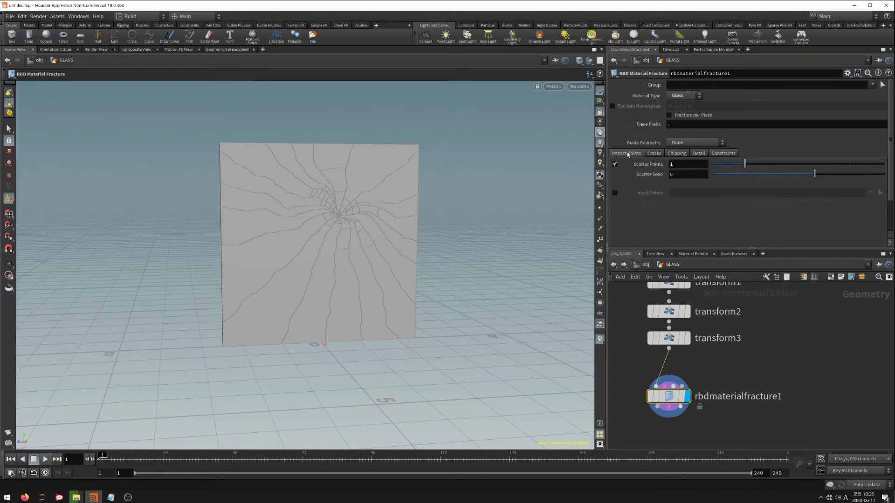
left_click(614, 164)
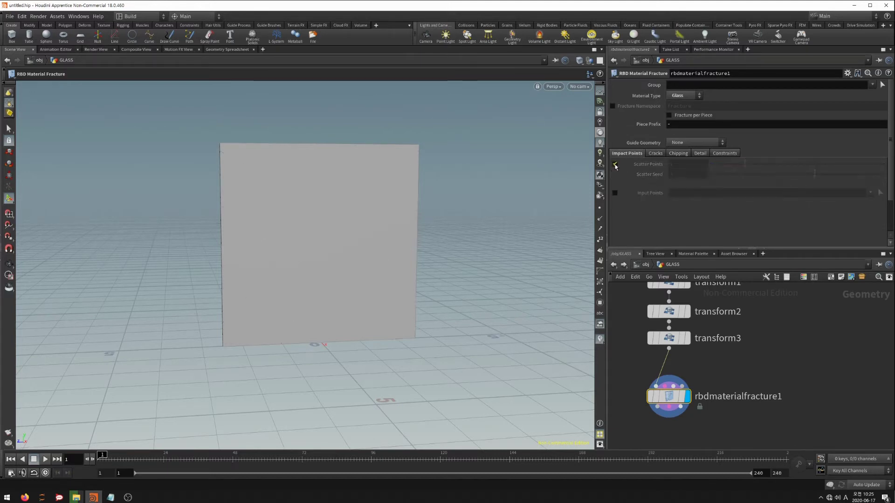
left_click_drag(748, 164, 818, 166)
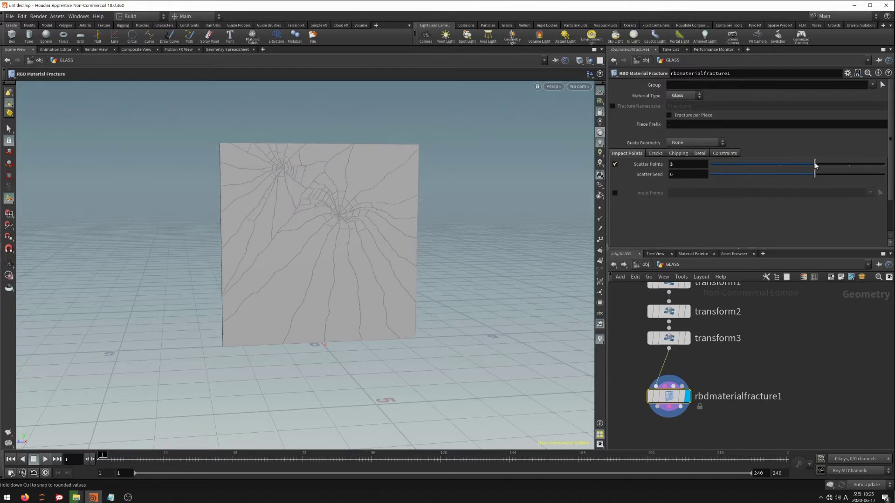
left_click(743, 164)
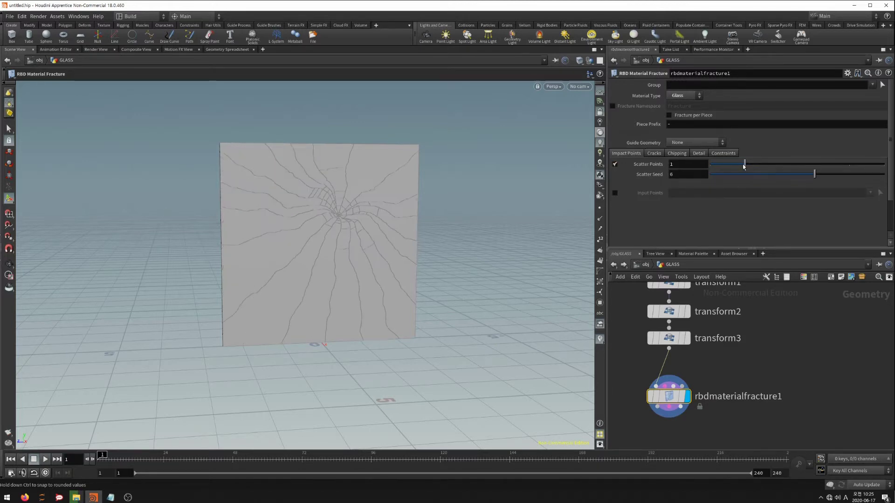
left_click_drag(784, 174, 789, 174)
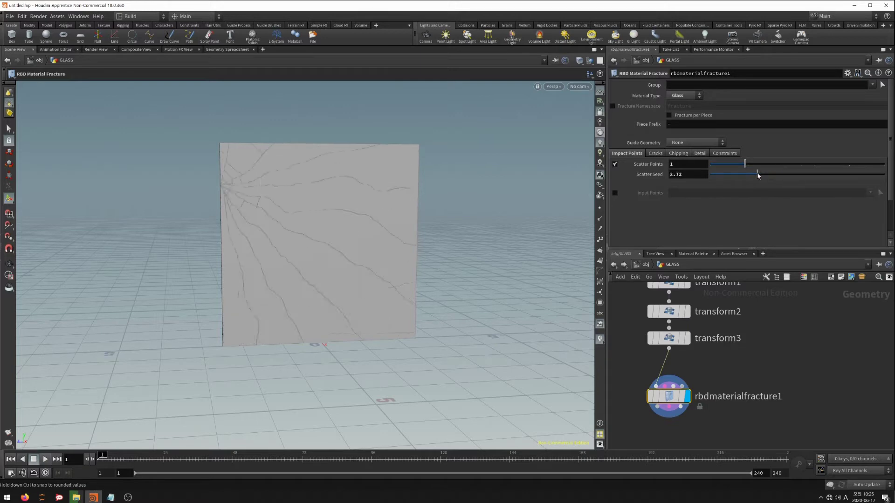
Disable scattered impact points and wire a new add1 node into the fracture's impact-points input.
left_click(615, 165)
key("Tab")
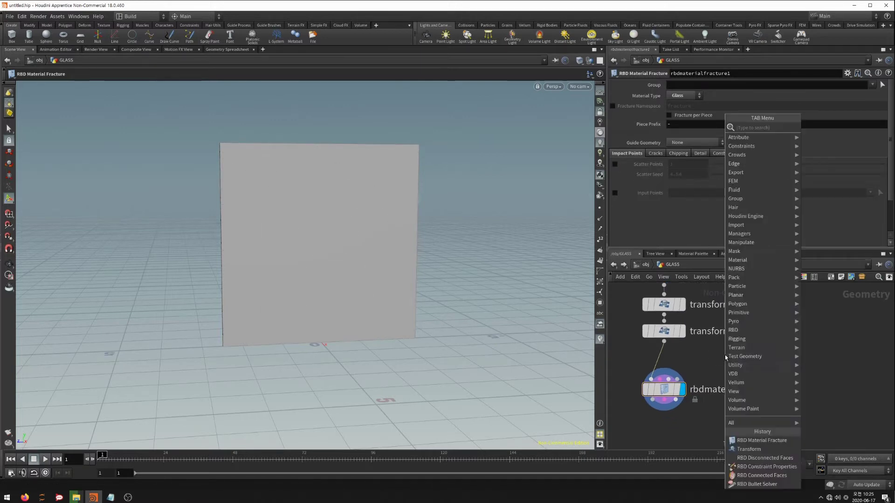
type("scatter")
key("Return")
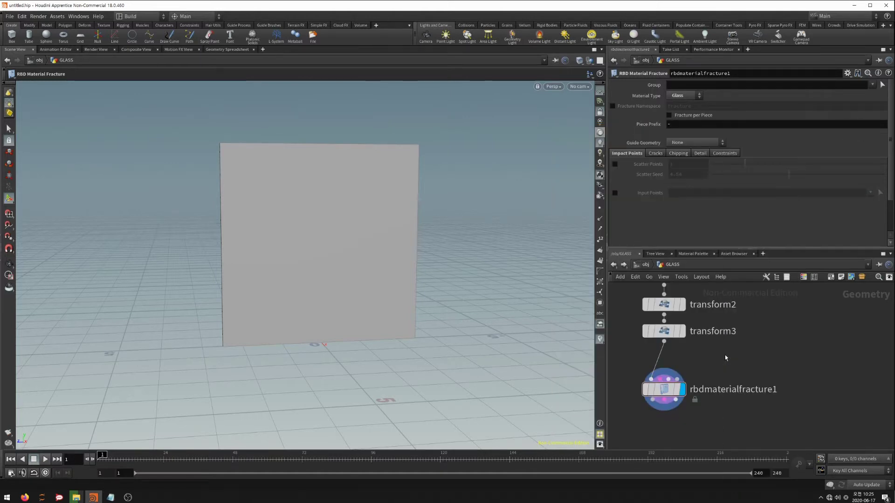
left_click(723, 354)
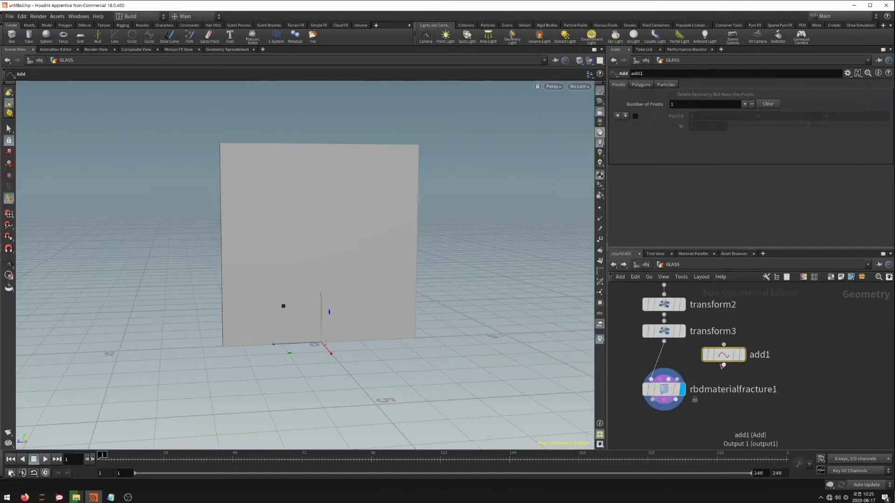
left_click(725, 367)
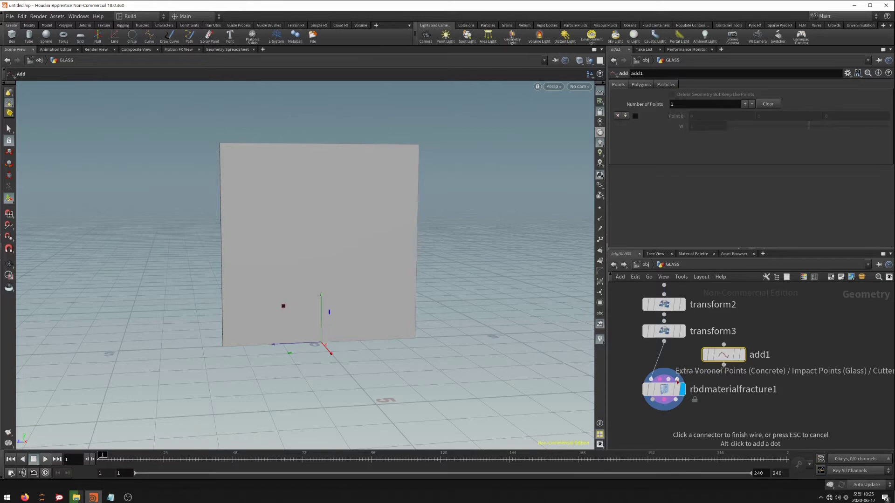
left_click(678, 380)
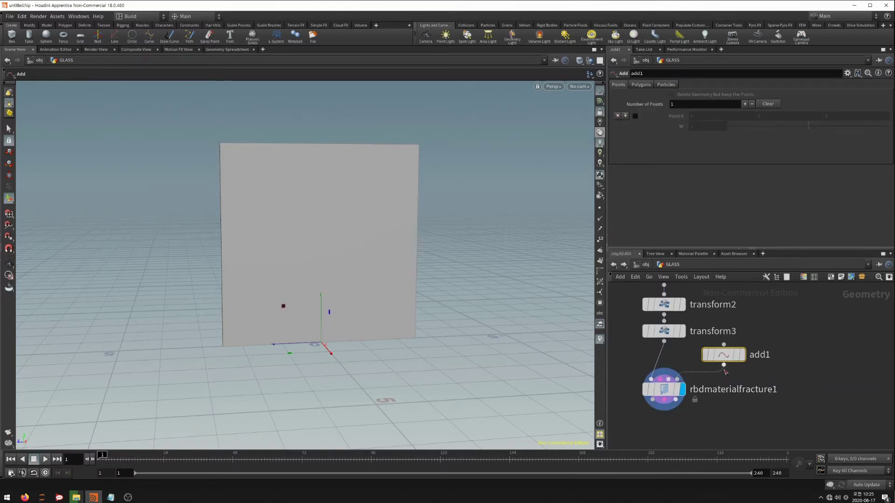
left_click_drag(730, 357, 765, 332)
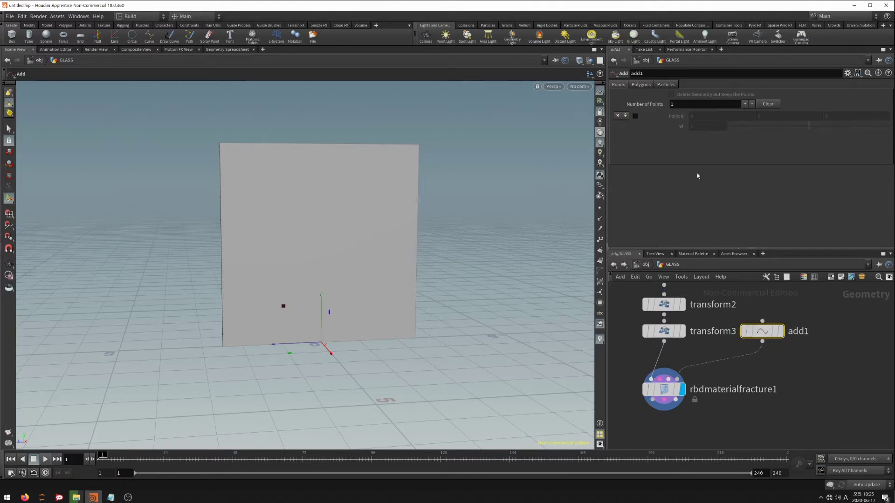
Enable Point 0 on add1 and raise its Y to 2.41.
left_click(635, 117)
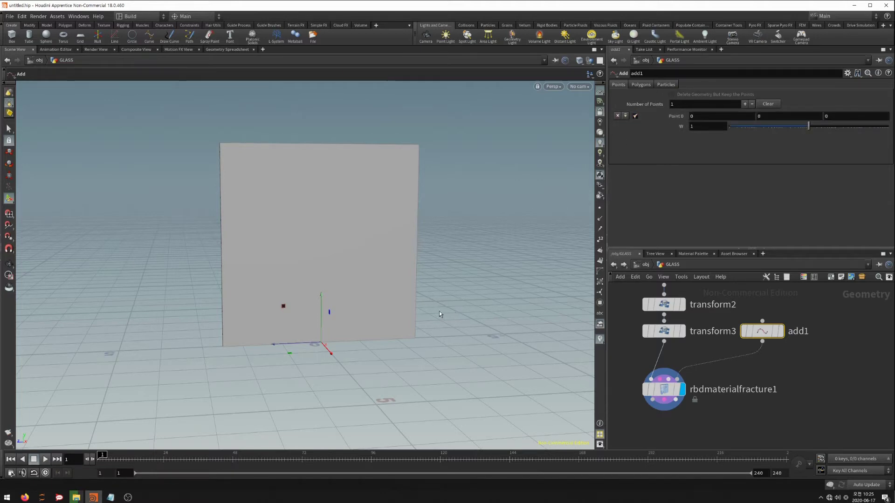
mouse_move(439, 311)
left_mouse_down("alt")
mouse_move(448, 306)
mouse_move(438, 298)
mouse_move(436, 347)
left_mouse_up("alt")
key("Escape")
key("Return")
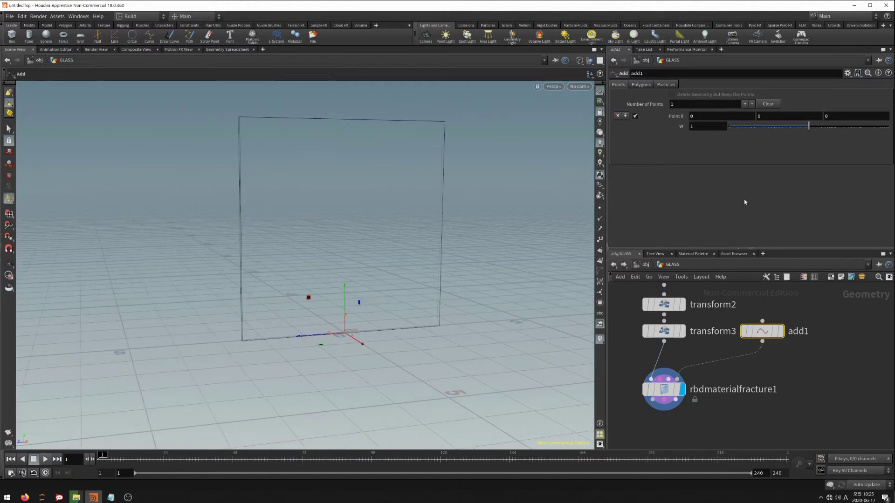
middle_click(768, 116)
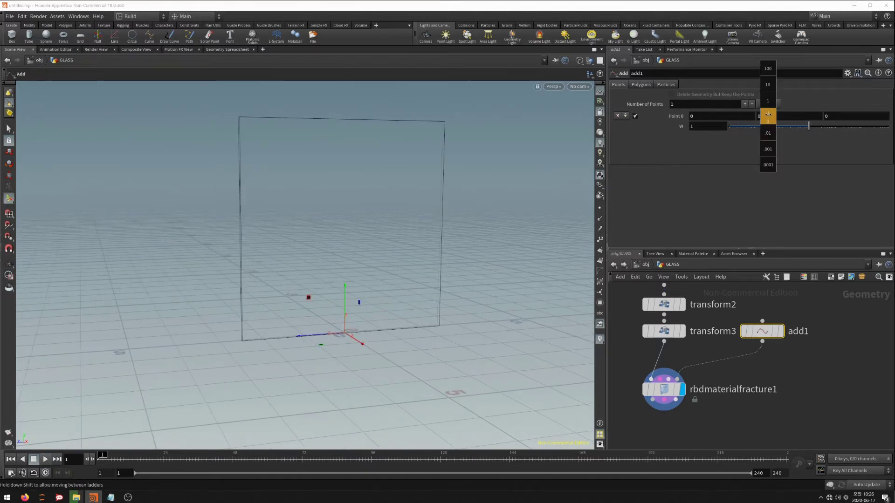
mouse_move(768, 115)
middle_mouse_down()
mouse_move(770, 134)
mouse_move(886, 132)
mouse_move(587, 145)
middle_mouse_up()
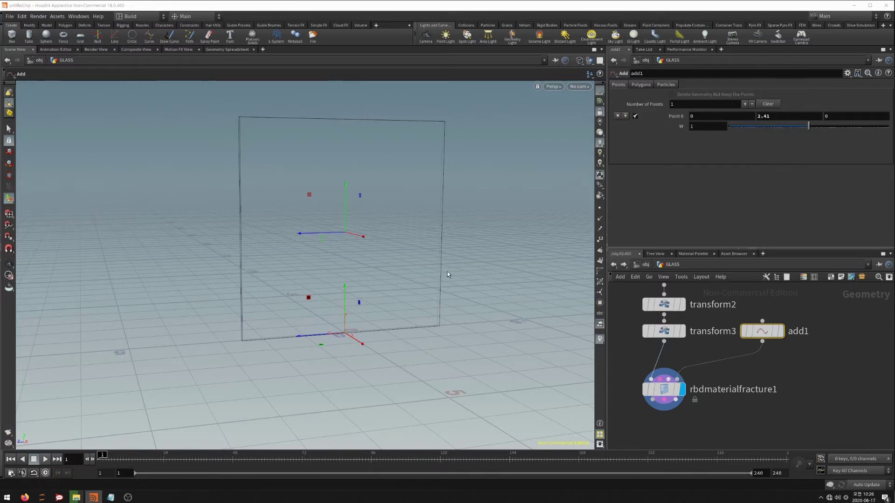
key("space")
mouse_move(446, 274)
left_mouse_down()
mouse_move(465, 250)
mouse_move(426, 255)
mouse_move(349, 299)
mouse_move(323, 277)
mouse_move(473, 252)
left_mouse_up()
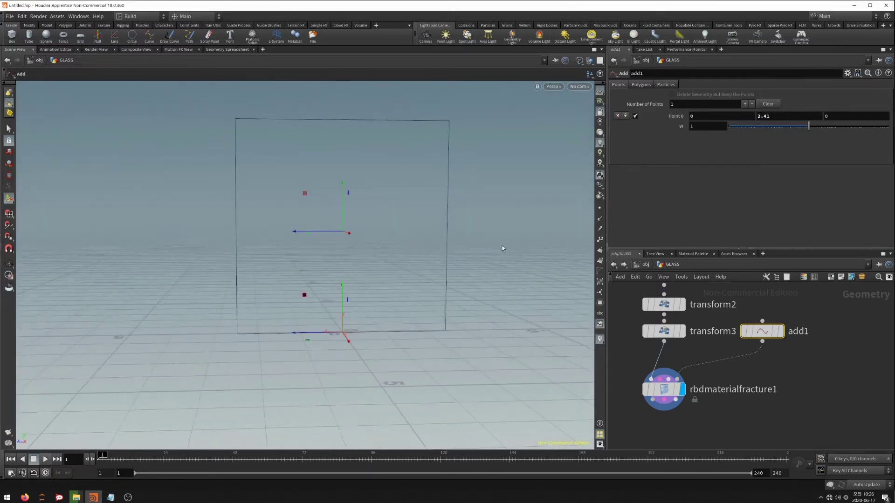
Enable Input Points on rbdmaterialfracture1 so the pane cracks radially from add1's point.
left_click(664, 393)
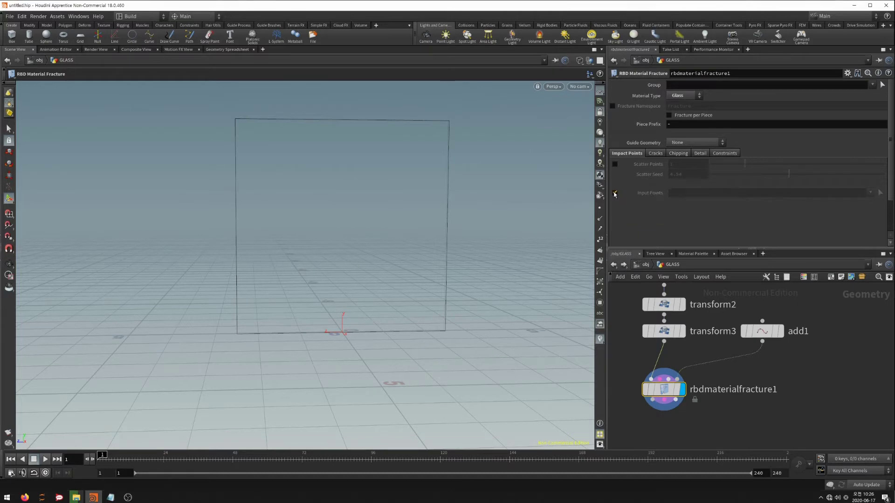
left_click(614, 193)
key("Escape")
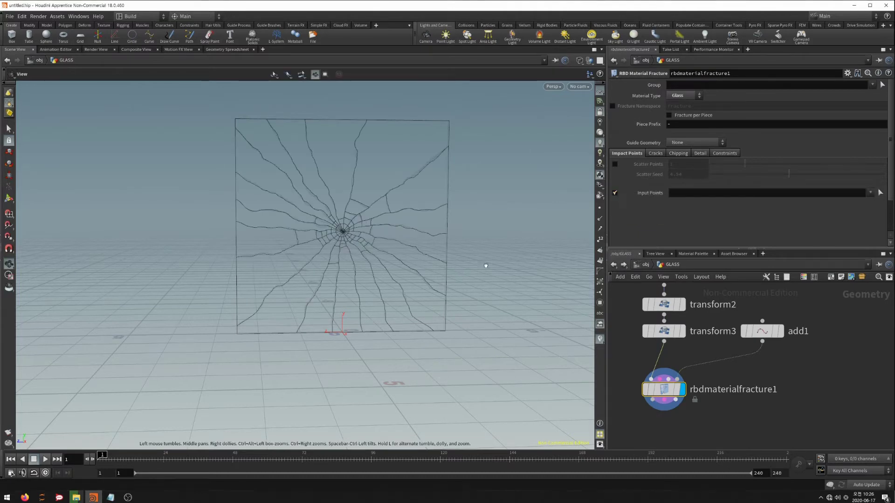
mouse_move(485, 262)
left_mouse_down()
mouse_move(396, 263)
mouse_move(432, 293)
mouse_move(442, 289)
left_mouse_up()
Switch the viewport to Flat Wire Shaded and show the Cracks settings with 20 radial cracks.
left_click(580, 62)
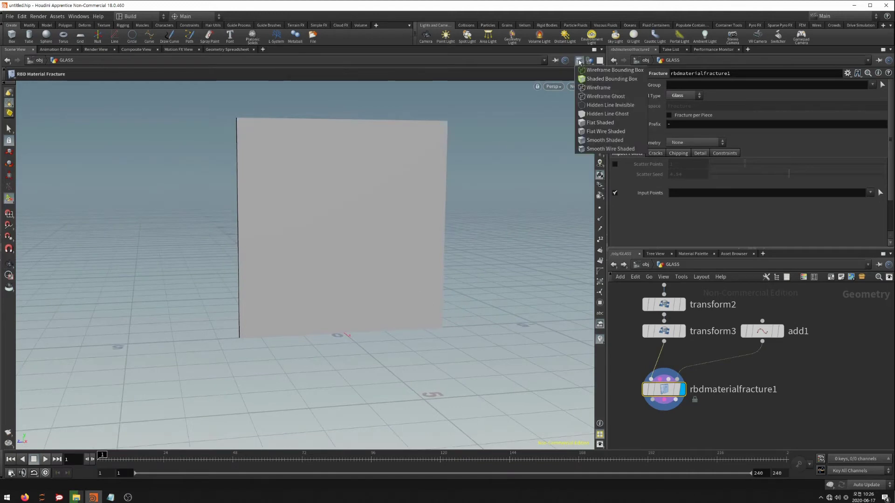
left_click(601, 131)
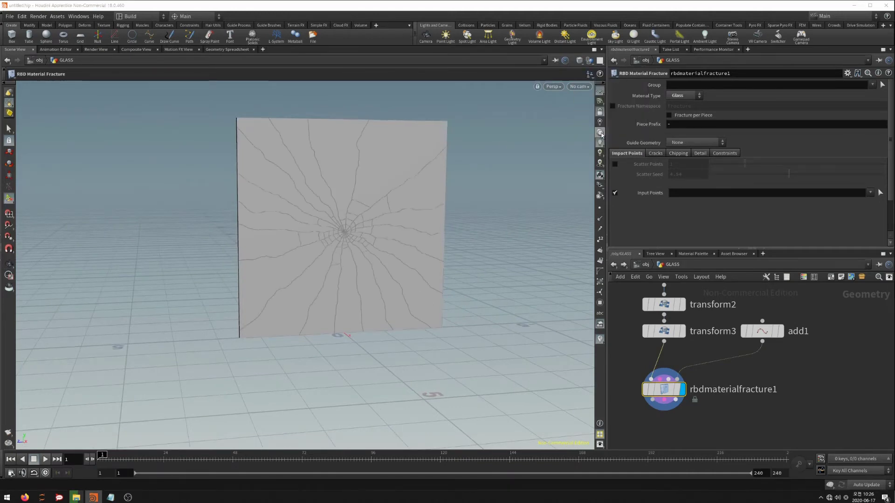
mouse_move(349, 295)
left_mouse_down()
mouse_move(196, 295)
mouse_move(442, 299)
mouse_move(443, 275)
mouse_move(414, 275)
mouse_move(455, 314)
left_mouse_up()
key("Return")
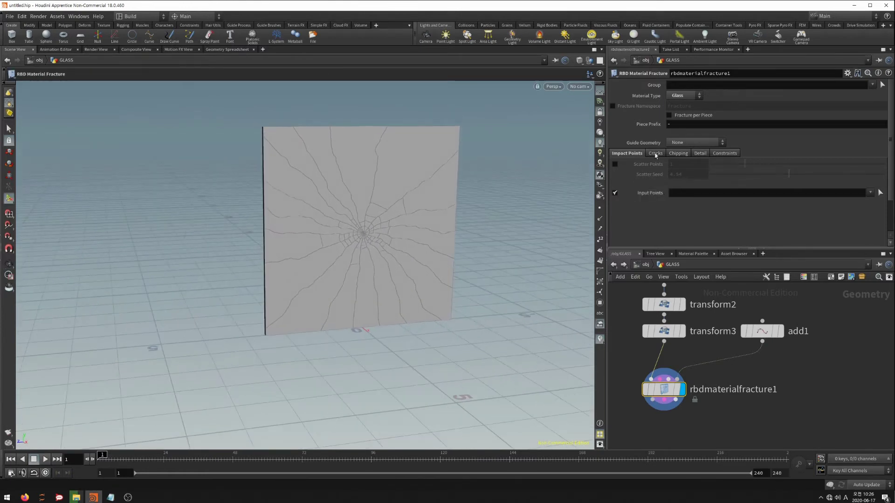
left_click(655, 154)
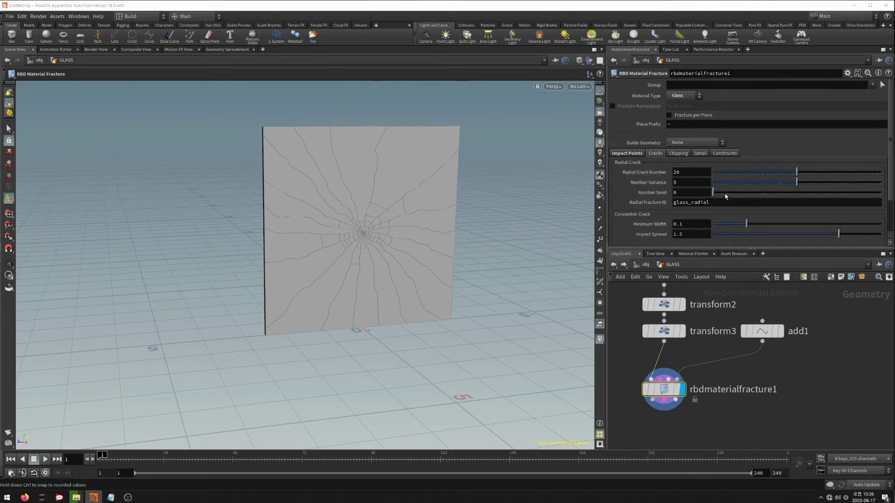
Keep Radial Crack Number at 20 and adjust the Number Variance value.
scroll(705, 223, "down", 2)
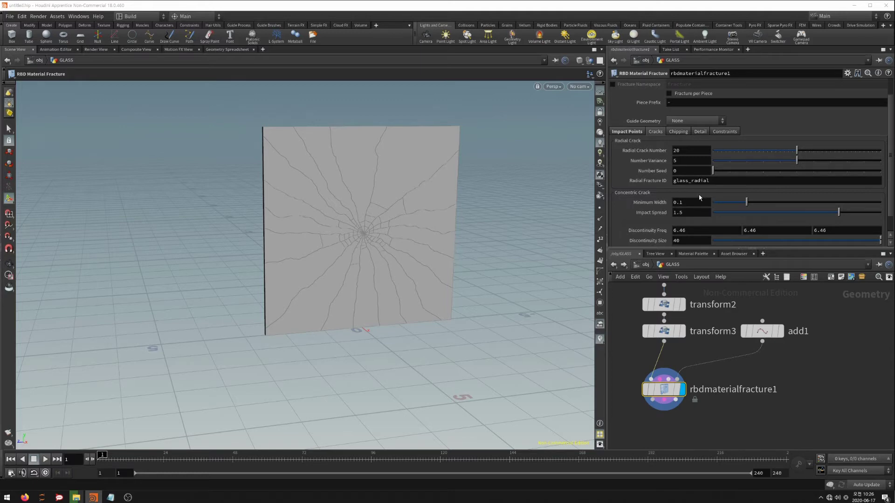
scroll(699, 197, "down", 1)
left_click_drag(797, 140, 801, 140)
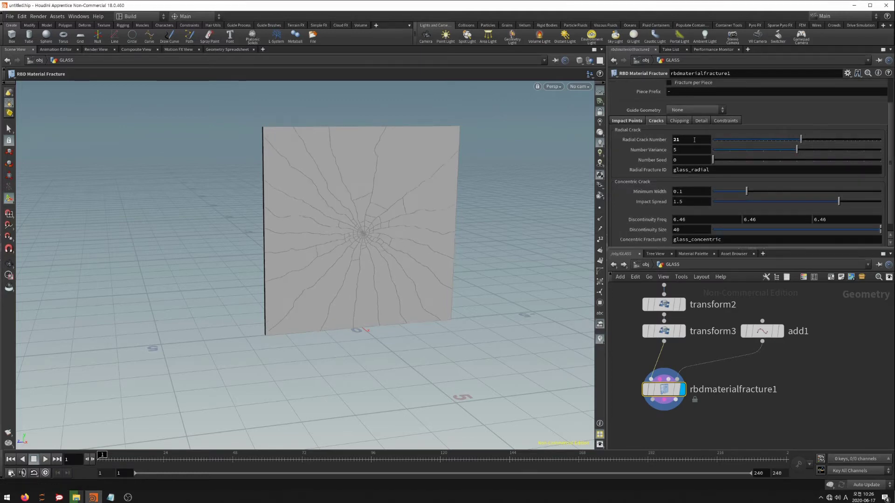
key("ctrl+z")
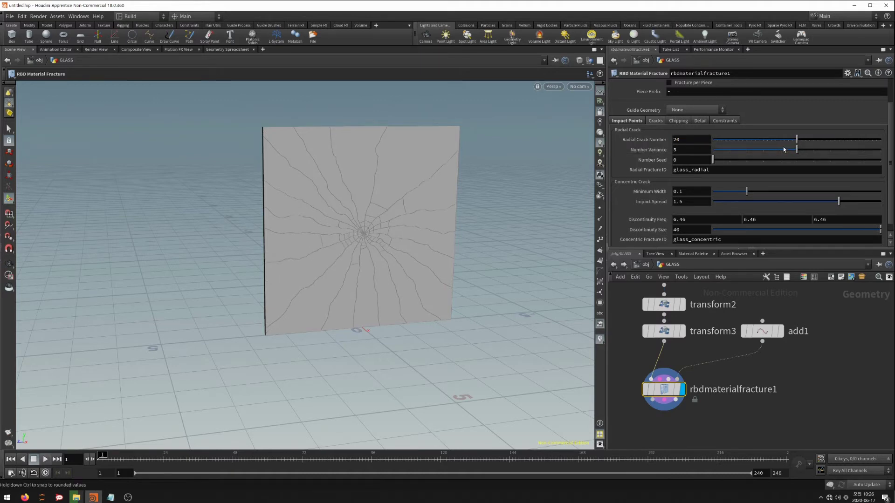
left_click_drag(782, 150, 797, 150)
scroll(713, 189, "down", 1)
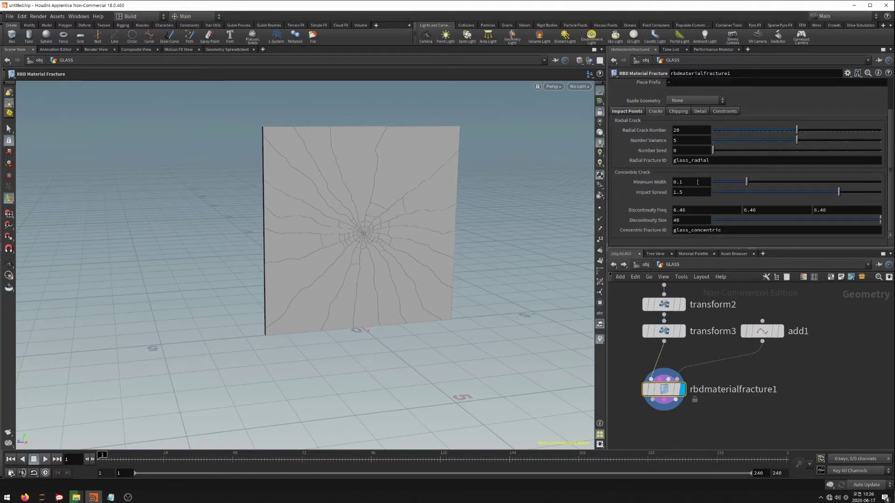
Set crack Minimum Width to 0.4 and Impact Spread to 1.1.
left_click(698, 182)
type("0.4")
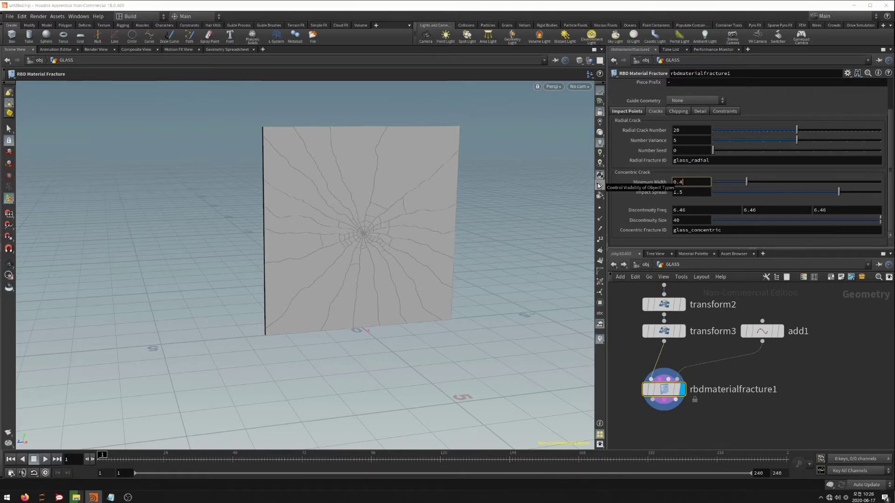
key("Return")
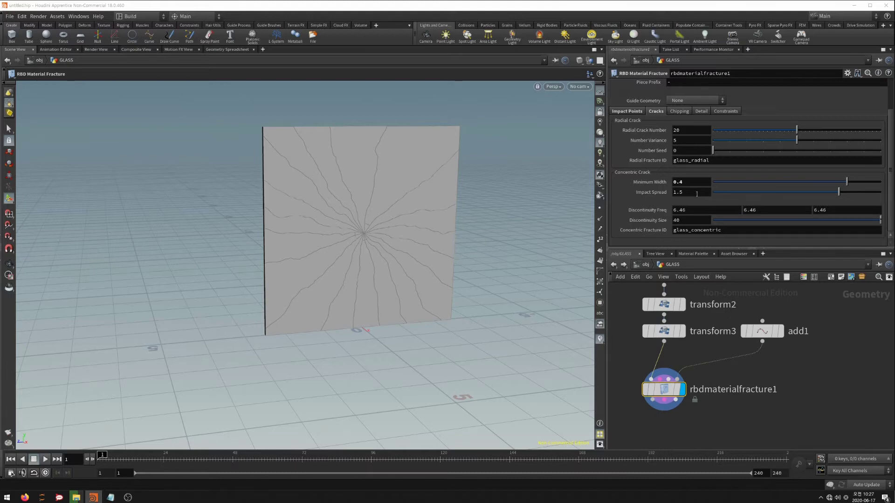
left_click(696, 193)
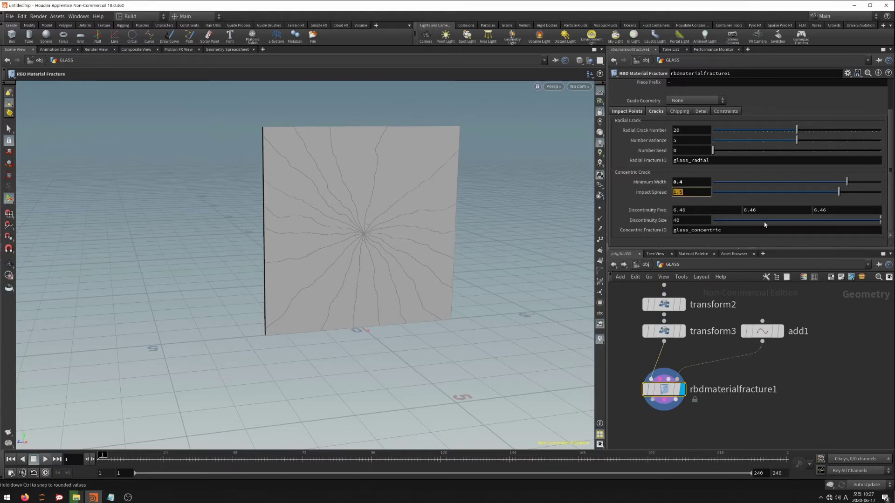
type("1.1")
key("Return")
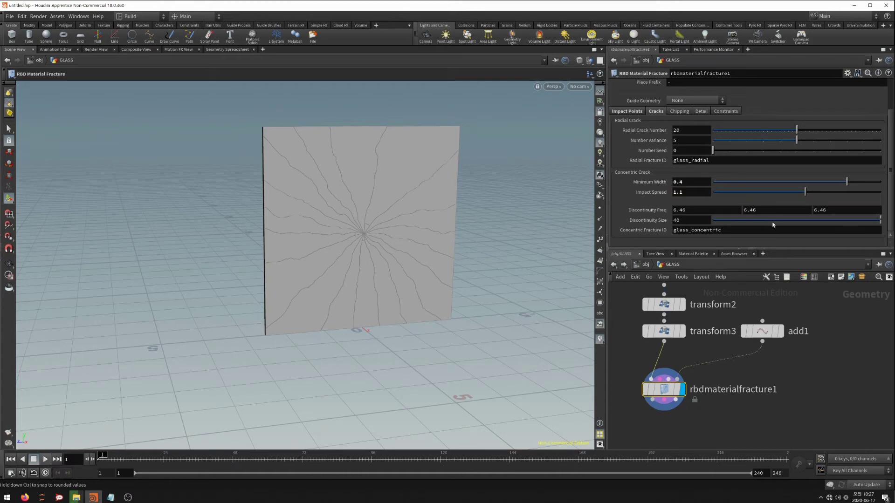
Settle Discontinuity Size at 2.5 after trying 20, 10 and 5, inspecting the spider-web cracks.
left_click(690, 220)
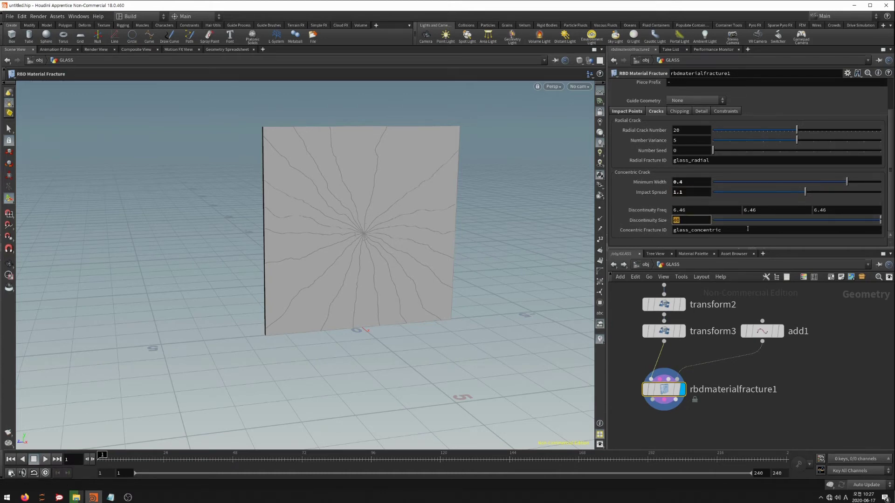
type("0")
key("Return")
left_click(692, 220)
type("10")
key("Return")
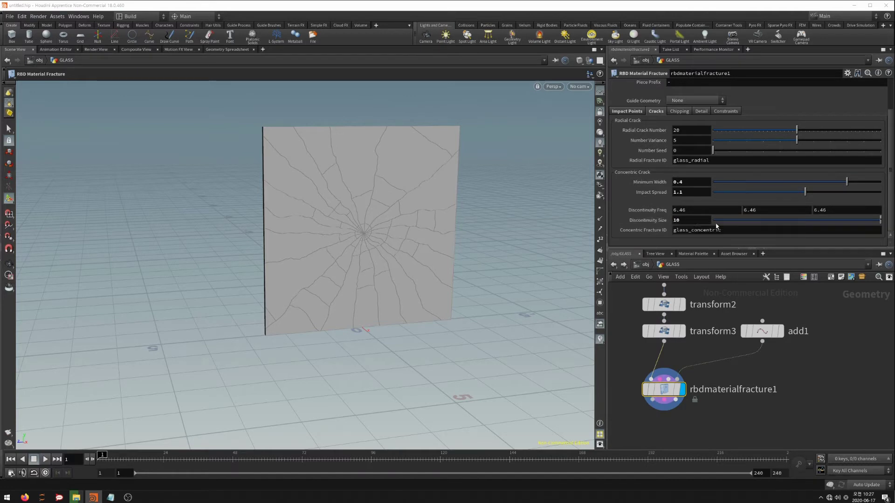
left_click(690, 220)
type("5")
key("Return")
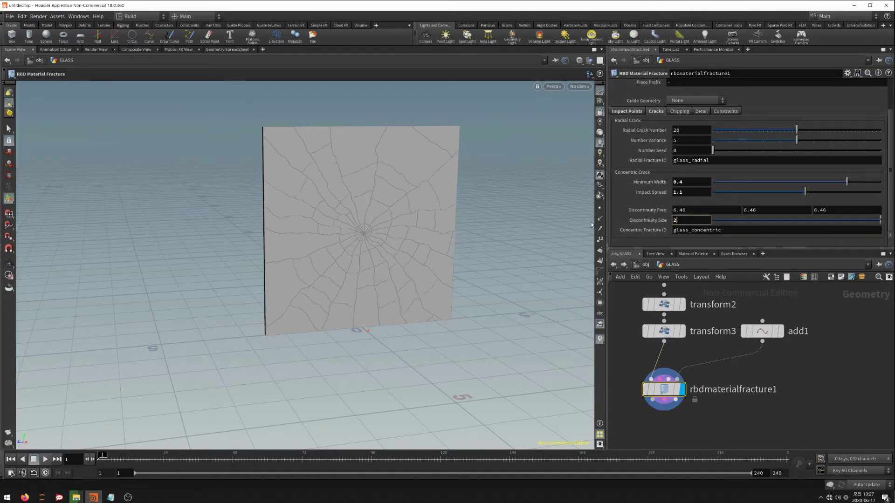
key("Return")
key("Escape")
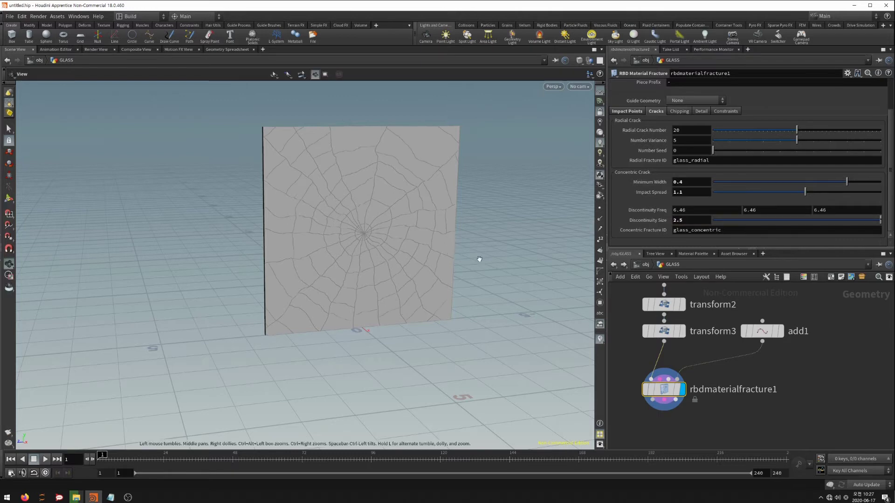
mouse_move(479, 259)
left_mouse_down()
mouse_move(359, 244)
mouse_move(418, 266)
mouse_move(529, 260)
mouse_move(372, 258)
mouse_move(468, 292)
mouse_move(476, 279)
left_mouse_up()
key("Return")
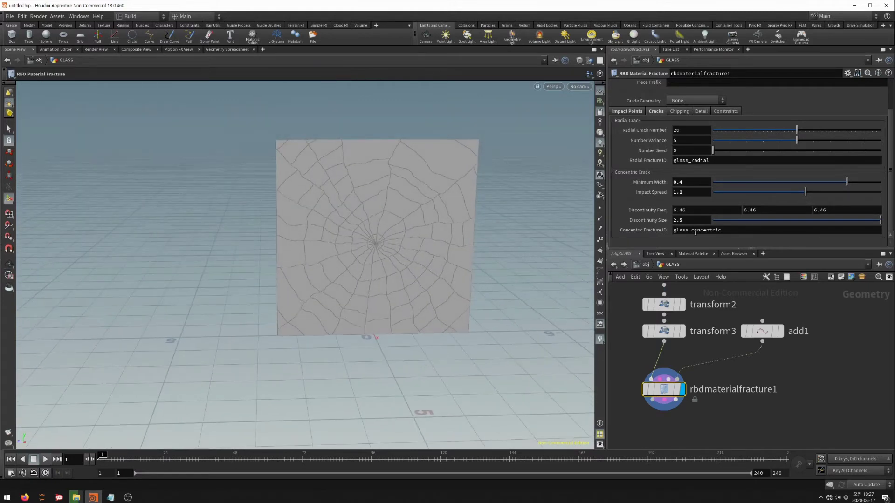
scroll(683, 142, "up", 1)
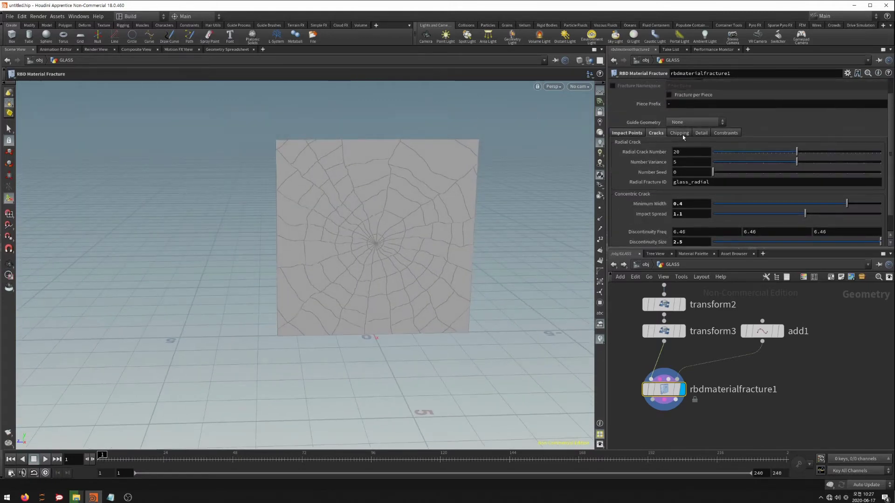
Enable chipping on the glass fracture with a Chipping Ratio of 1.
left_click(682, 134)
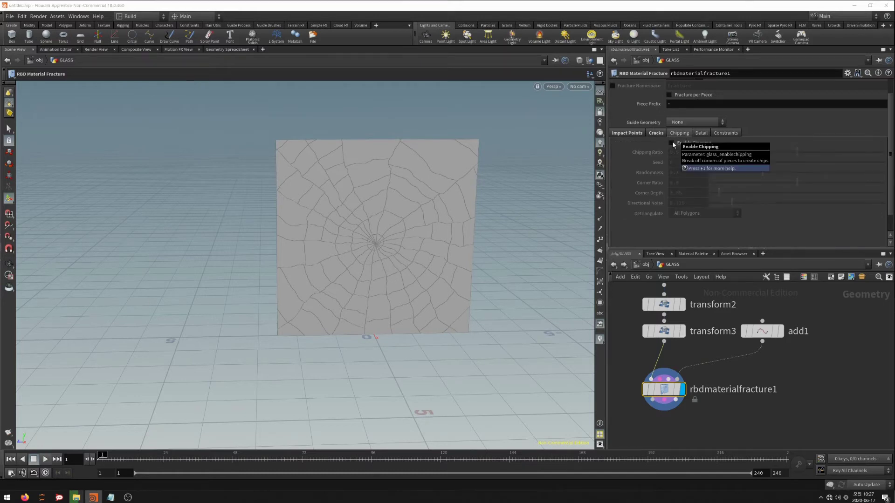
left_click(671, 143)
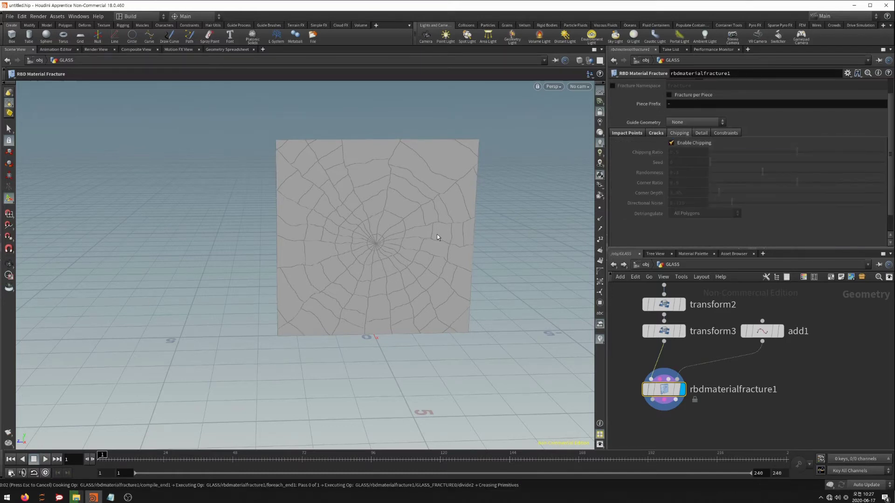
scroll(437, 233, "up", 5)
scroll(443, 266, "up", 3)
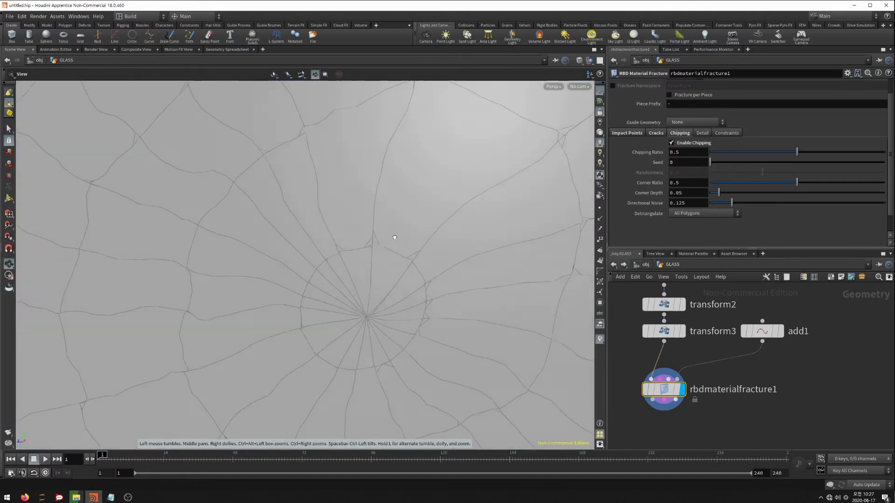
left_click(672, 143)
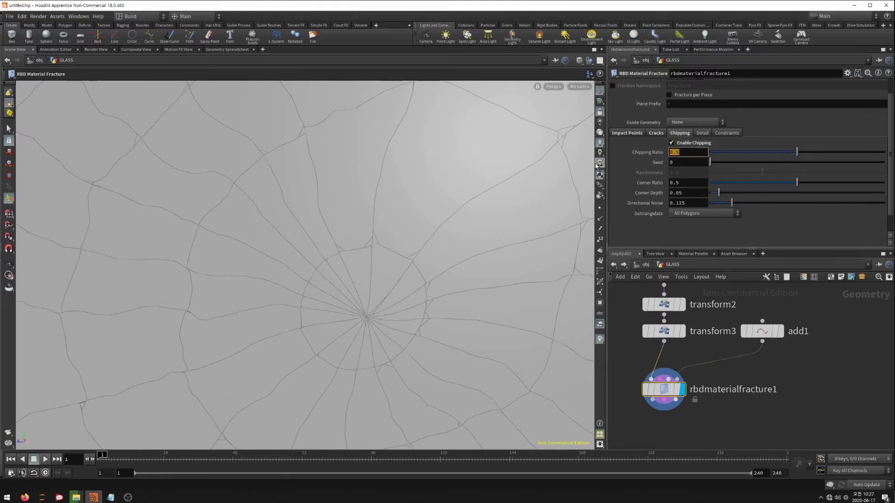
type("1")
key("Return")
Raise the chipping Corner Ratio from 0.5 to 1.
key("Escape")
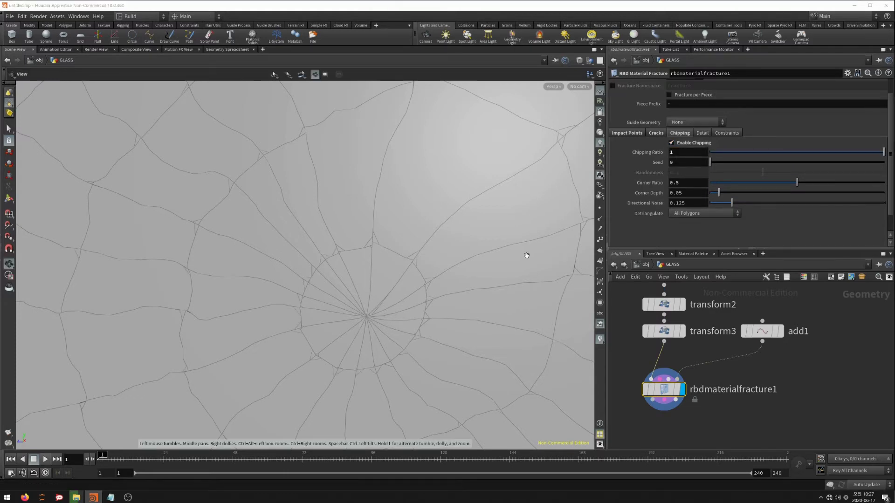
mouse_move(523, 254)
left_mouse_down()
mouse_move(325, 214)
mouse_move(458, 231)
mouse_move(415, 276)
mouse_move(396, 247)
mouse_move(459, 265)
mouse_move(429, 233)
mouse_move(455, 258)
mouse_move(469, 257)
left_mouse_up()
key("Return")
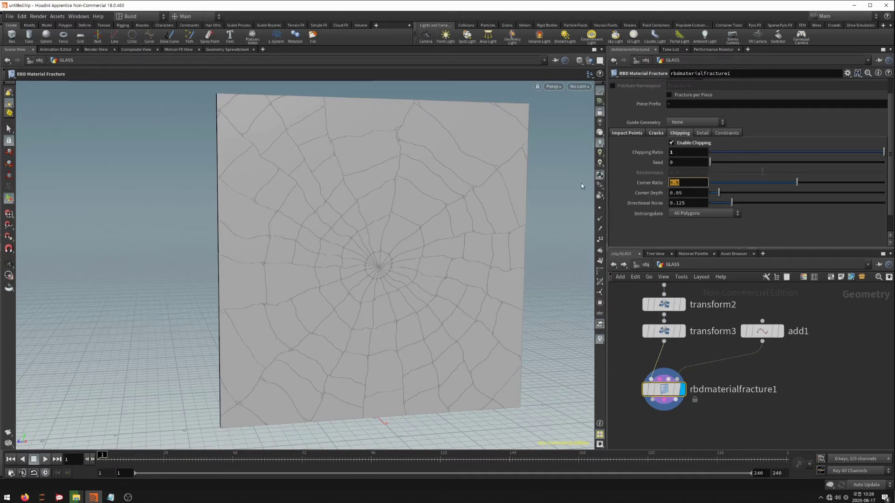
type("1")
key("Return")
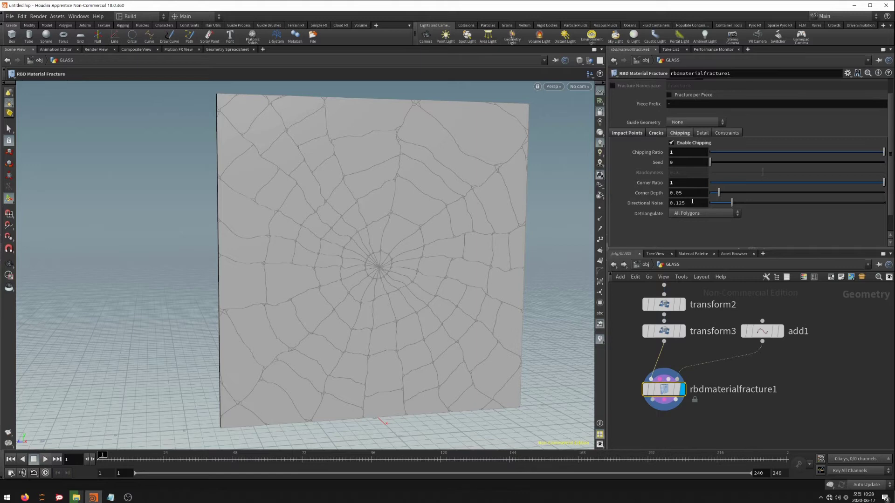
Uncheck Apply Constraint Properties in the fracture's Detail > Constraints settings and start a wire from its output.
left_click(704, 134)
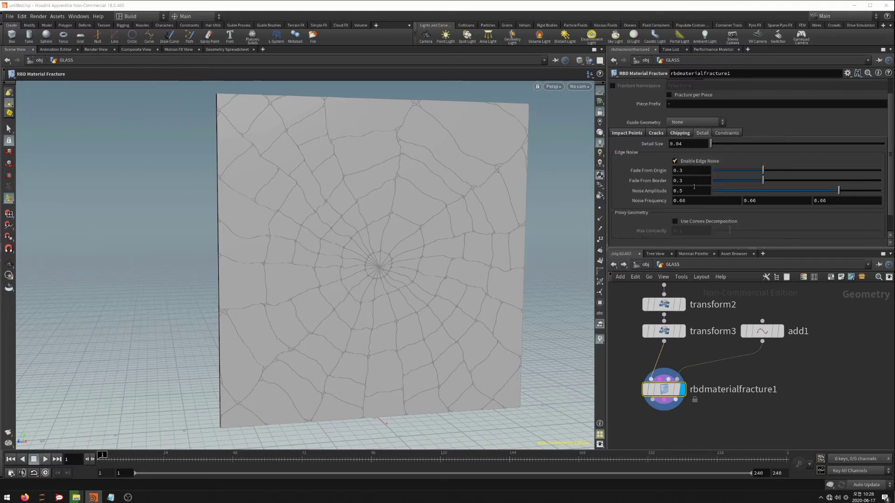
left_click(726, 133)
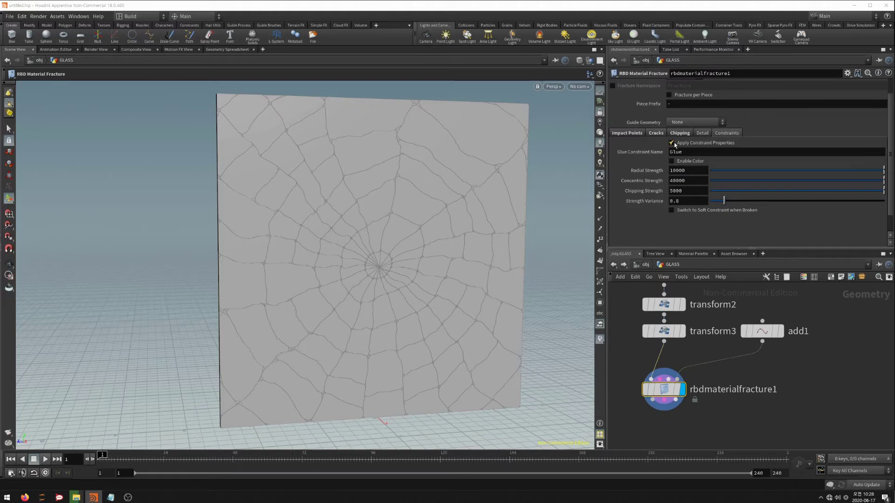
left_click(671, 143)
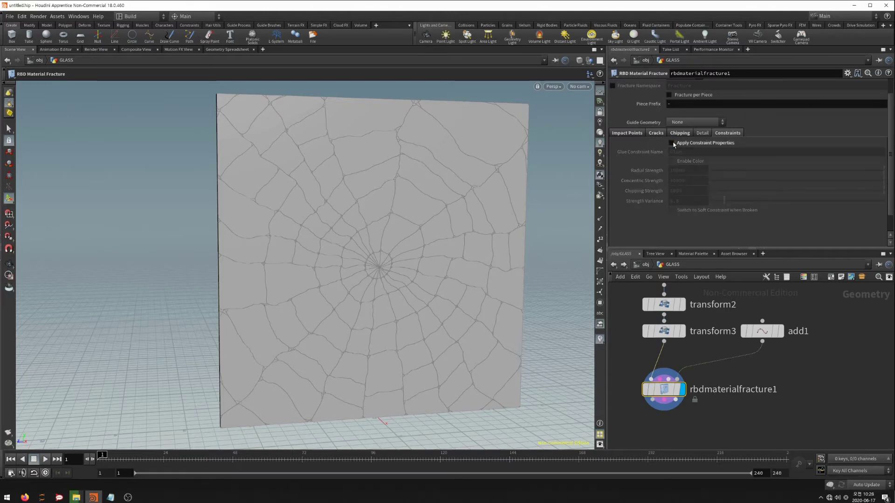
middle_click_drag(659, 413, 734, 380)
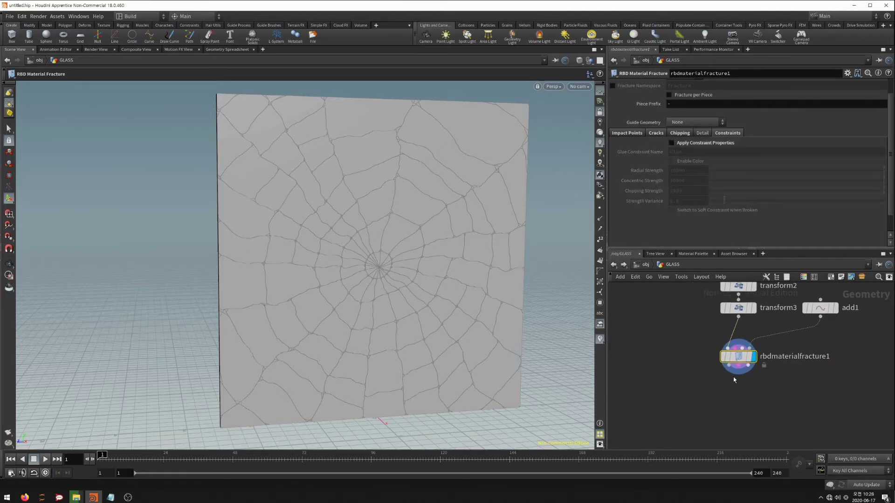
left_click(729, 368)
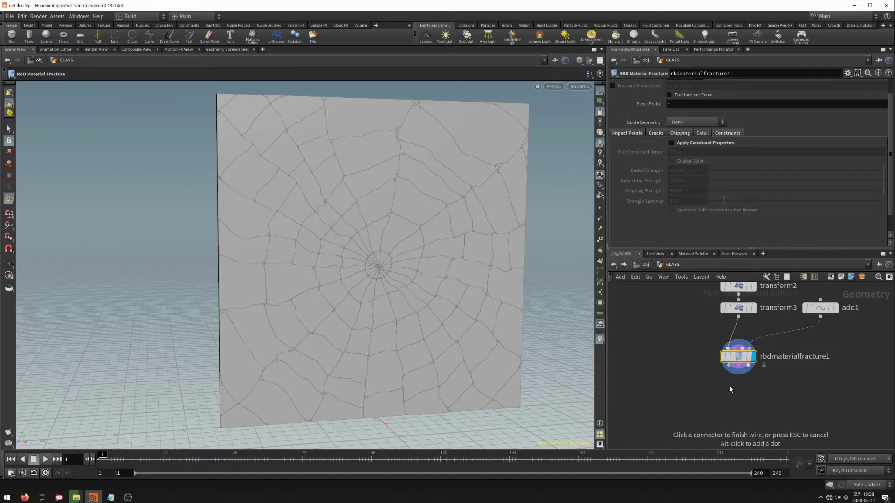
Add an RBD Constraint Properties node (rbdcons) below rbdmaterialfracture1, showing Glue constraints at Strength 10000.
left_click(730, 390)
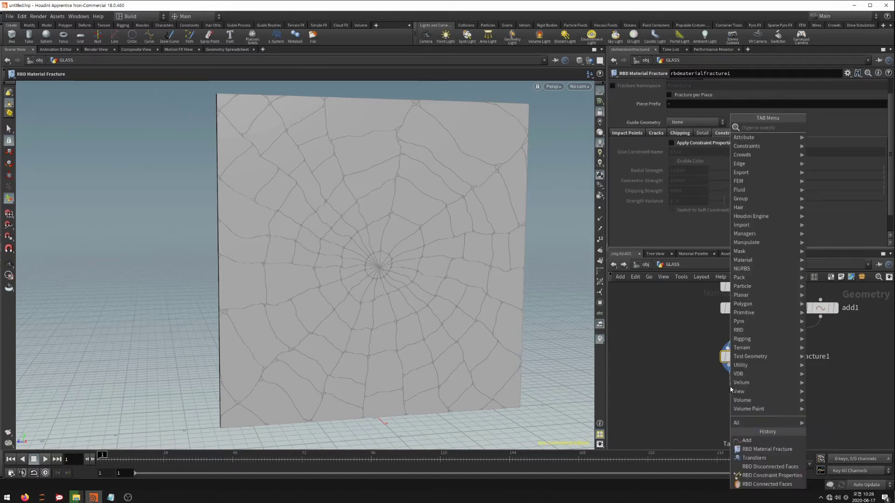
type("rbdcons")
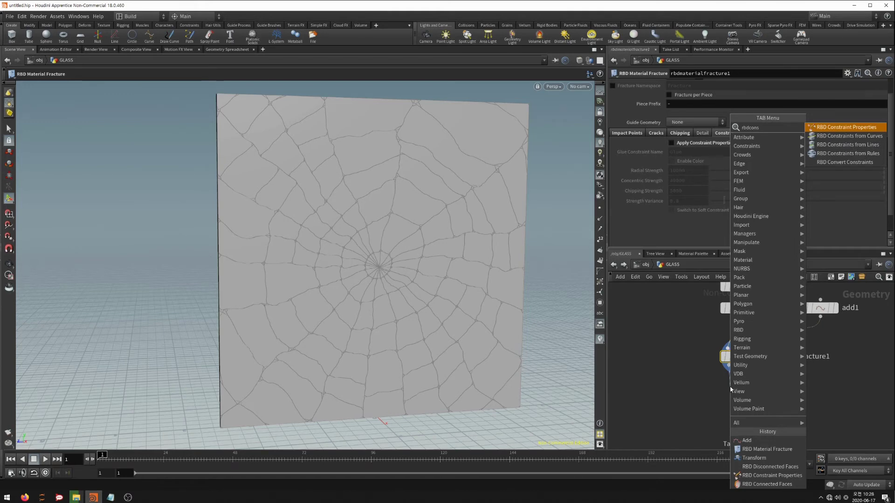
key("Escape")
left_click(731, 390)
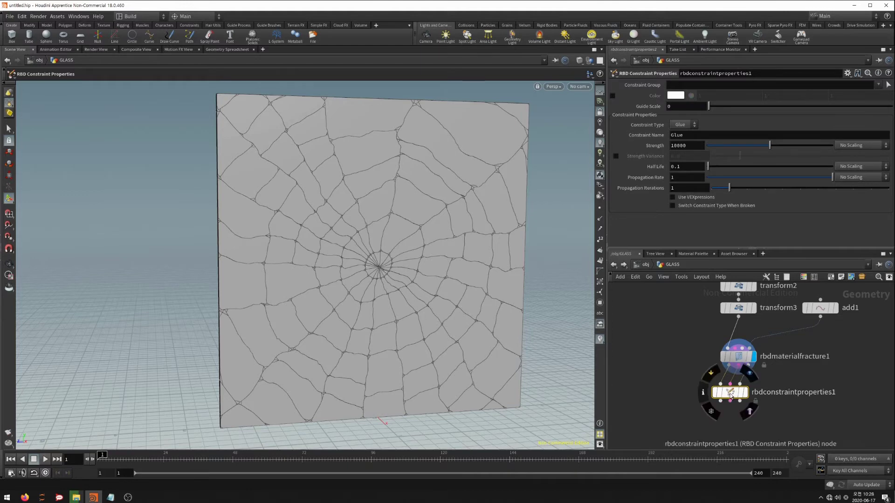
left_click_drag(730, 390, 738, 398)
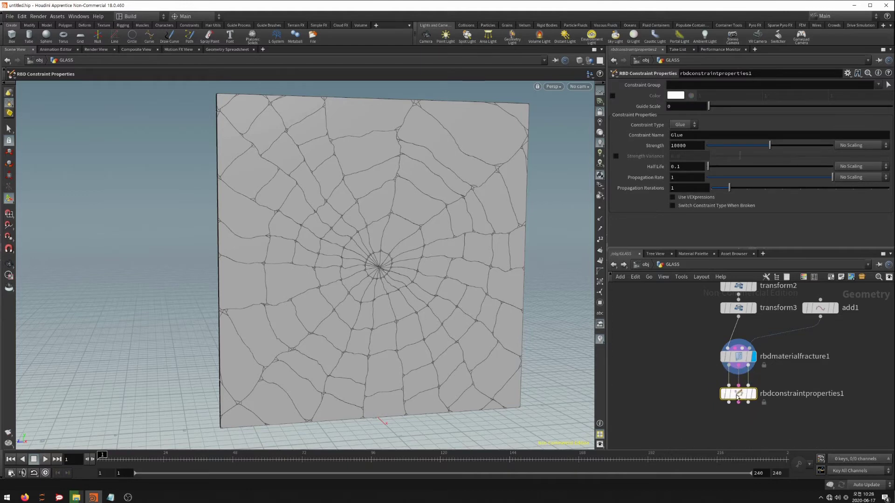
scroll(695, 363, "down", 1)
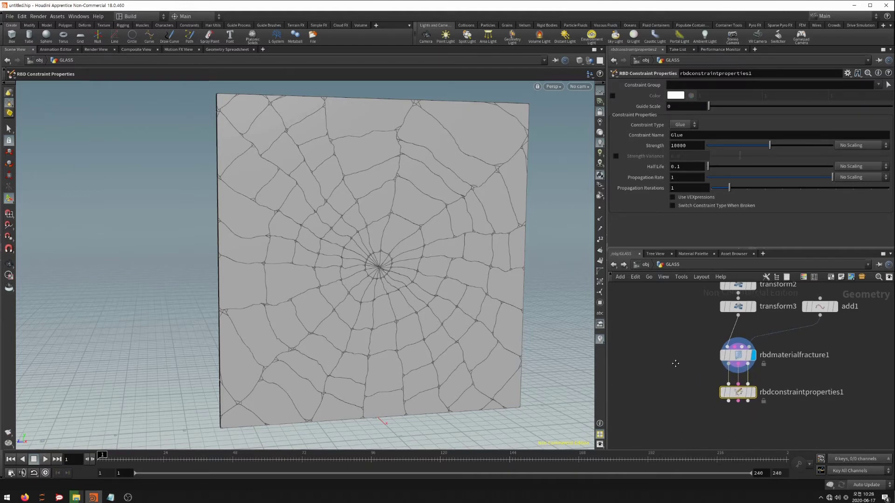
scroll(696, 357, "down", 1)
scroll(696, 347, "down", 1)
middle_click_drag(696, 343, 684, 363)
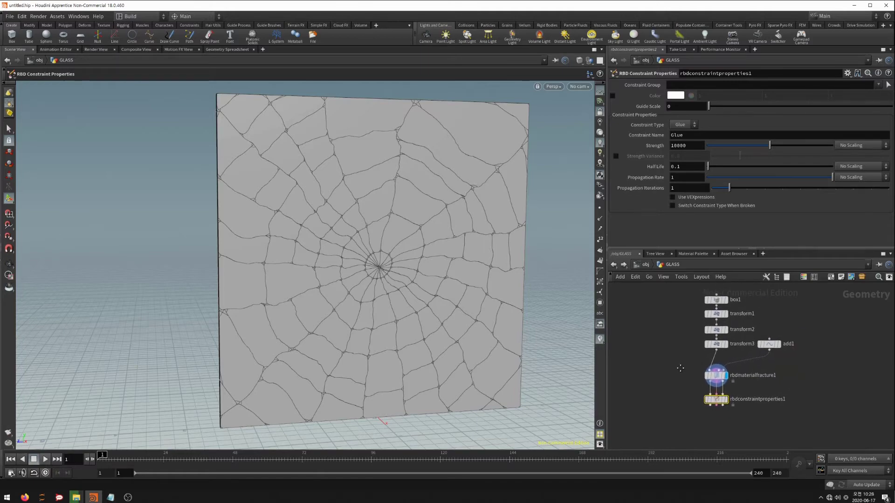
key("Escape")
mouse_move(521, 346)
left_mouse_down()
mouse_move(515, 320)
mouse_move(535, 313)
mouse_move(423, 322)
mouse_move(445, 322)
mouse_move(448, 300)
left_mouse_up()
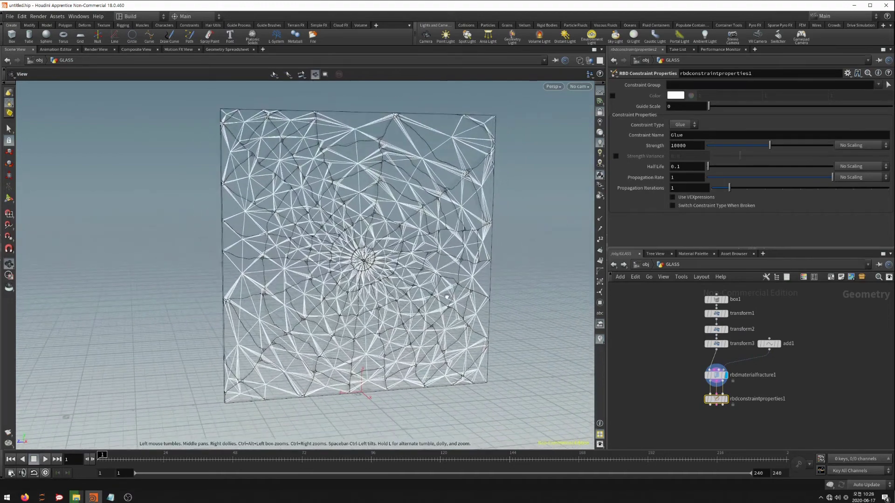
key("Return")
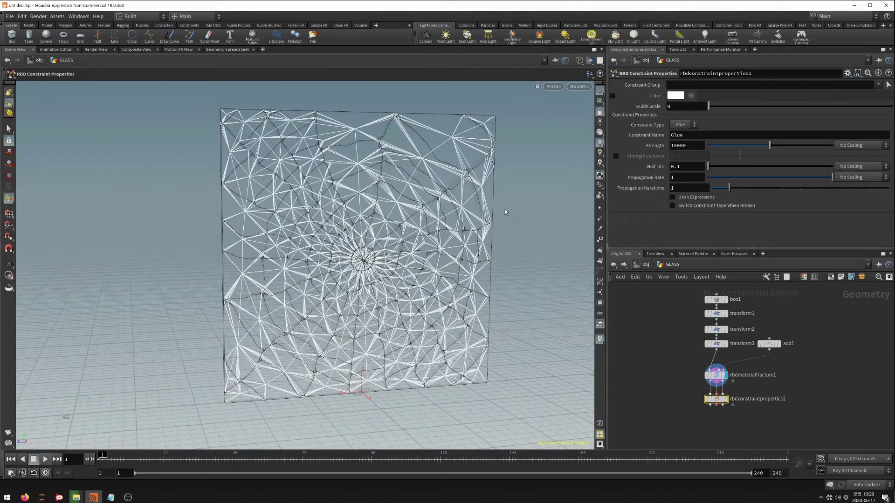
Enable a custom constraint colour and set it to yellow.
left_click(613, 96)
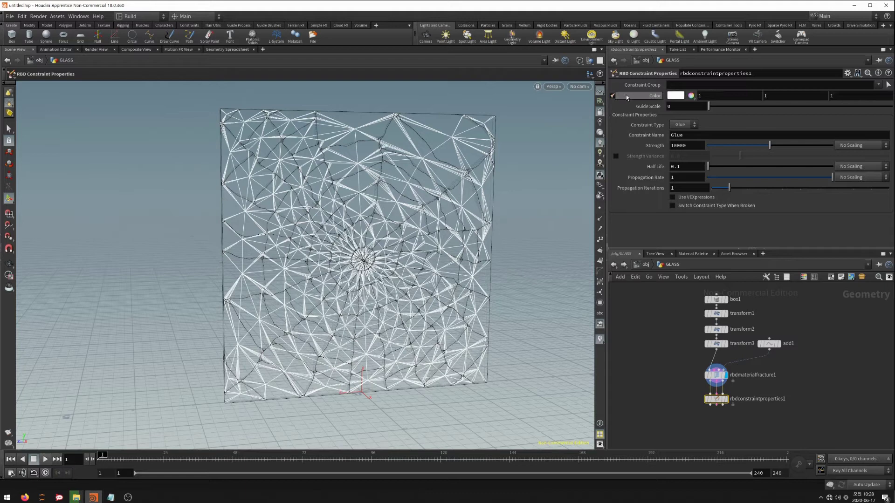
left_click(677, 96)
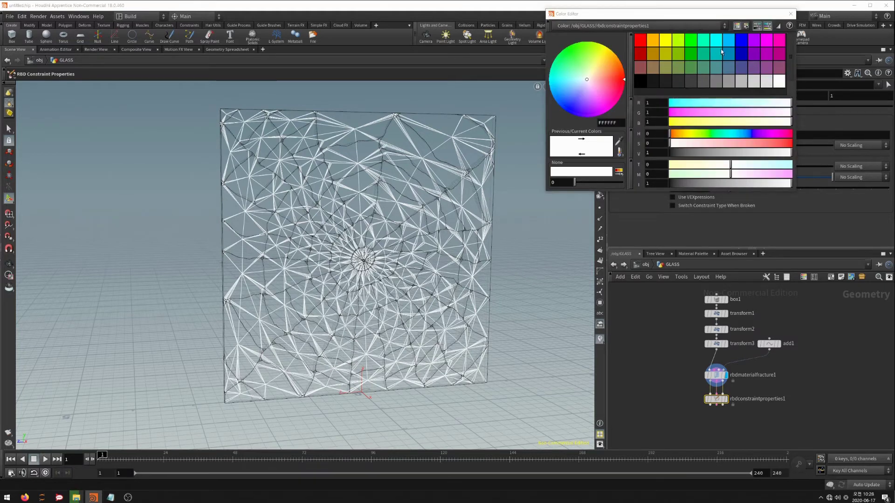
left_click(736, 42)
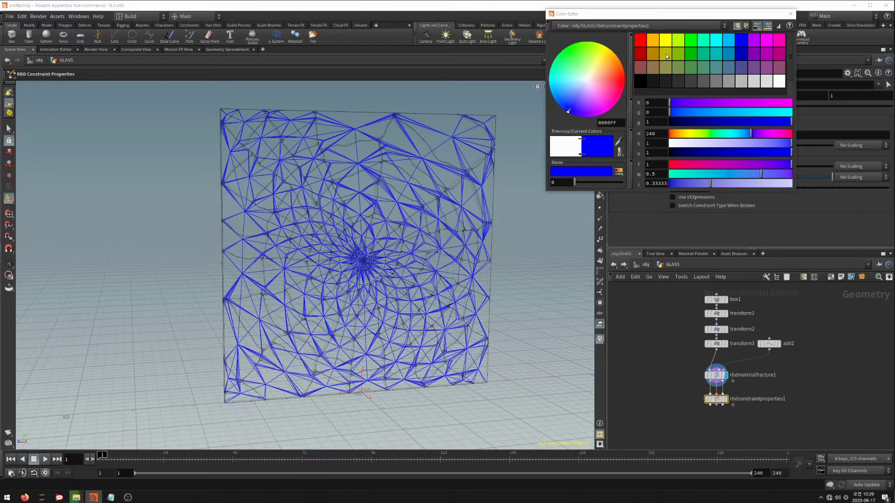
left_click(666, 41)
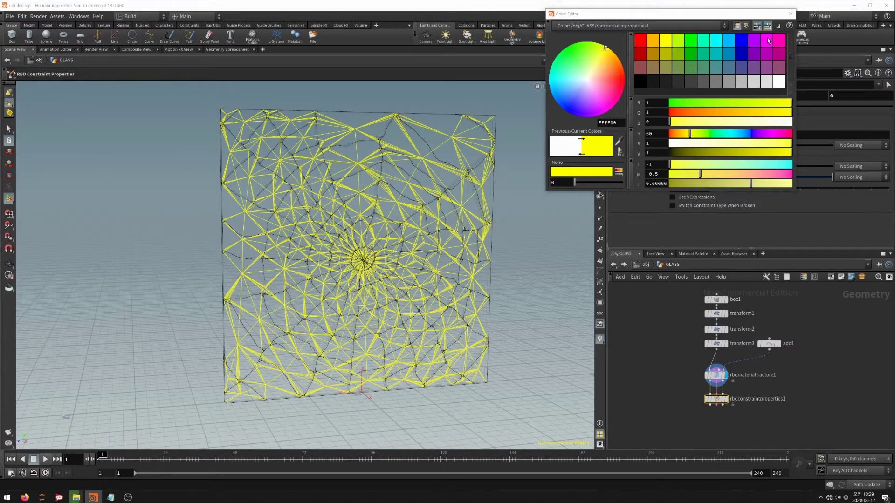
left_click(791, 14)
key("Escape")
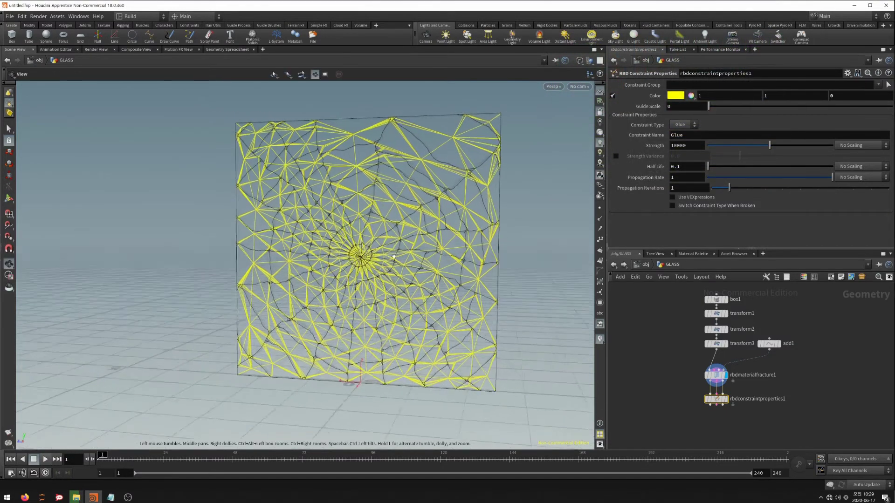
mouse_move(567, 236)
left_mouse_down()
mouse_move(420, 281)
mouse_move(468, 274)
left_mouse_up()
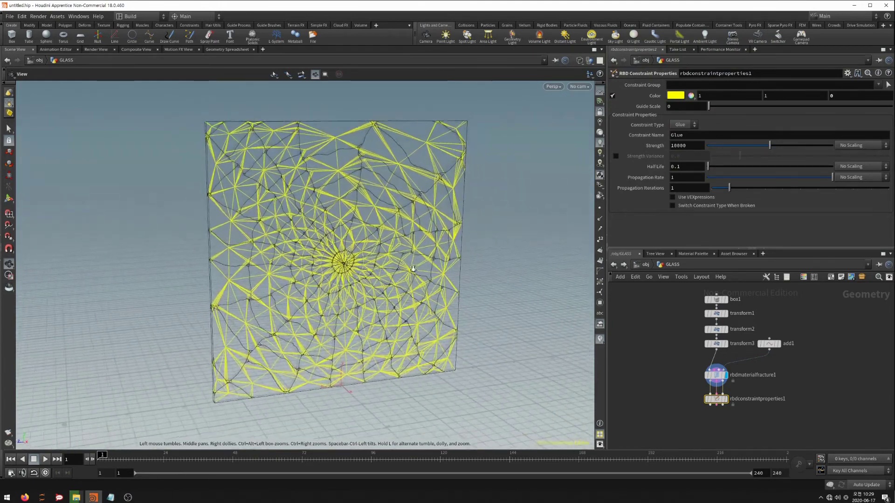
key("Return")
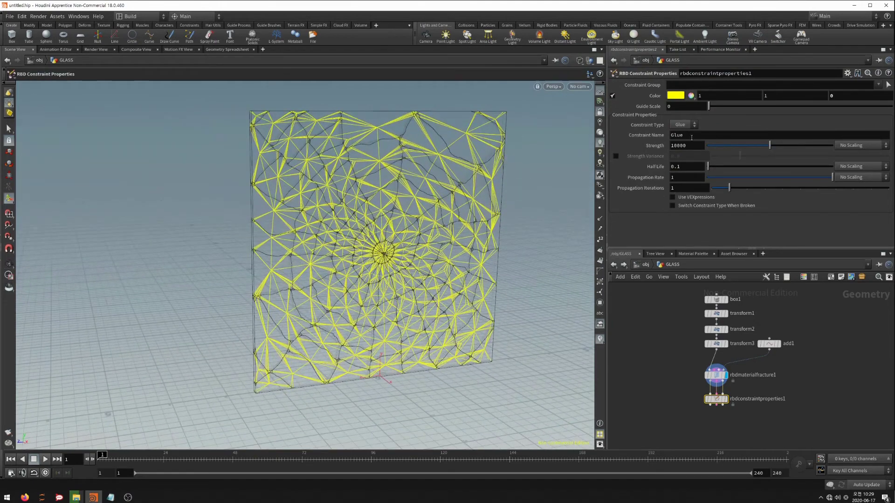
Lower the glue Strength from 10000 to 500.
key("Return")
left_click_drag(439, 294, 45, 435, "alt")
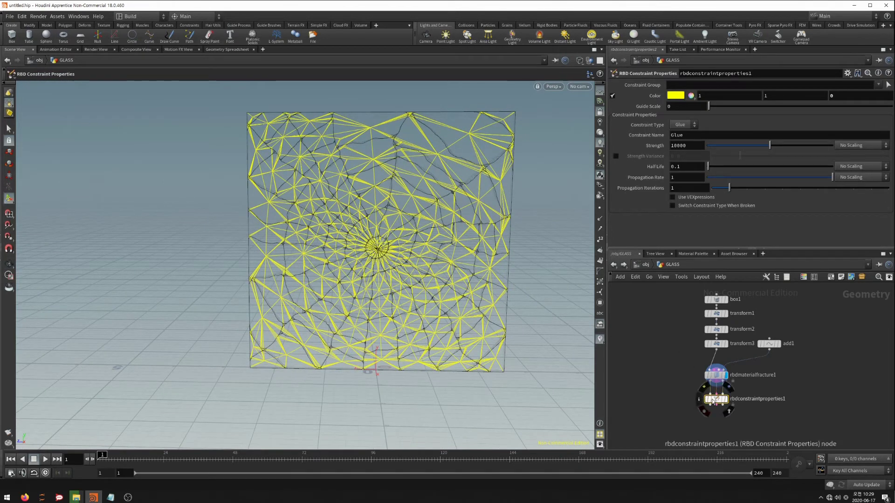
left_click_drag(717, 401, 717, 397)
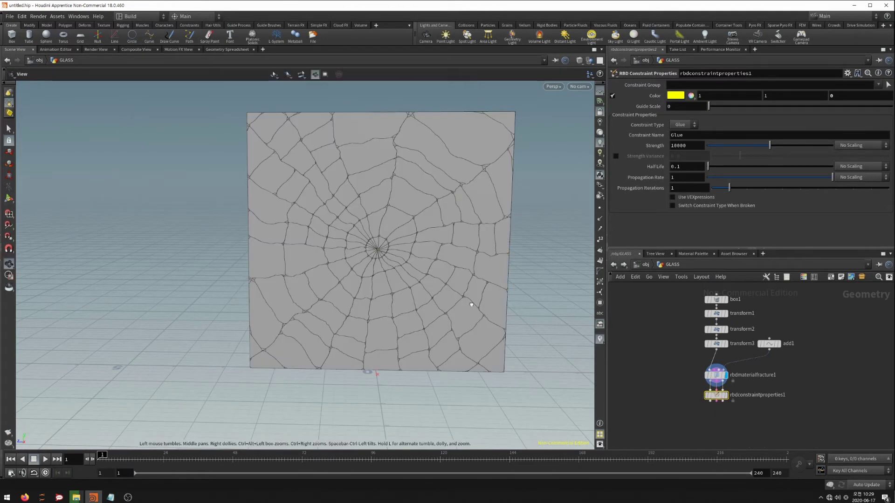
left_click_drag(486, 311, 483, 304, "alt")
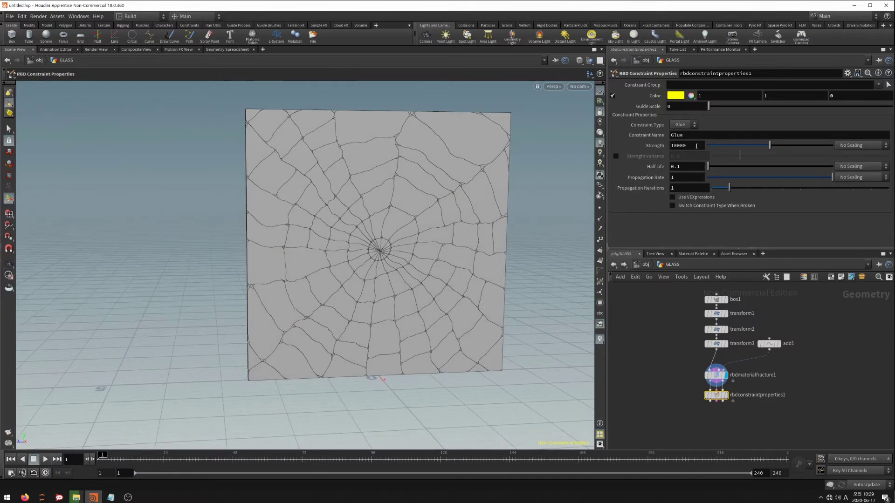
type("500")
key("Return")
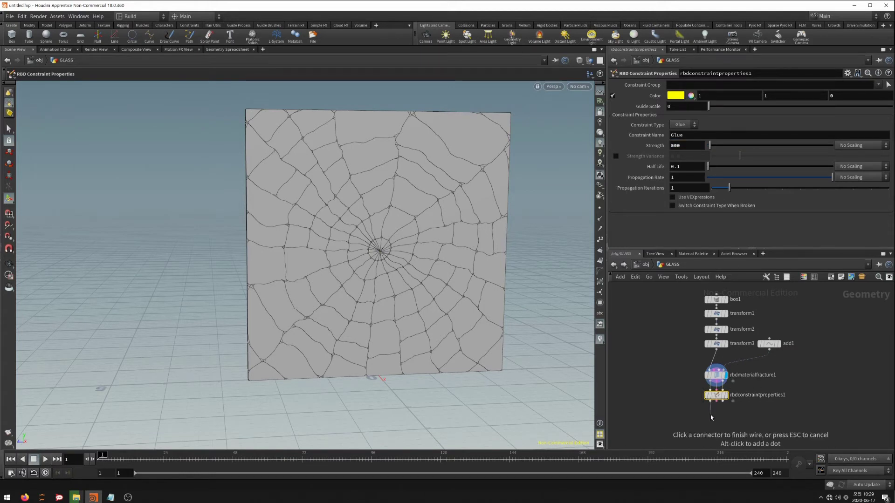
Add an RBD Connected Faces node below rbdconstraintproperties1 and start a wire from its output.
key("Tab")
type("rbd")
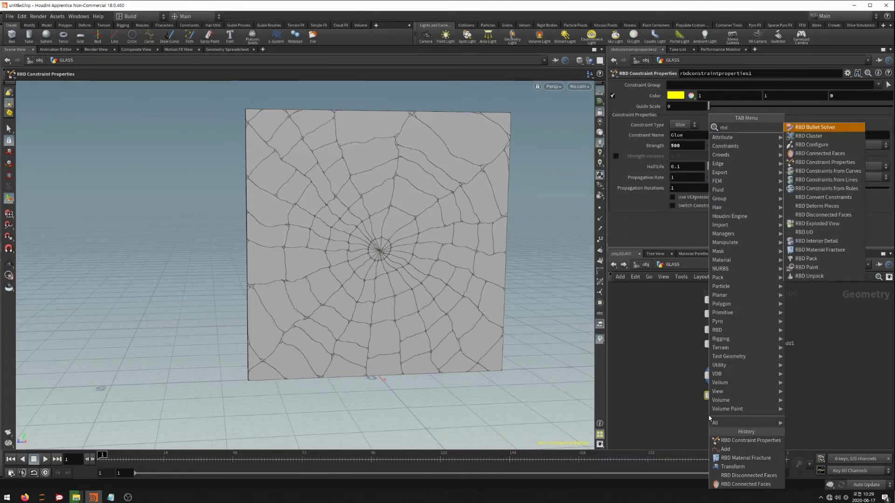
key("Escape")
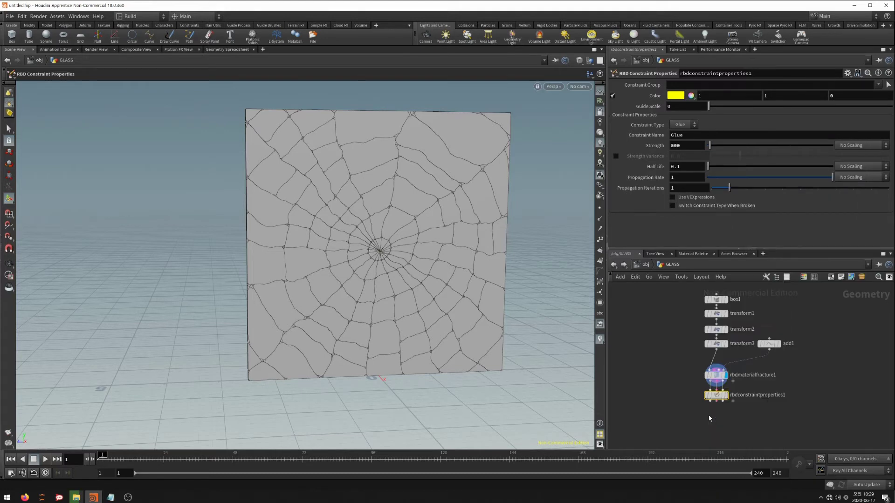
left_click(710, 419)
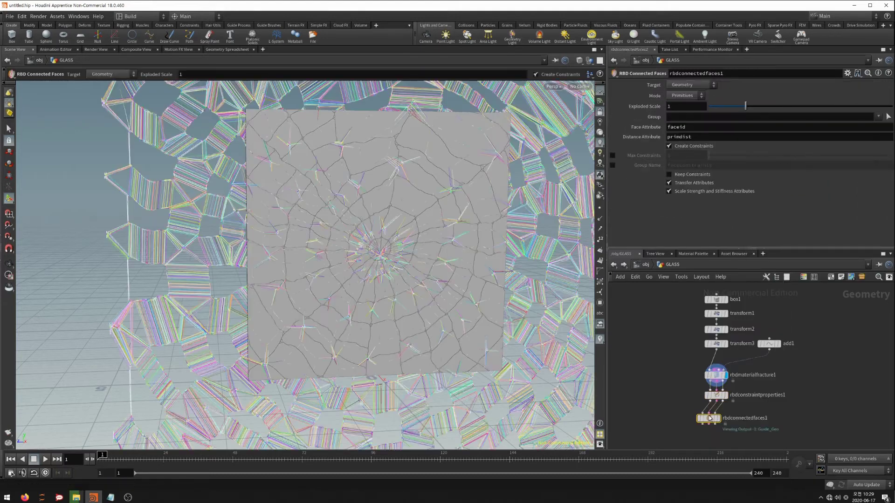
left_click_drag(326, 243, 396, 274, "alt")
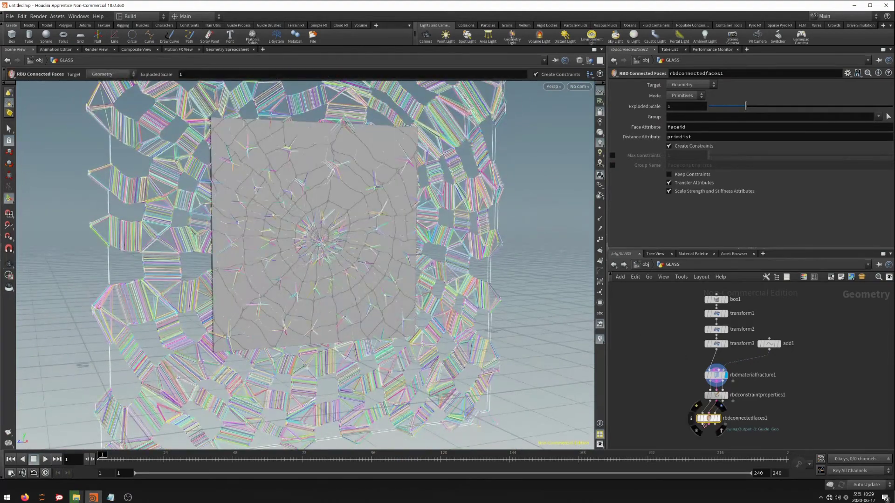
left_click_drag(710, 419, 717, 418)
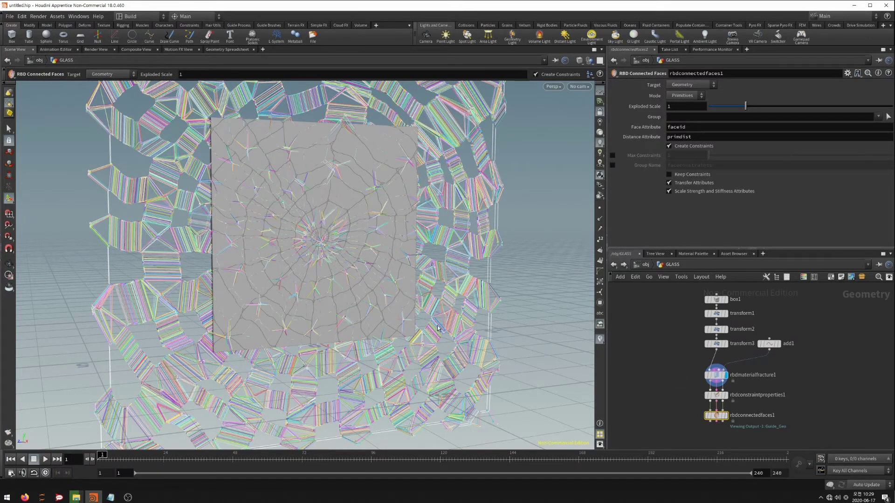
key("Escape")
left_click_drag(472, 333, 413, 309)
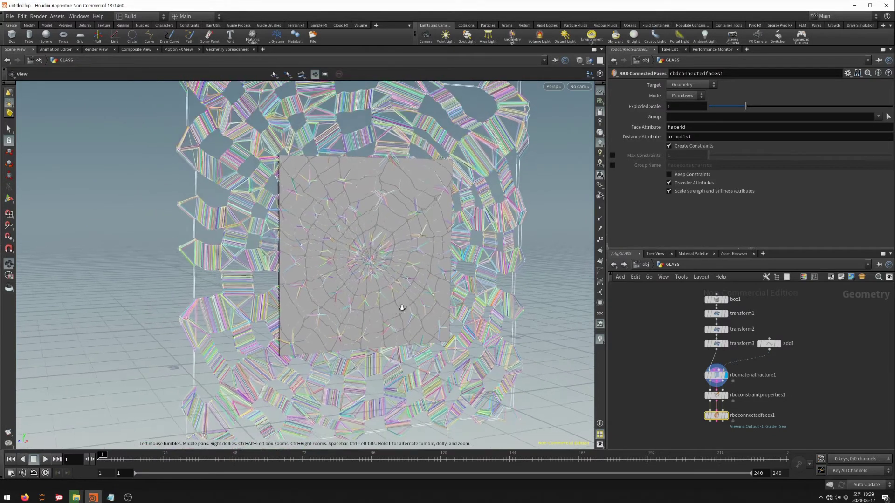
key("Return")
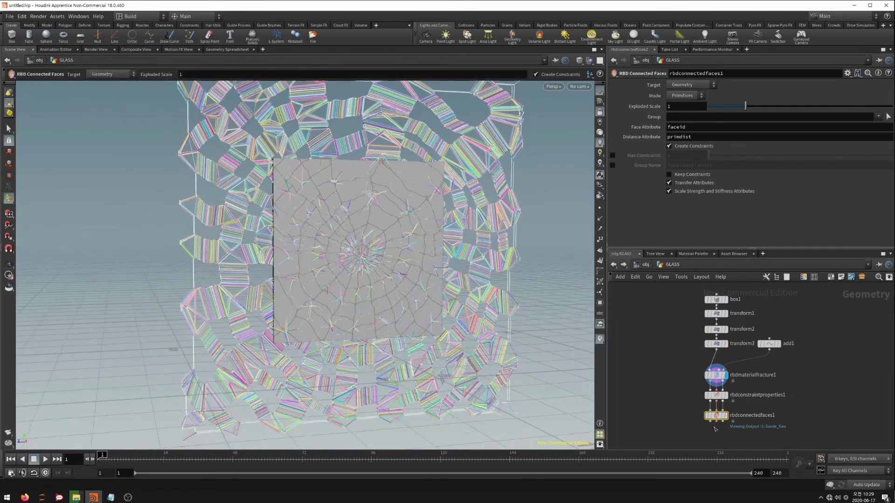
left_click(712, 424)
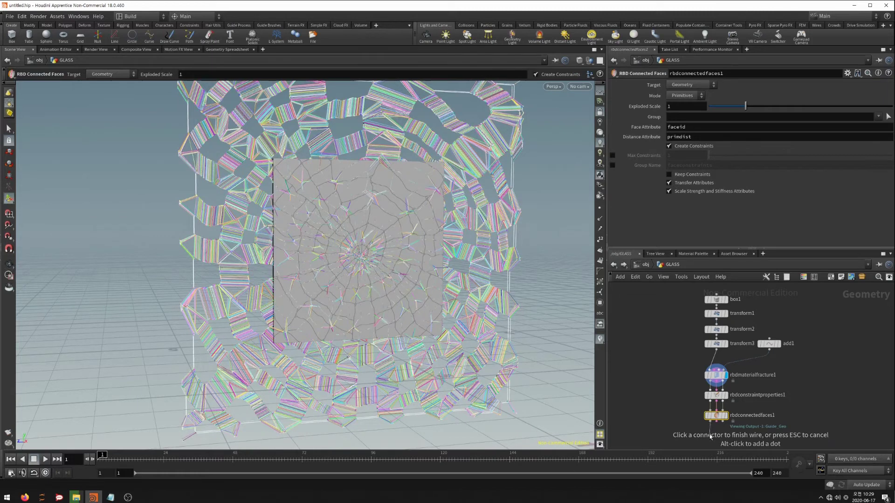
Add an RBD Bullet Solver node below rbdconnectedfaces1 and position it.
key("Tab")
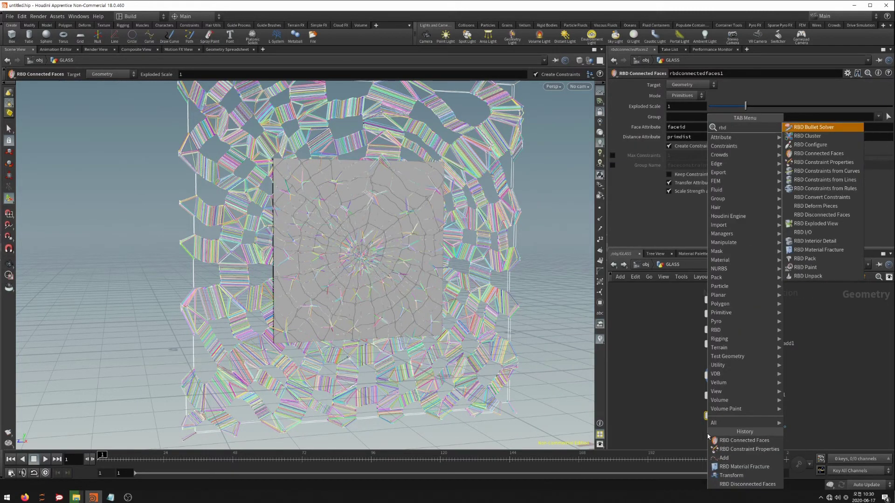
key("Escape")
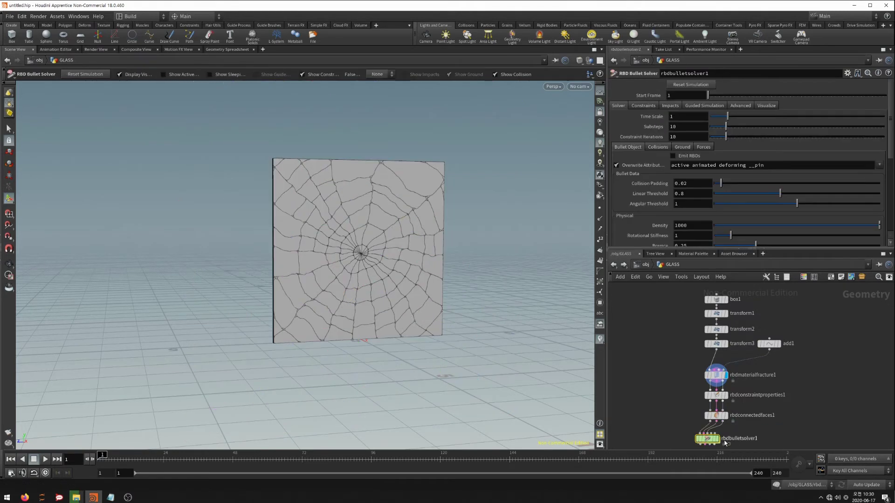
left_click_drag(707, 438, 709, 398)
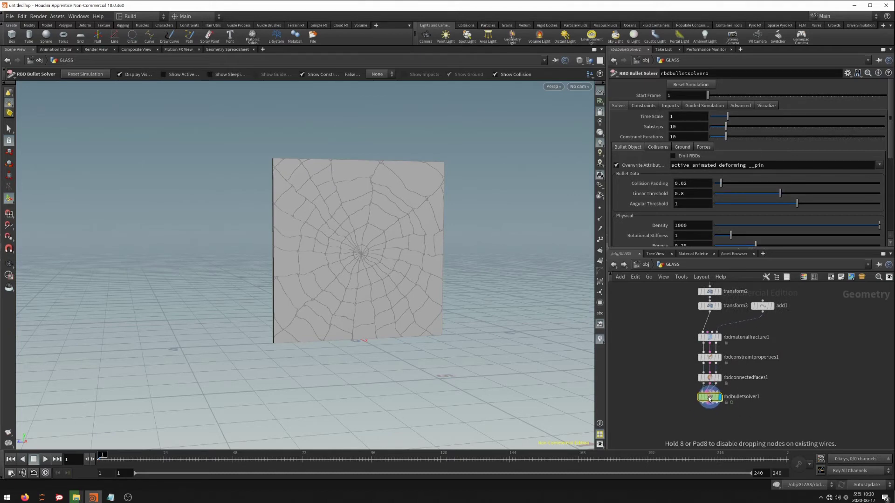
left_click_drag(709, 397, 710, 402)
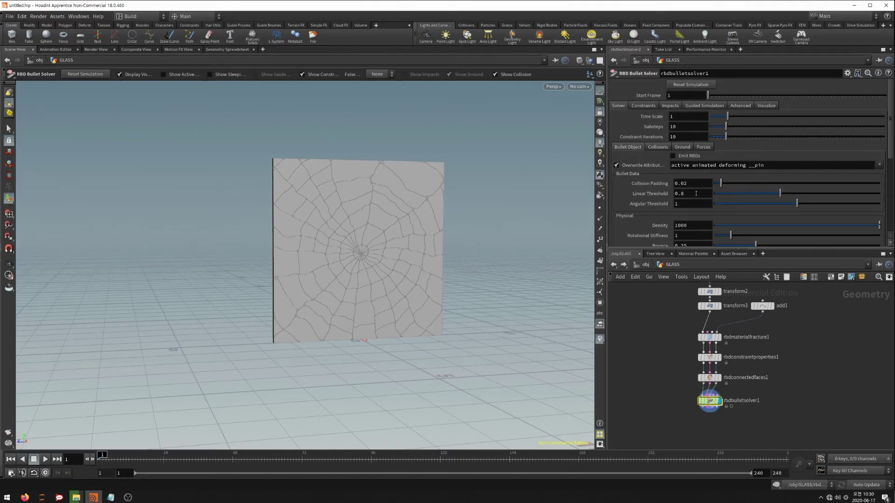
Set the solver's Ground tab Add Ground Plane option to Ground Plane.
scroll(695, 193, "down", 1)
scroll(696, 194, "down", 1)
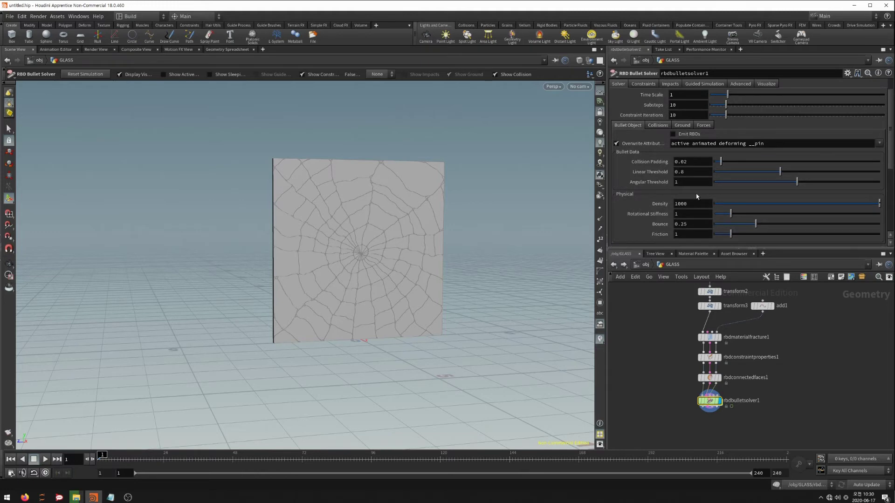
scroll(697, 196, "up", 1)
left_click(665, 148)
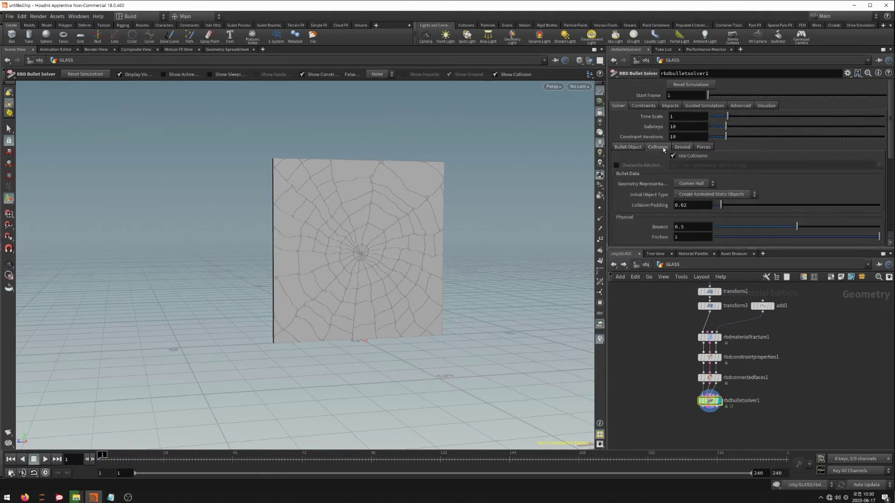
left_click(682, 147)
left_click(689, 174)
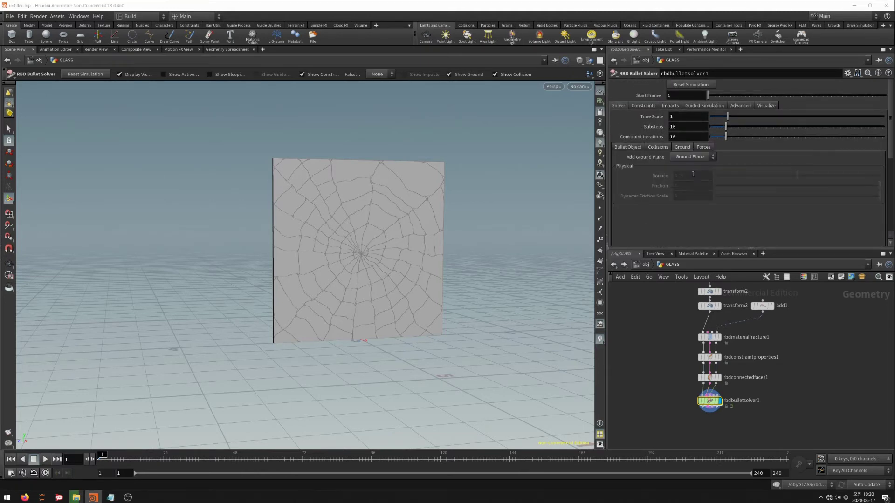
mouse_move(550, 275)
left_mouse_down("alt")
mouse_move(529, 309)
mouse_move(485, 309)
left_mouse_up("alt")
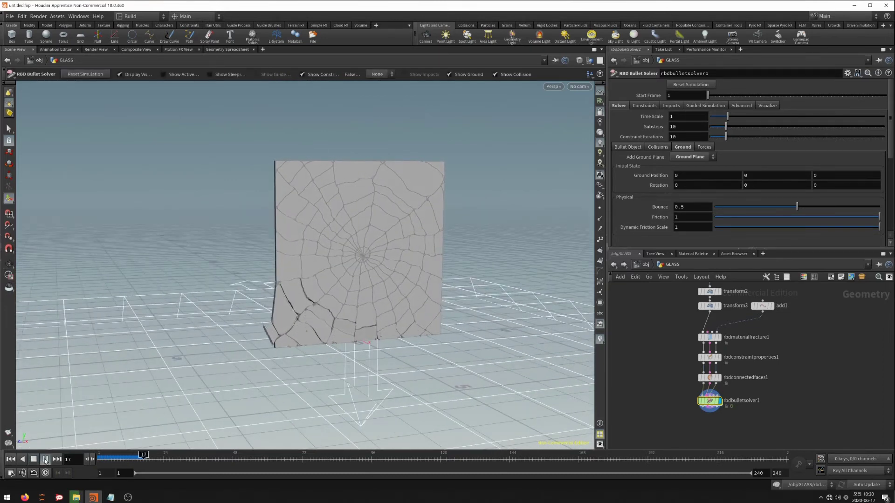
key("Escape")
left_click_drag(322, 376, 346, 373)
key("Return")
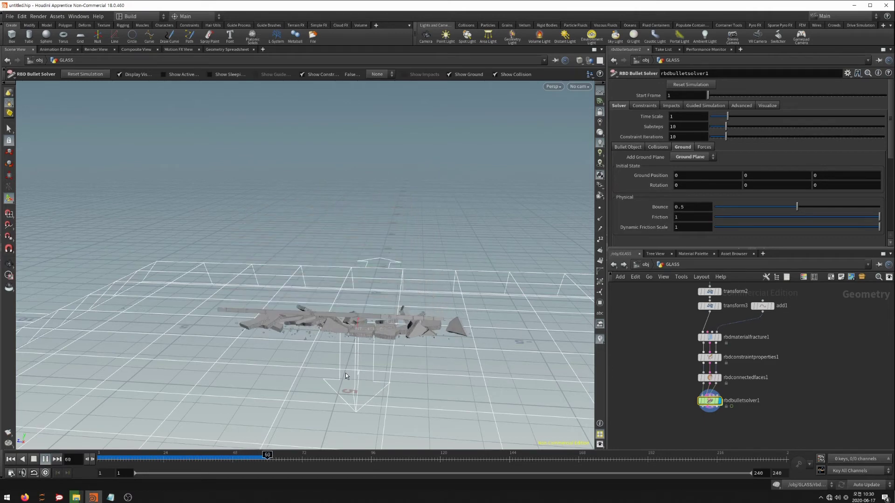
left_click(46, 460)
key("Escape")
mouse_move(354, 382)
left_mouse_down()
mouse_move(470, 396)
mouse_move(373, 349)
left_mouse_up()
key("Return")
left_click(200, 457)
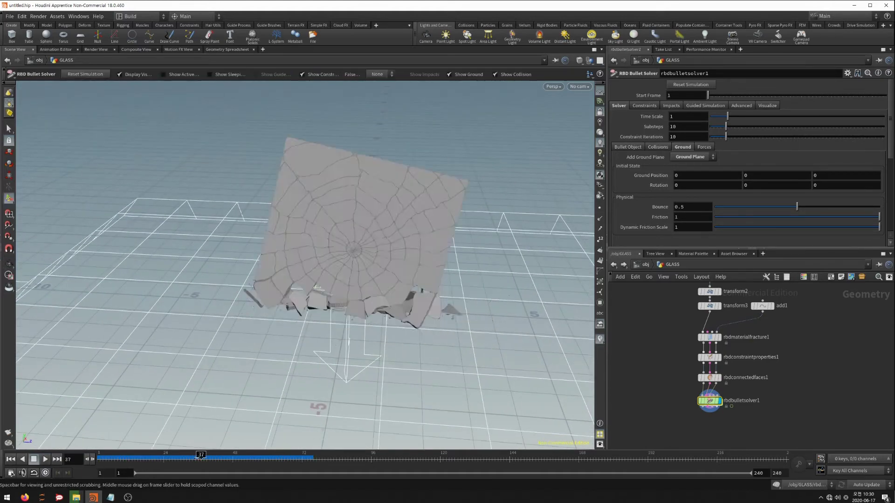
left_click_drag(199, 458, 273, 461)
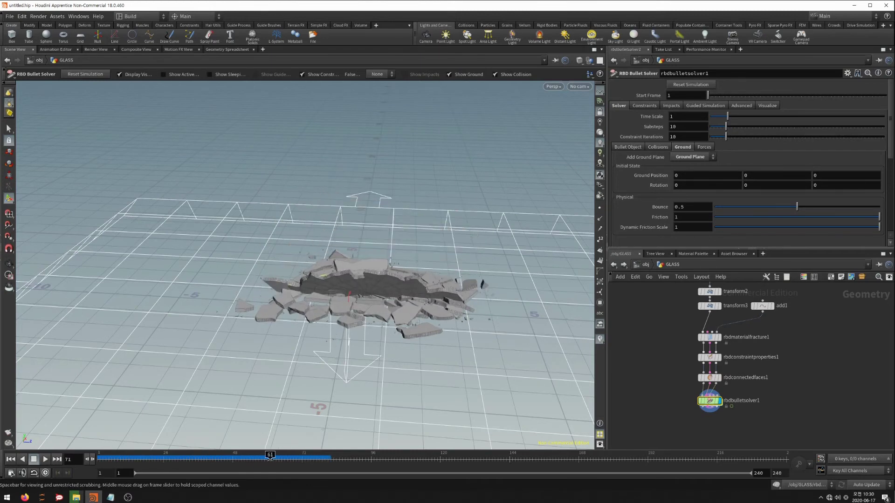
mouse_move(271, 458)
left_mouse_down()
mouse_move(262, 464)
mouse_move(364, 459)
left_mouse_up()
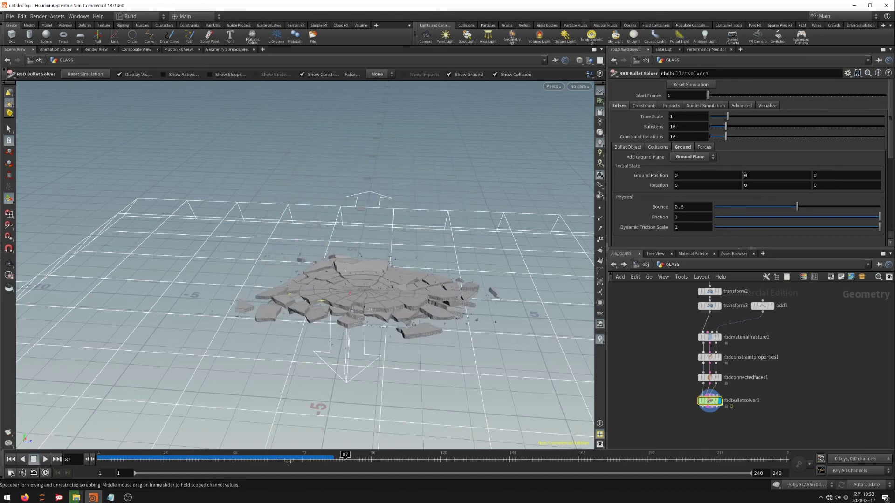
left_click_drag(289, 462, 100, 459)
key("Escape")
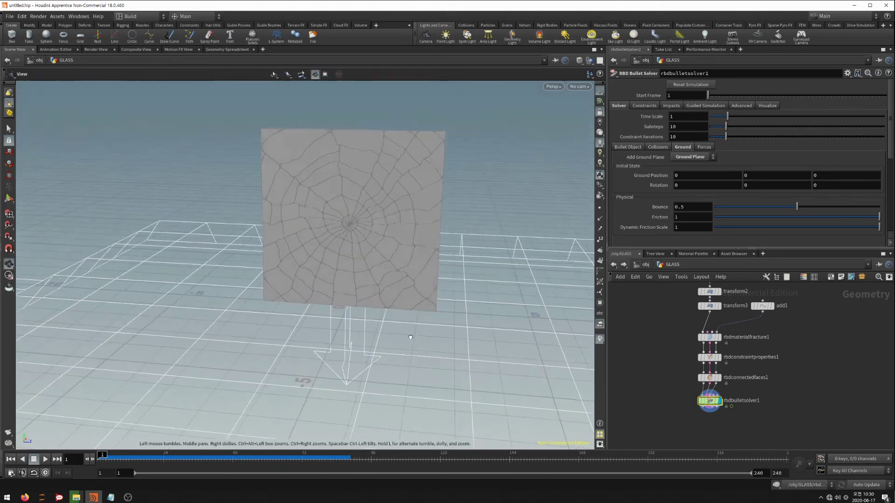
left_click_drag(410, 337, 286, 352)
scroll(359, 276, "up", 3)
mouse_move(381, 320)
left_mouse_down()
mouse_move(530, 370)
mouse_move(204, 355)
left_mouse_up()
key("Return")
left_click(45, 459)
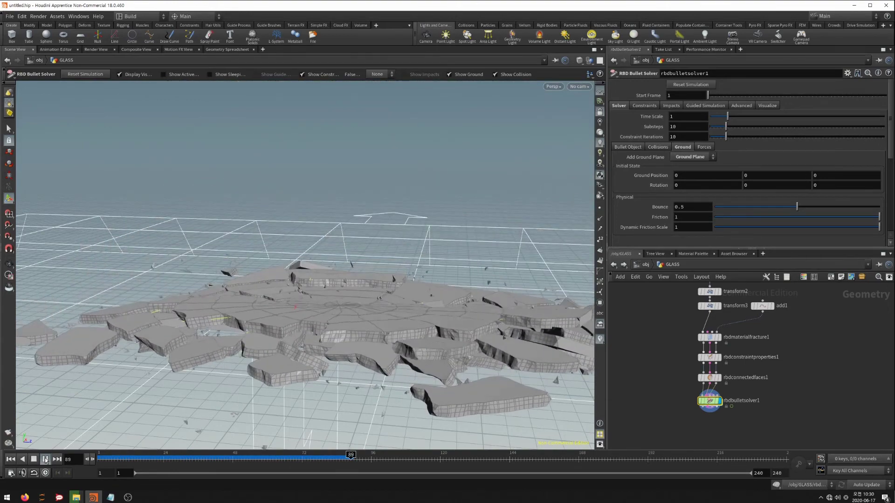
left_click(45, 459)
key("Escape")
scroll(277, 279, "down", 5)
scroll(278, 280, "down", 3)
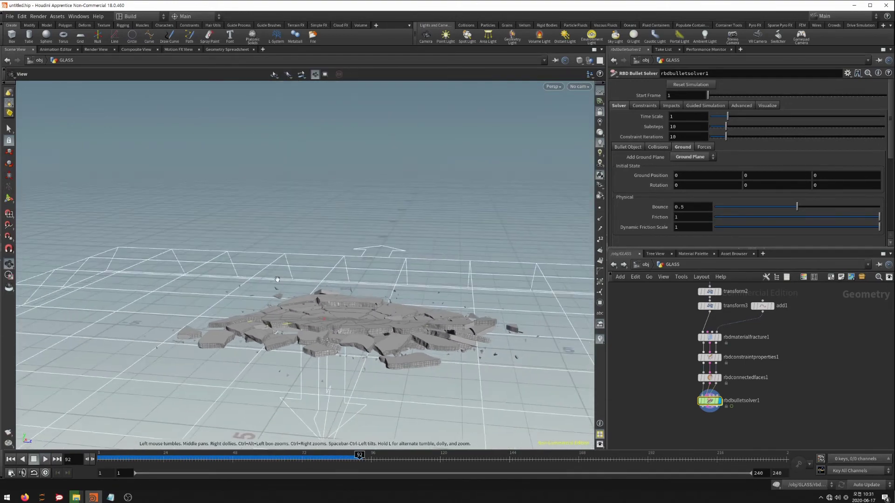
key("ctrl+Up")
mouse_move(219, 334)
left_mouse_down()
mouse_move(409, 340)
mouse_move(372, 328)
mouse_move(393, 310)
mouse_move(379, 314)
left_mouse_up()
key("Return")
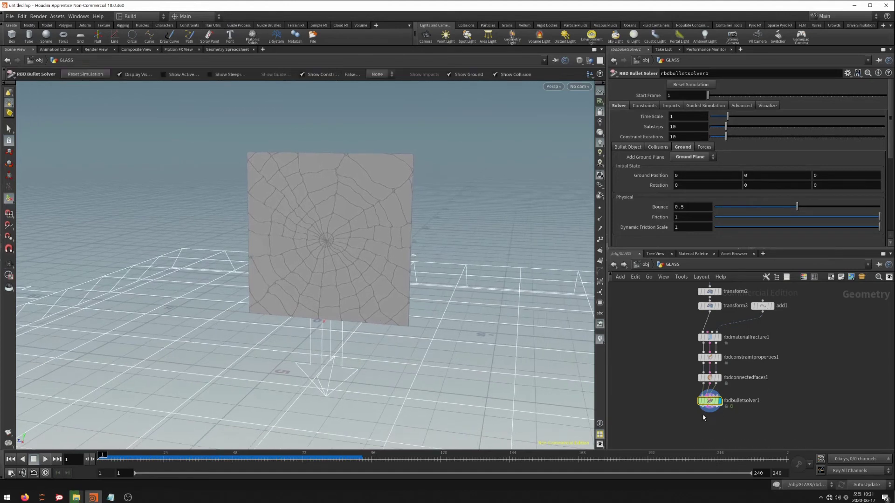
Return to the object level and move the GLASS node up and left.
scroll(665, 362, "down", 2)
scroll(659, 362, "down", 1)
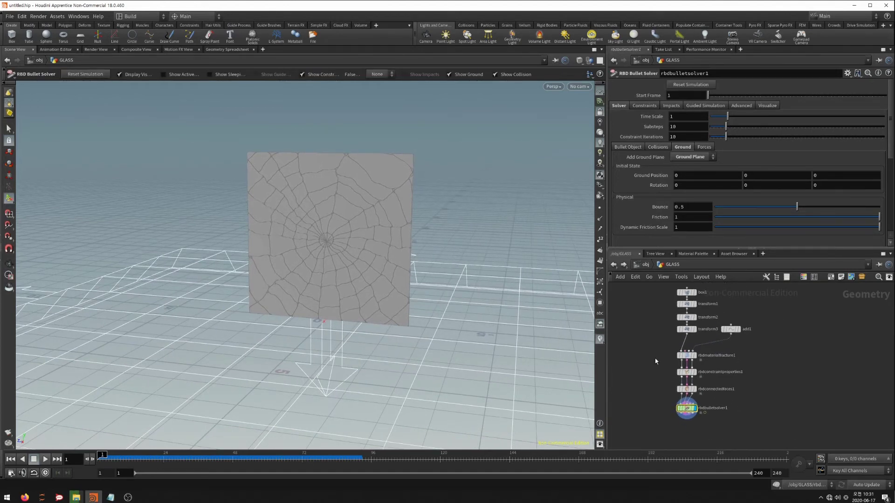
middle_click_drag(658, 349, 680, 348)
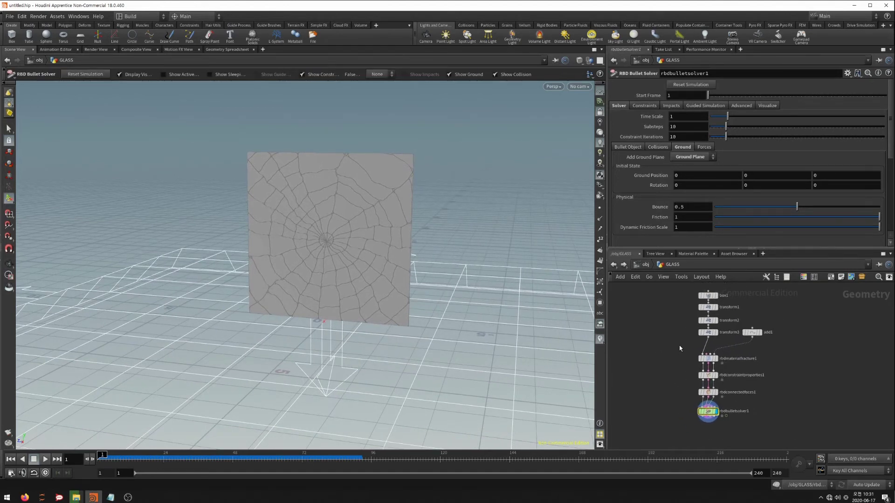
left_click(646, 265)
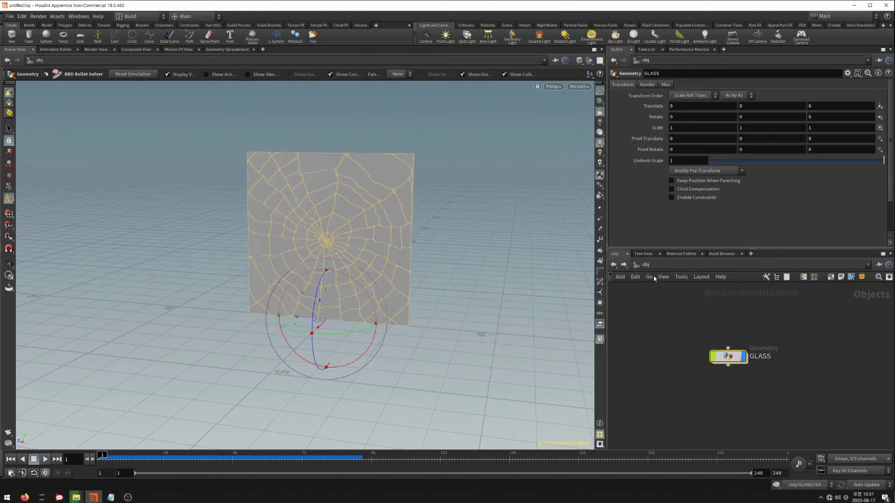
left_click_drag(727, 357, 674, 332)
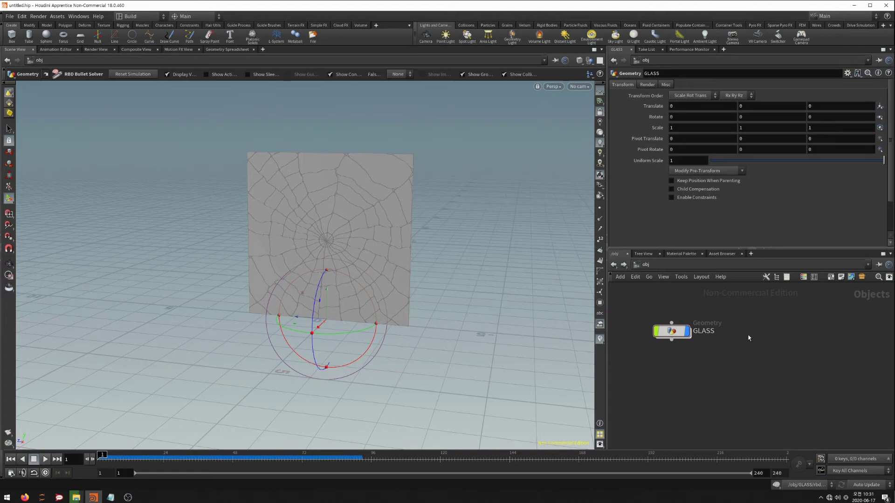
Add a Geometry object beside GLASS, rename it PLANE, and go inside it.
key("Tab")
type("light")
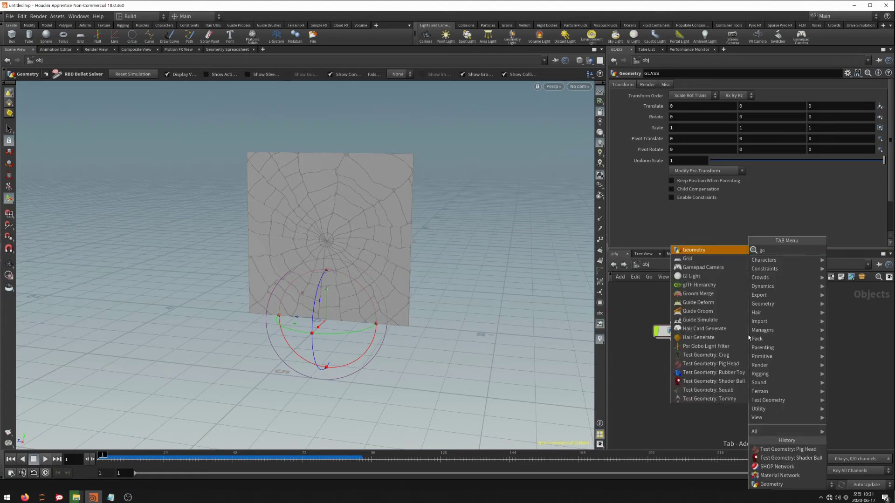
key("Return")
left_click(749, 338)
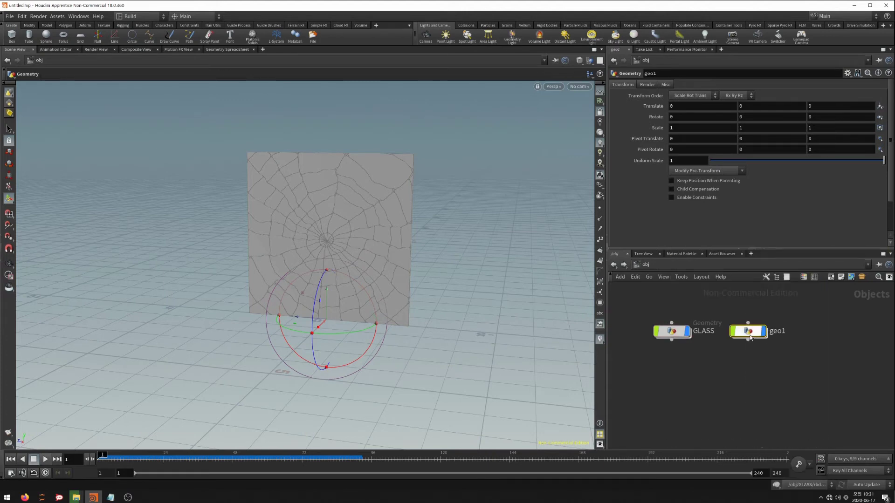
double_click(776, 332)
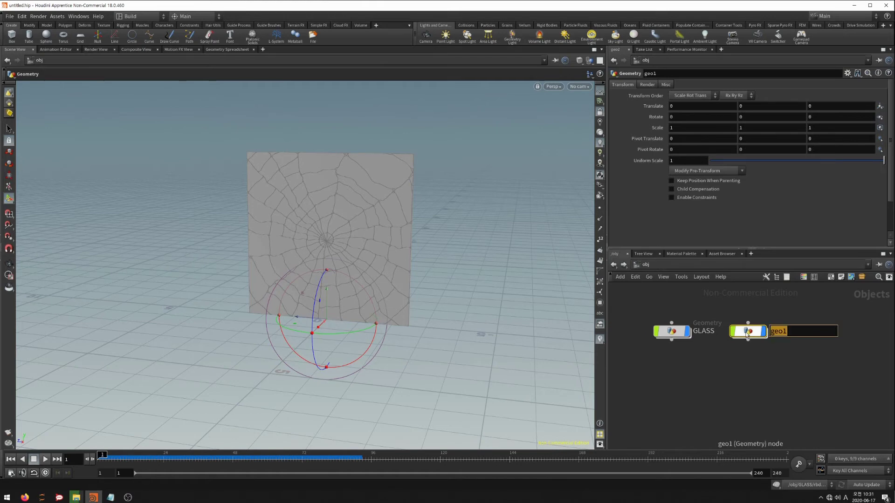
type("PLANE")
key("Return")
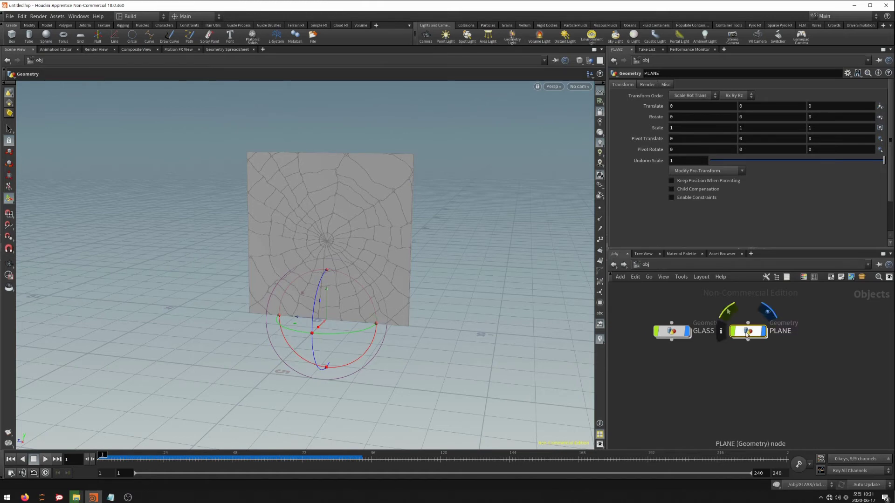
double_click(753, 336)
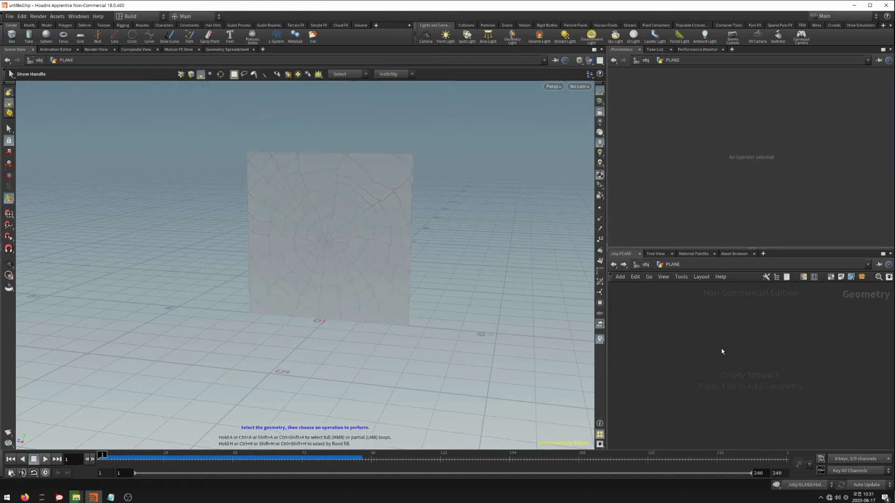
Create a Grid node inside PLANE.
key("Tab")
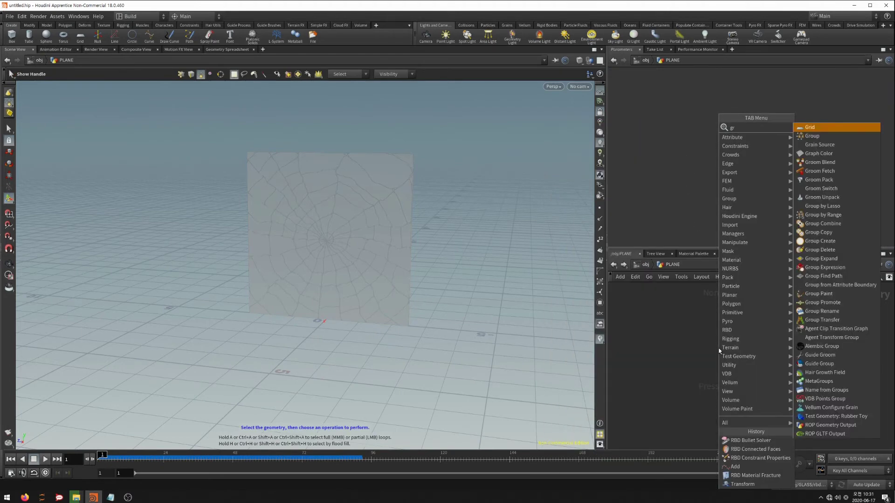
type("gri")
key("Return")
left_click(709, 344)
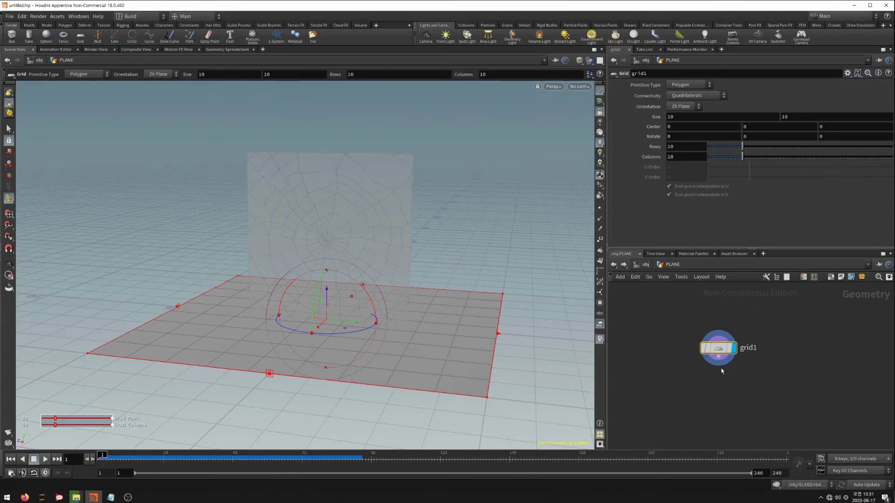
Add a displayed Transform node after grid1 with Uniform Scale 20.
key("Tab")
type("tran")
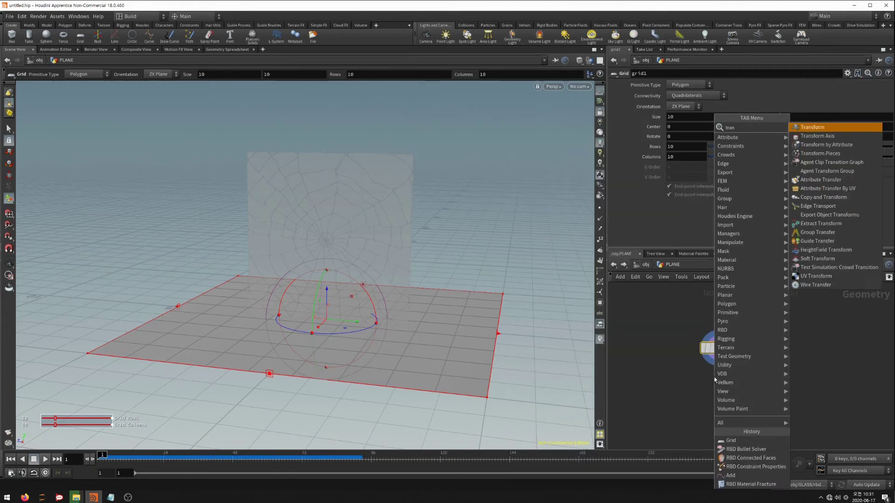
key("Return")
left_click(715, 381)
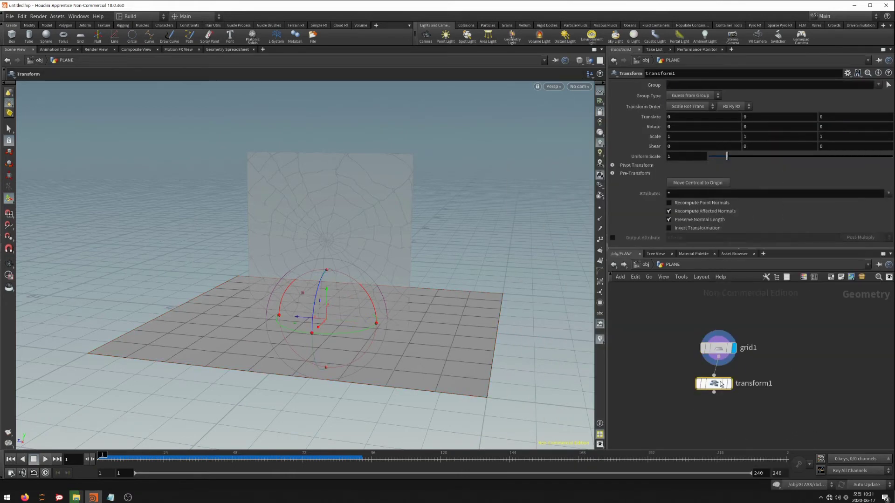
key("l")
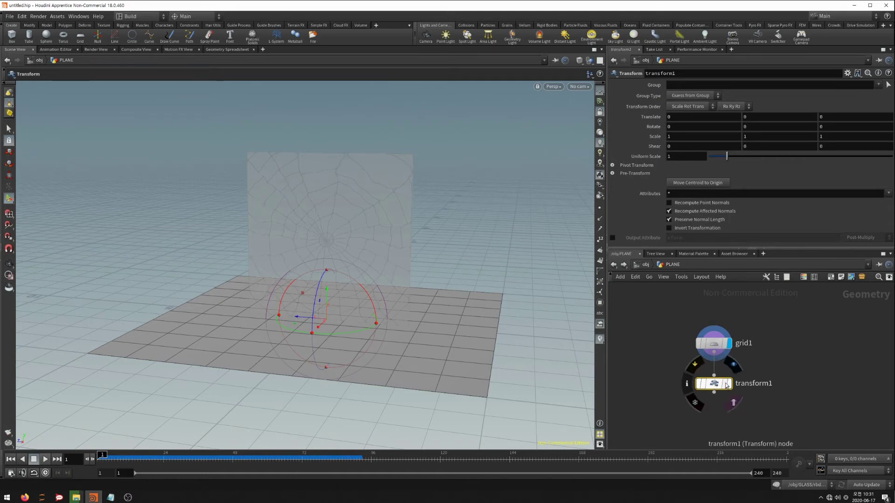
left_click(733, 364)
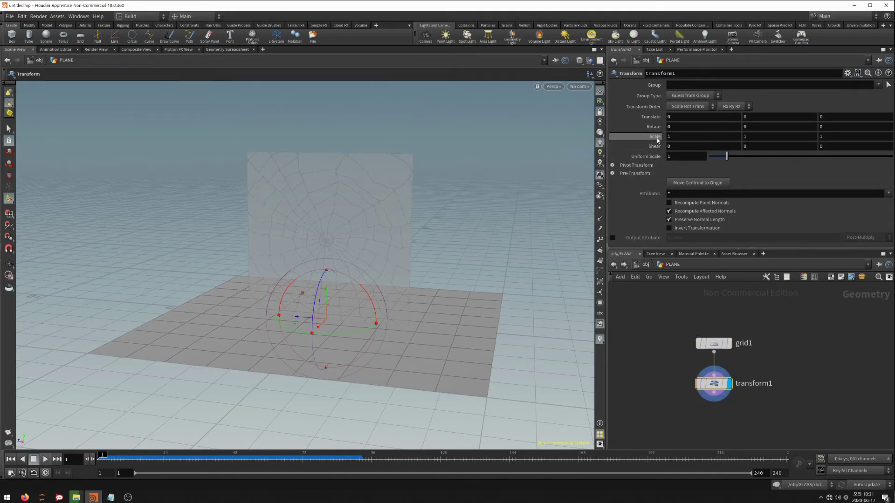
middle_click_drag(648, 157, 727, 139)
Add an environment light, envlight1, at /obj and place it beside GLASS and PLANE.
left_click(645, 265)
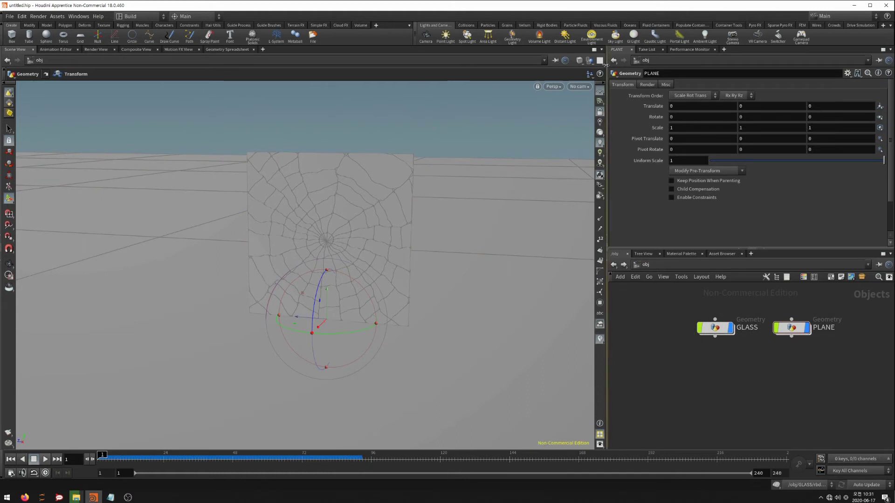
left_click(591, 36)
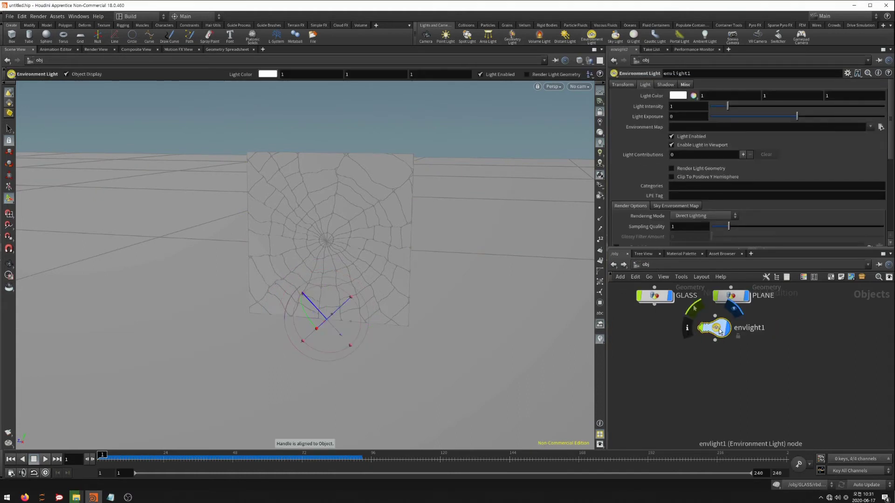
left_click_drag(718, 329, 659, 332)
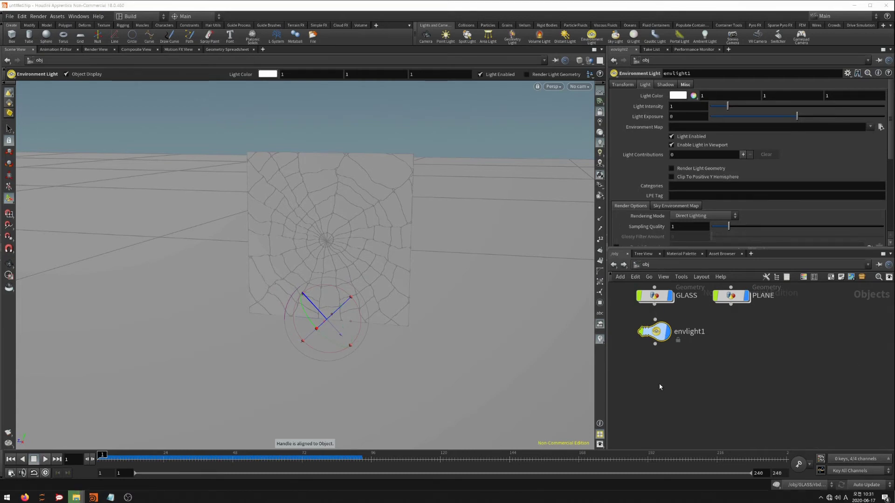
left_click(659, 328)
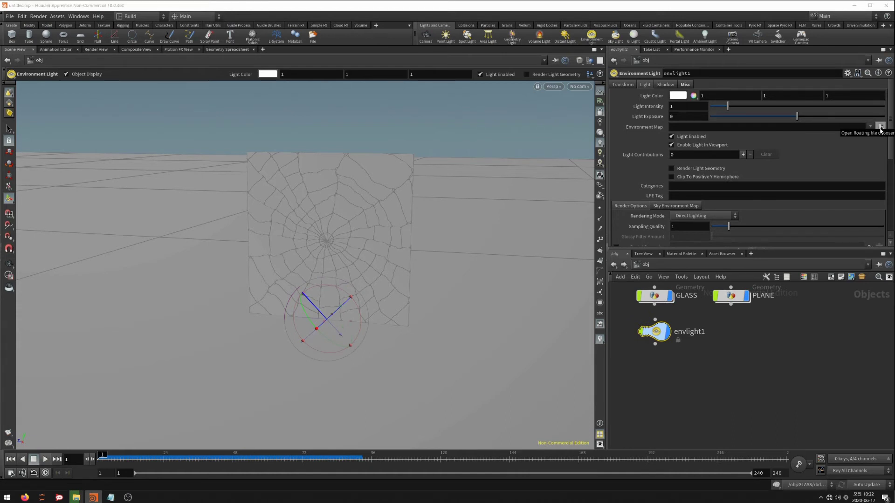
Set envlight1's Environment Map to D:/HDRI/outdoor/ostrich_road_8k.hdr and orbit to view the HDRI.
left_click(881, 127)
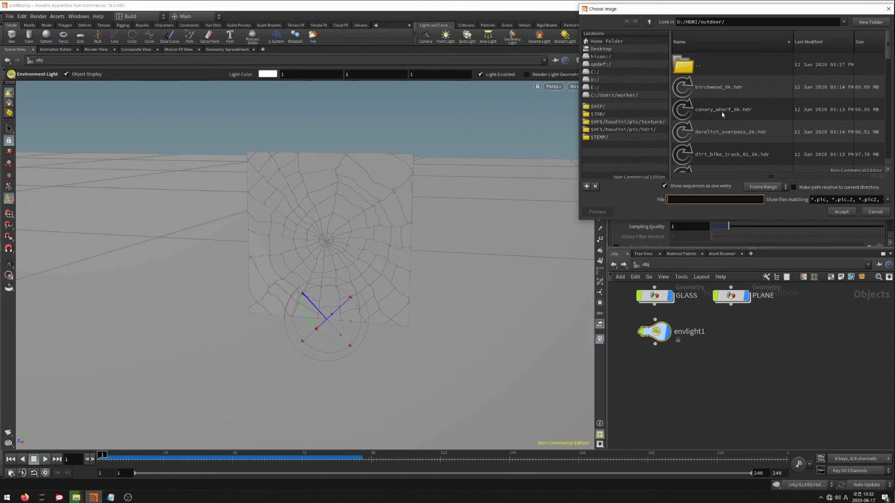
scroll(747, 120, "down", 1)
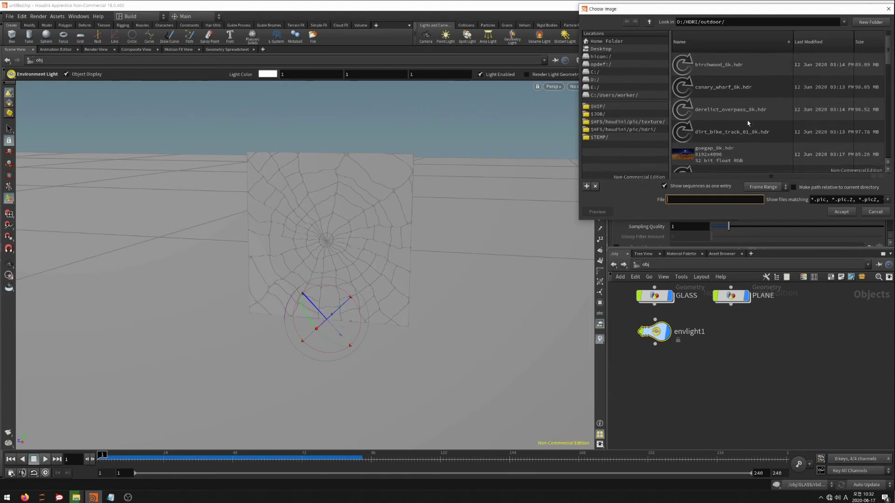
scroll(748, 121, "down", 1)
scroll(748, 120, "down", 1)
scroll(748, 120, "down", 1)
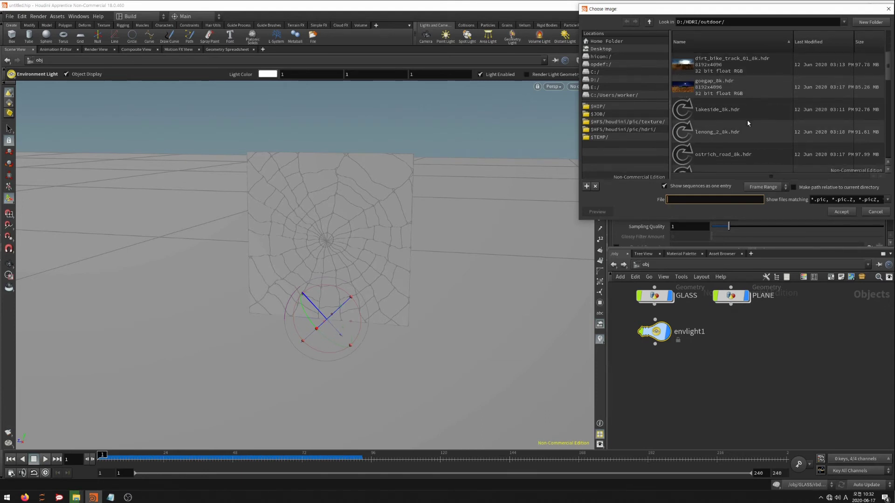
scroll(745, 130, "down", 1)
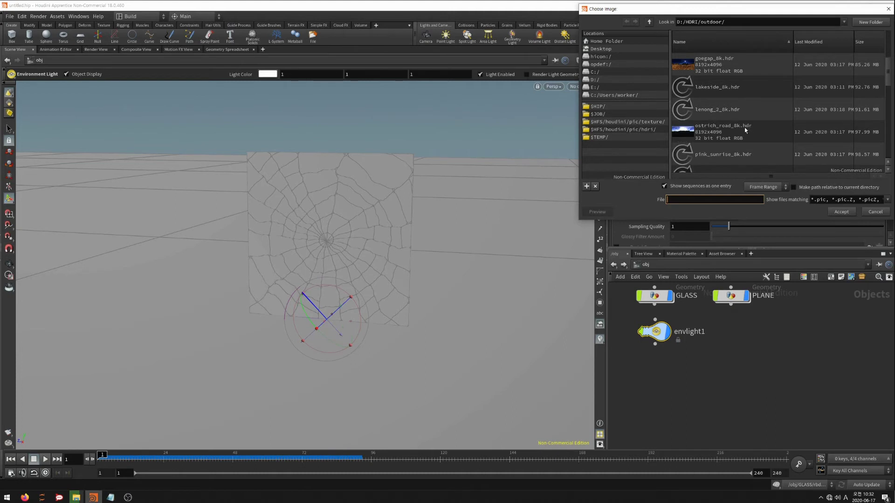
scroll(742, 131, "down", 1)
scroll(743, 131, "up", 1)
left_click(727, 136)
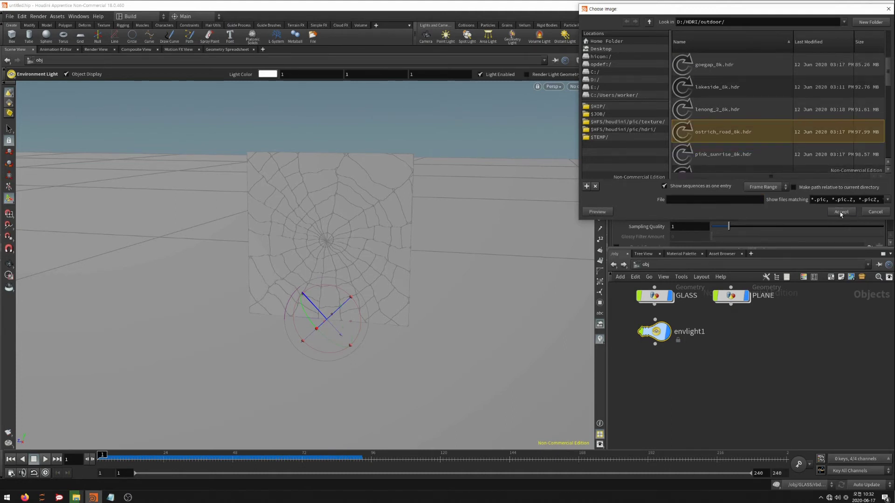
key("Return")
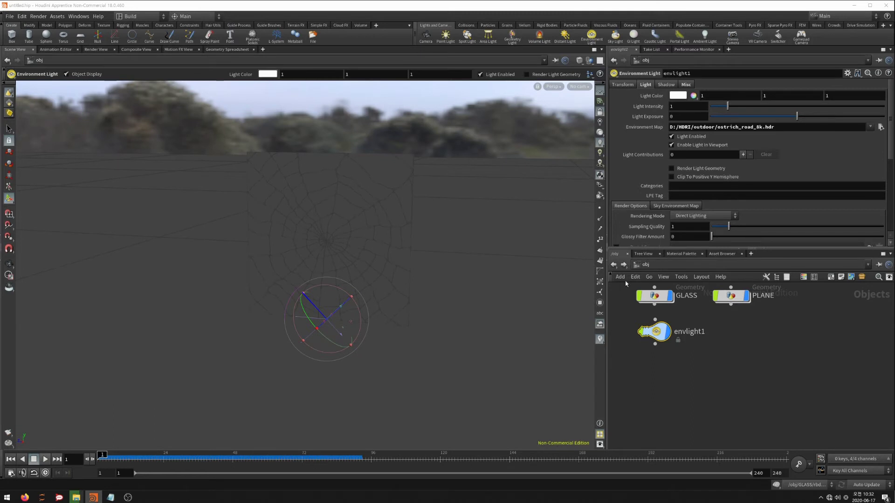
key("Escape")
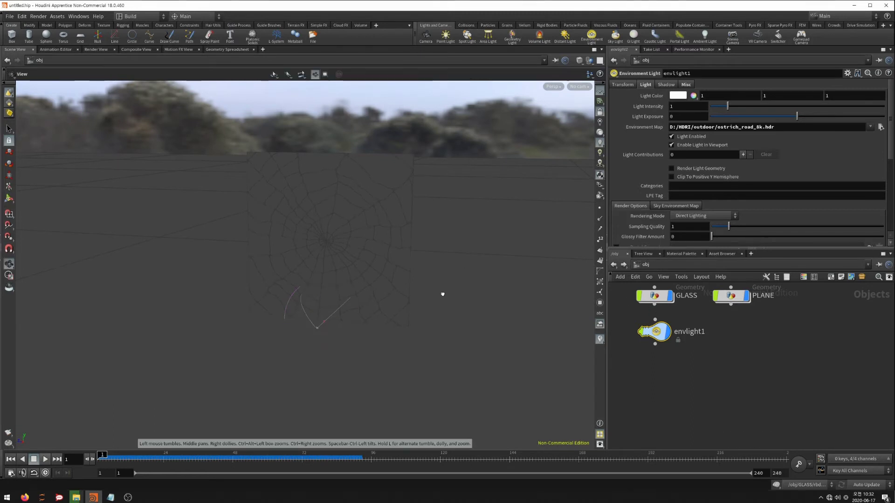
mouse_move(442, 294)
left_mouse_down()
mouse_move(445, 300)
mouse_move(436, 271)
mouse_move(412, 268)
mouse_move(411, 275)
left_mouse_up()
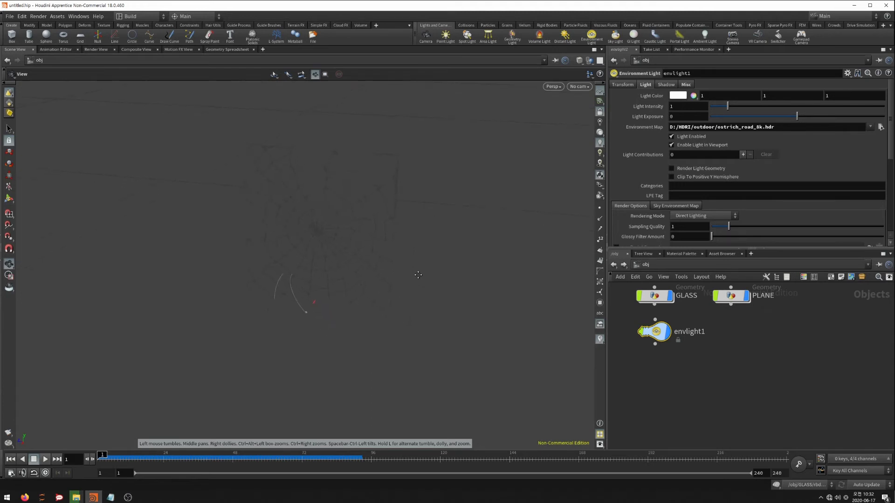
key("Return")
Create cam1 from the viewport, framed on the glass at 19.834, 10.0506, -6.3664.
left_click(579, 87)
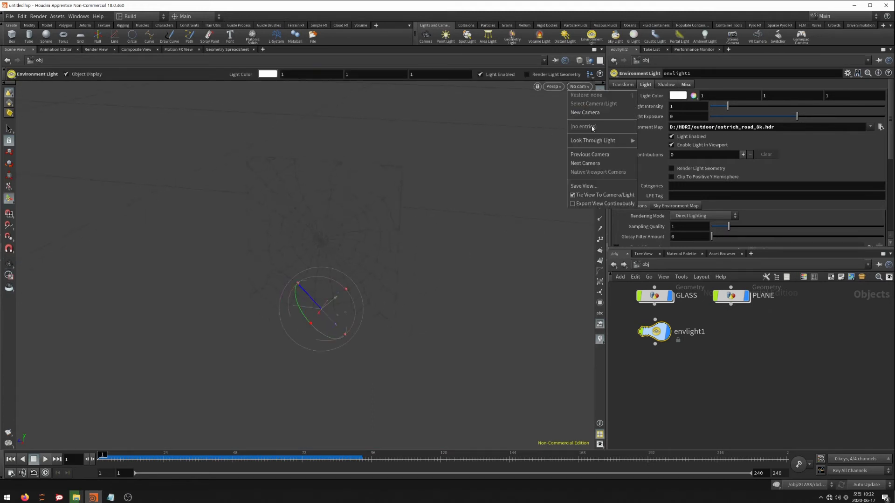
left_click(597, 115)
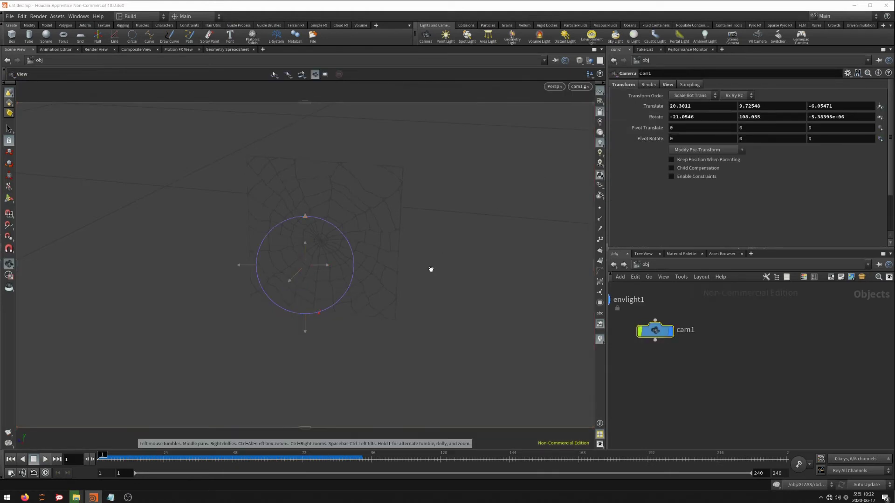
mouse_move(391, 247)
right_mouse_down()
mouse_move(465, 267)
mouse_move(418, 286)
right_mouse_up()
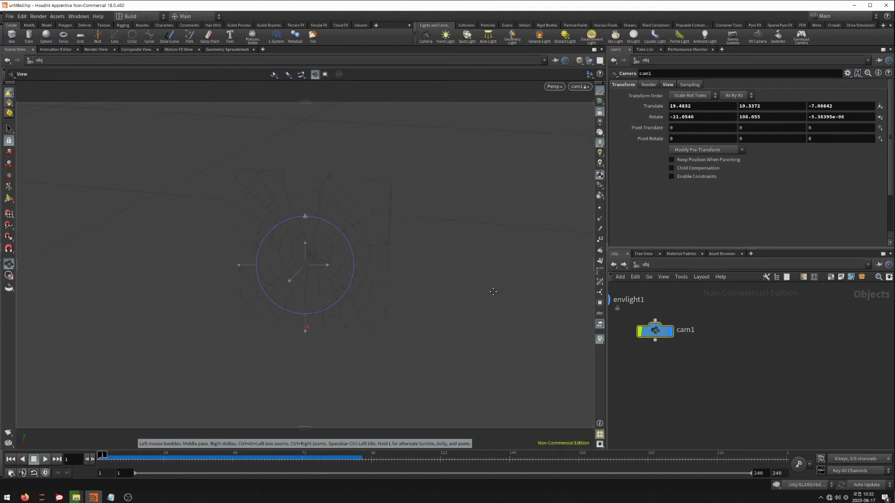
middle_click_drag(493, 291, 492, 293)
key("Return")
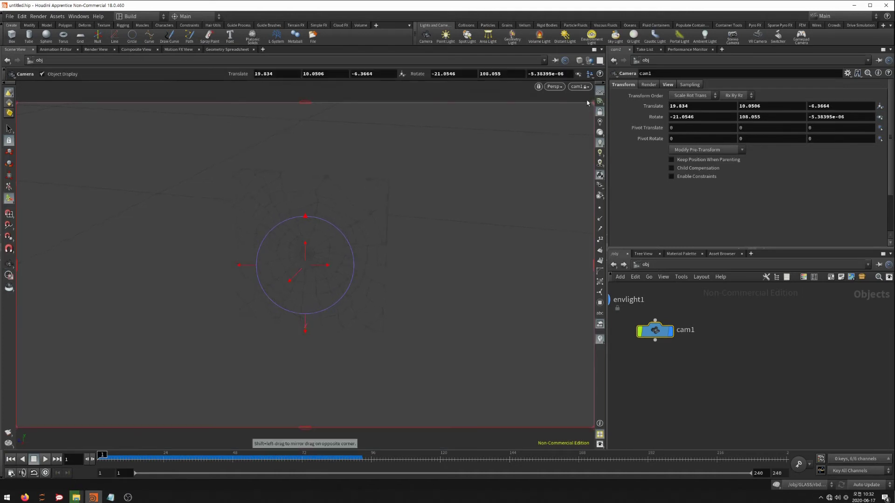
left_click(600, 112)
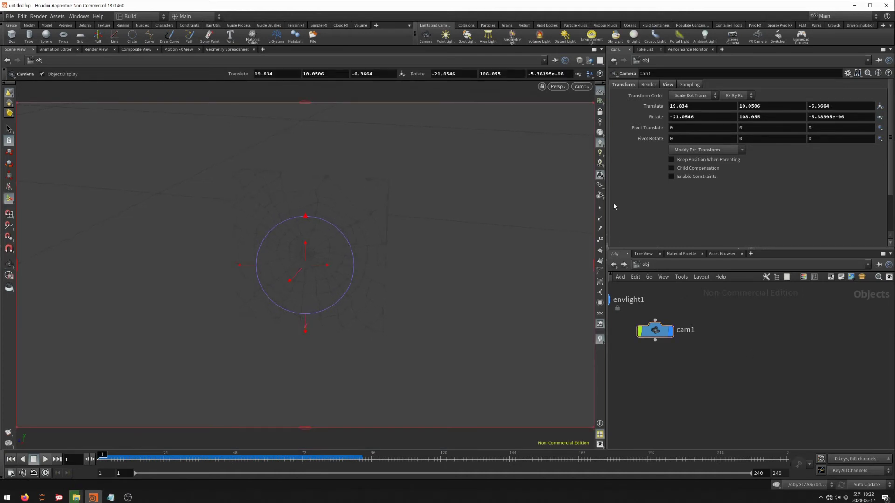
key("Escape")
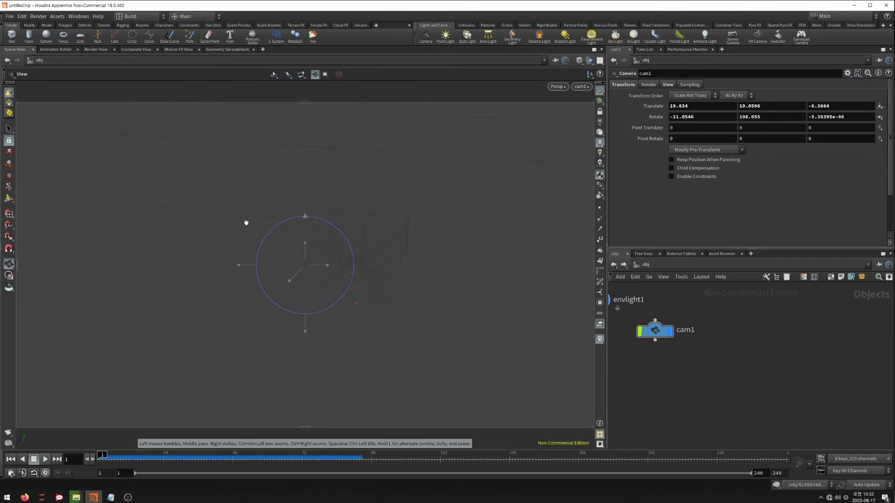
mouse_move(246, 223)
left_mouse_down()
mouse_move(509, 296)
mouse_move(288, 295)
mouse_move(311, 296)
left_mouse_up()
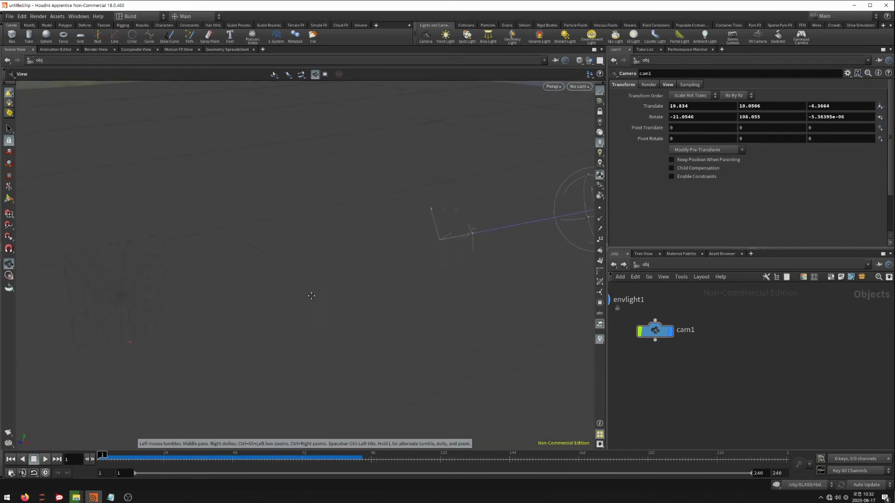
mouse_move(275, 262)
left_mouse_down()
mouse_move(309, 300)
mouse_move(386, 317)
left_mouse_up()
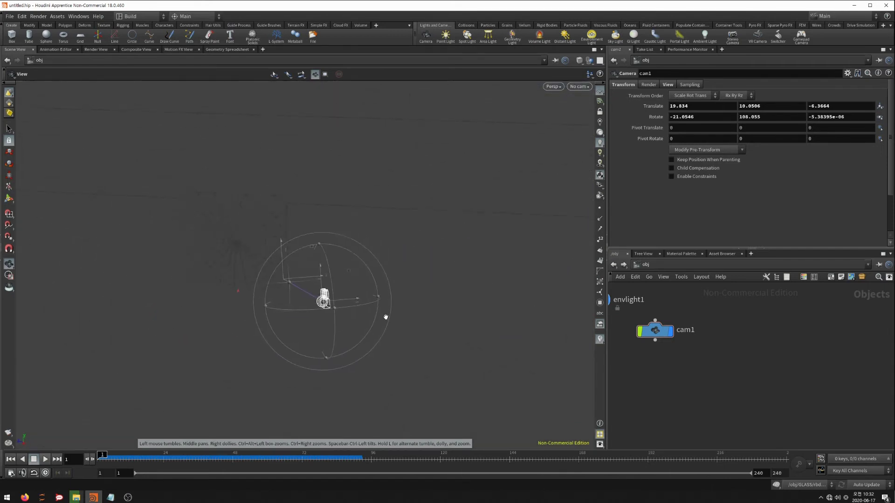
key("Return")
Auto-arrange the object nodes, placing envlight1 and cam1 beside GLASS and PLANE.
middle_click_drag(710, 341, 785, 359)
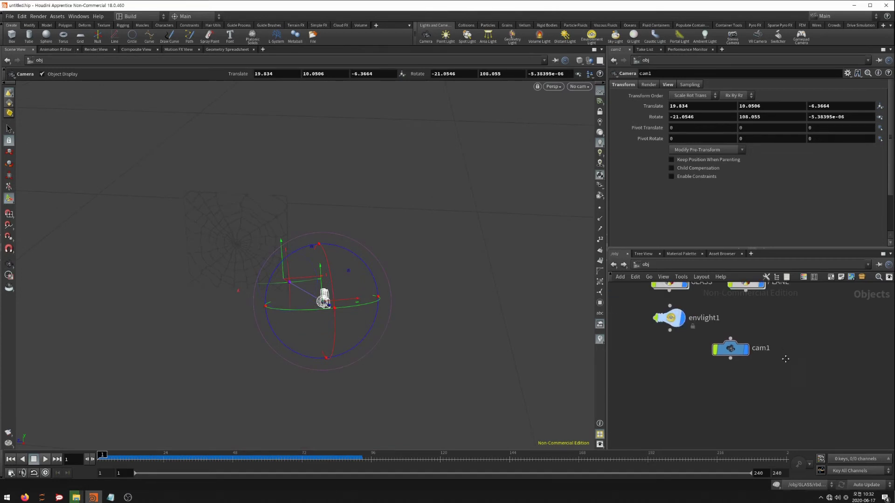
key("l")
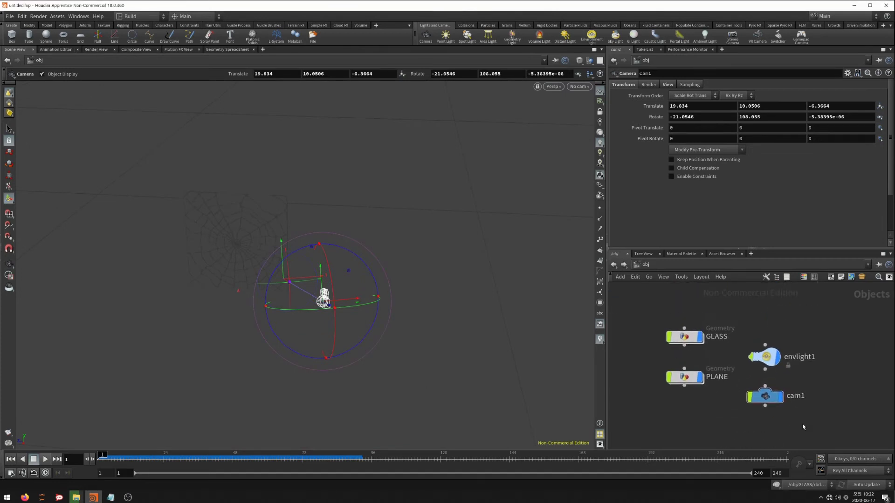
mouse_move(803, 426)
left_mouse_down()
mouse_move(744, 343)
mouse_move(758, 338)
left_mouse_up()
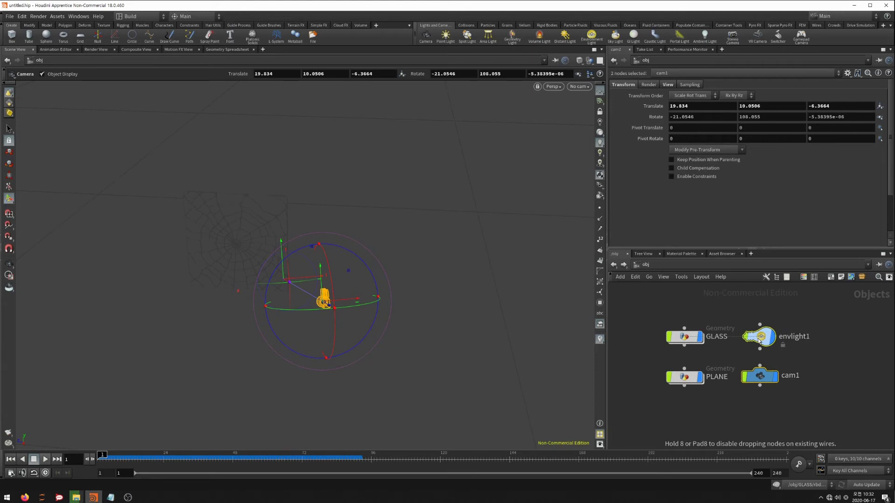
left_click(734, 423)
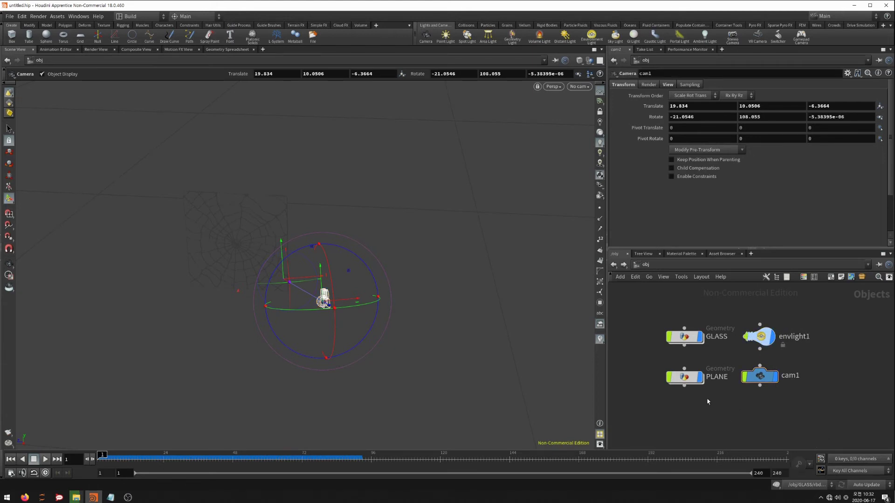
left_click(661, 265)
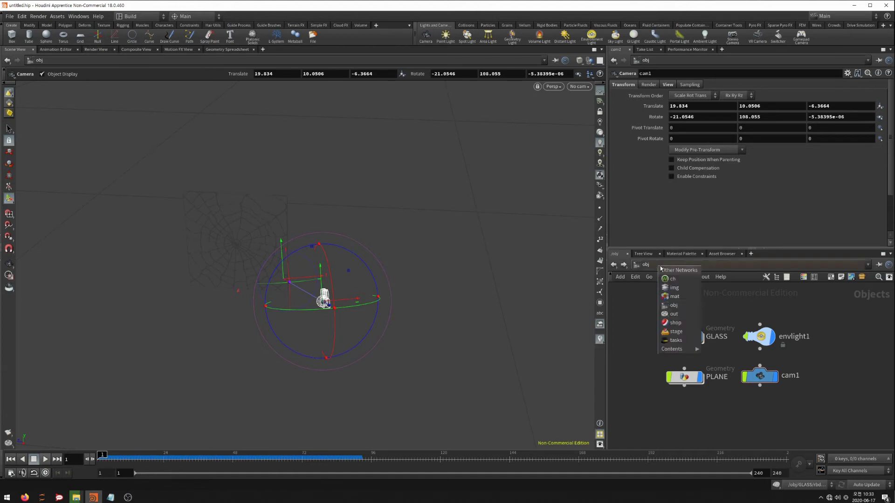
Add a Principled Shader node, principledshader1, in the mat network.
left_click(681, 298)
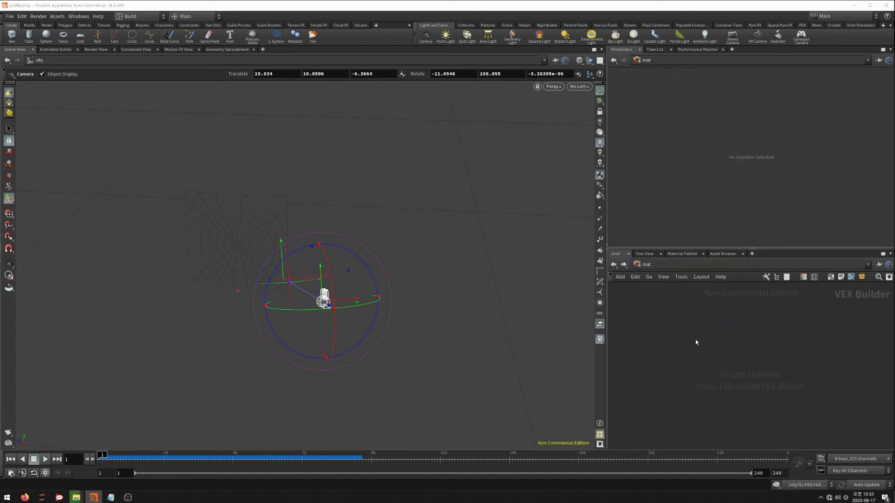
key("Tab")
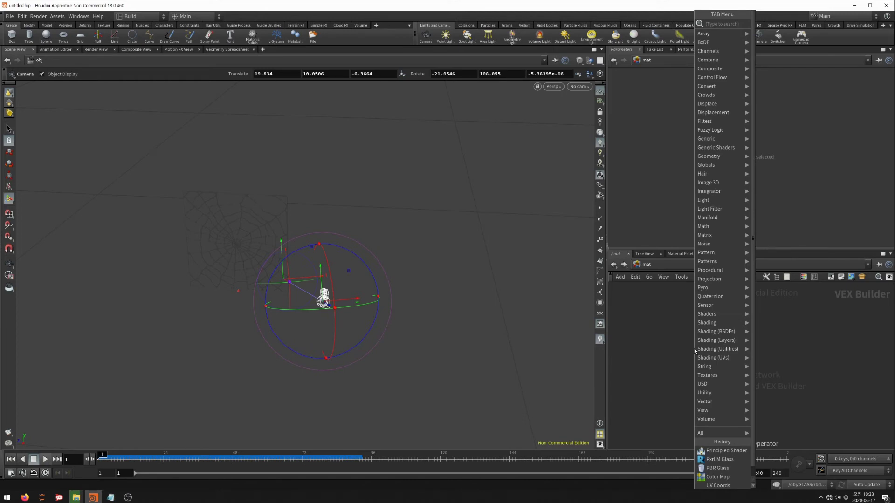
type("p")
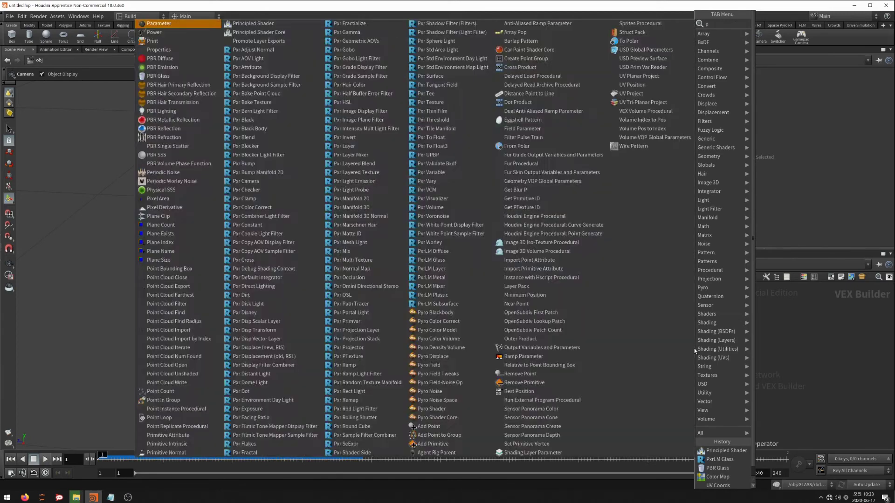
type("r")
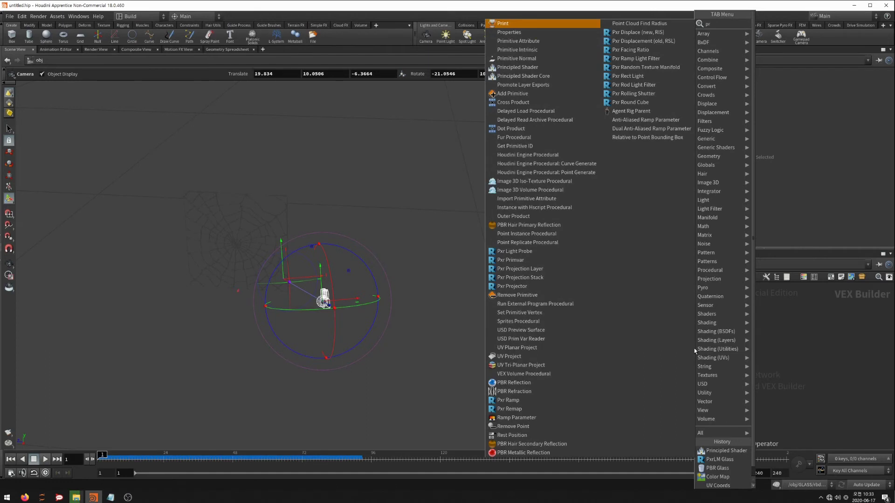
type("in")
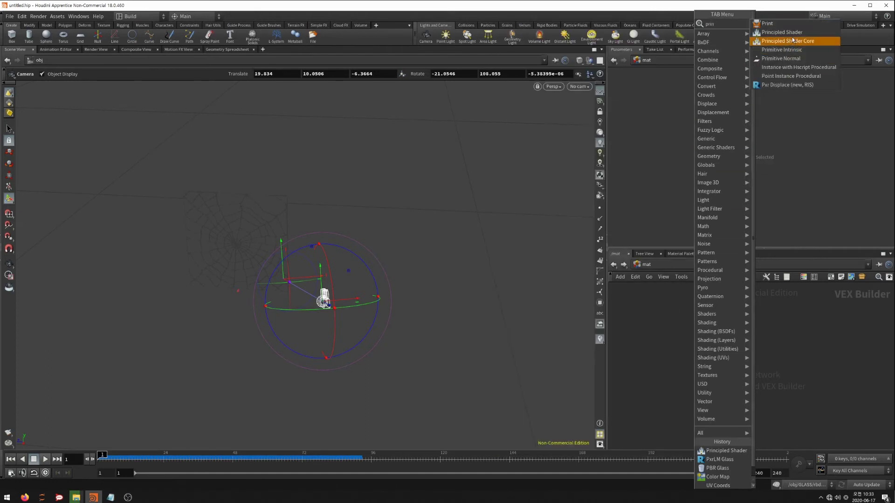
left_click(794, 34)
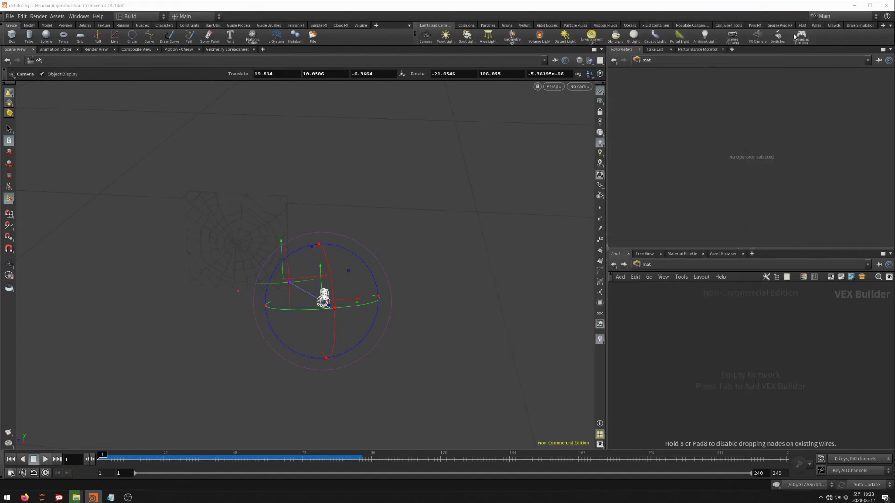
left_click(716, 355)
mouse_move(713, 321)
left_mouse_down()
mouse_move(709, 292)
mouse_move(233, 241)
left_mouse_up()
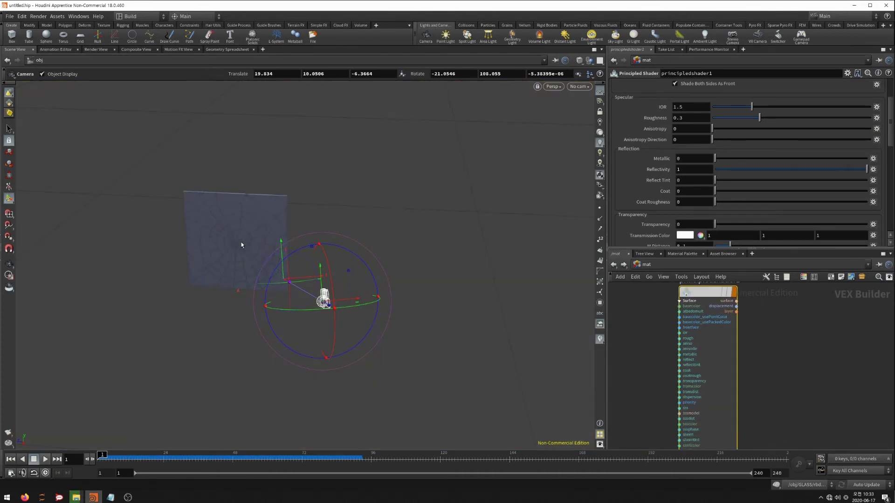
Apply a glass preset to principledshader1 (Roughness 0, Transparency 1) and inspect the pane.
left_click(848, 74)
left_click(769, 327)
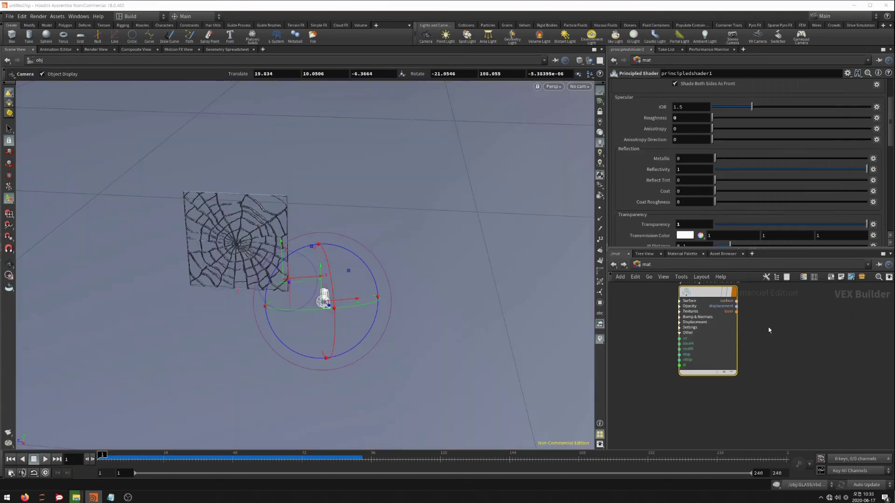
key("Escape")
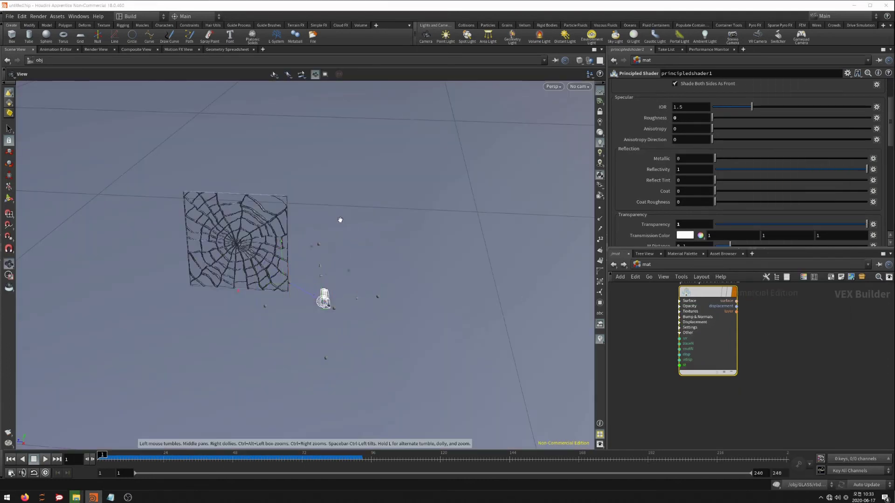
mouse_move(320, 228)
left_mouse_down()
mouse_move(295, 208)
mouse_move(299, 214)
mouse_move(277, 222)
mouse_move(319, 265)
mouse_move(363, 233)
left_mouse_up()
scroll(318, 265, "up", 5)
scroll(339, 252, "down", 5)
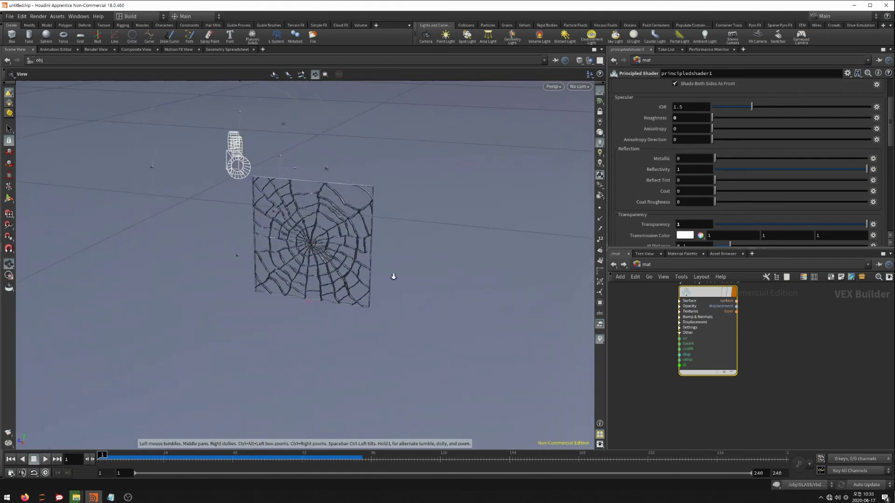
key("Return")
key("h")
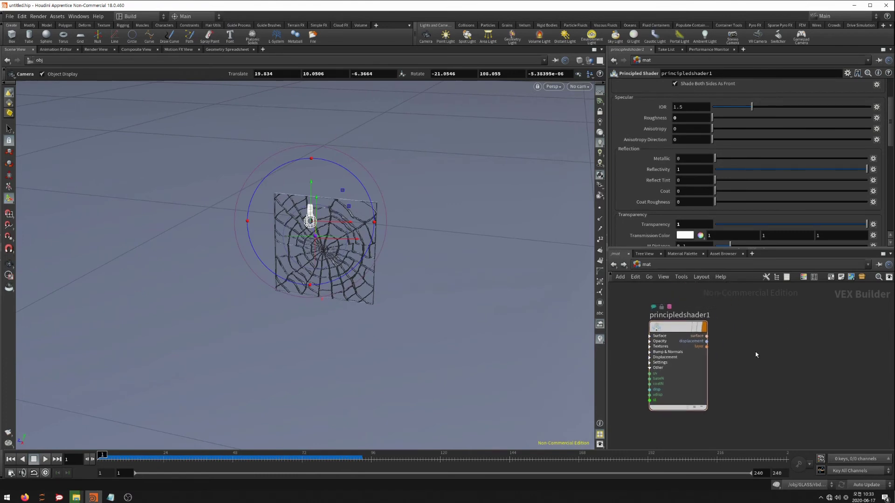
key("Tab")
Add a second Principled Shader, principledshader2, beside the first.
type("prin")
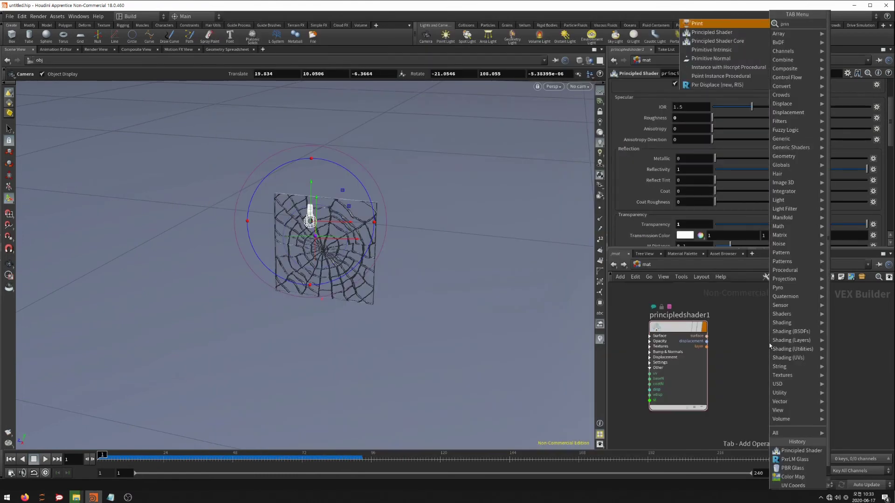
key("Down")
key("Return")
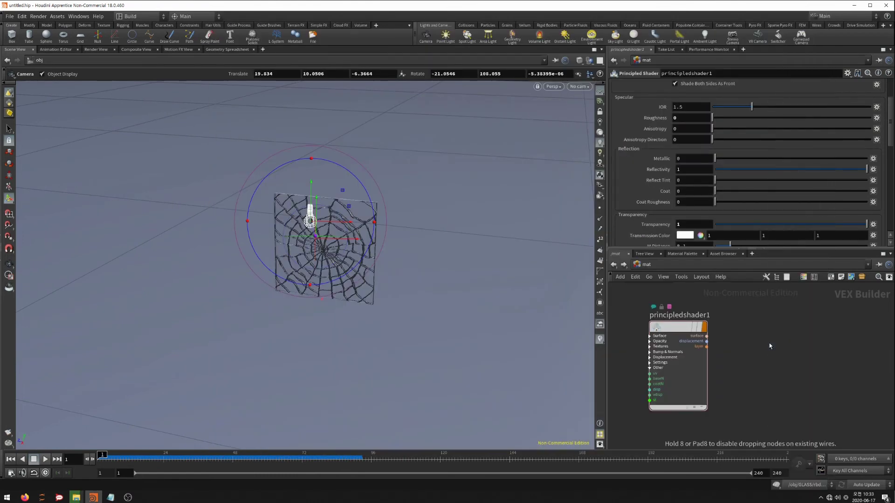
left_click(769, 343)
left_click_drag(769, 343, 764, 325)
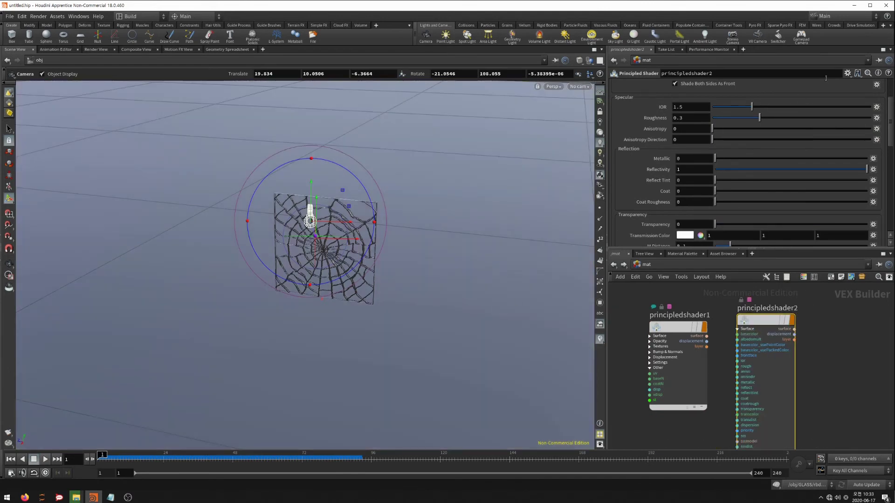
Give principledshader2 the White Paint preset and set the Render View camera to cam1.
left_click(848, 73)
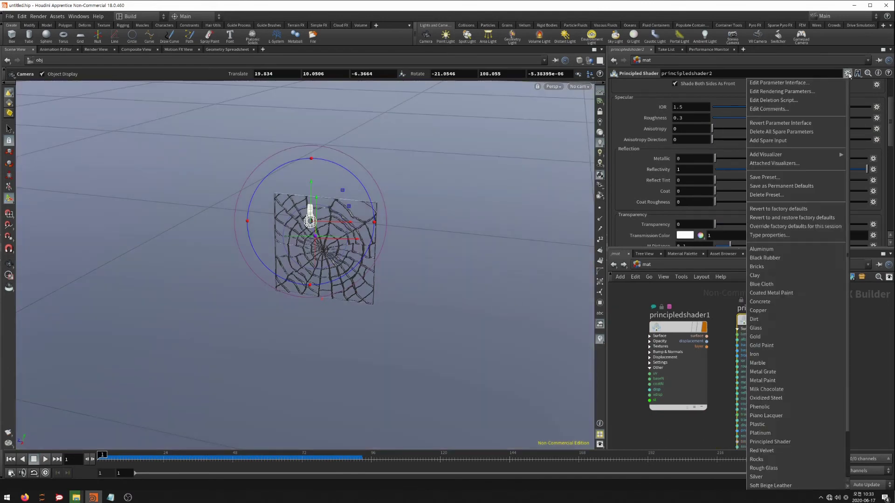
scroll(780, 471, "down", 1)
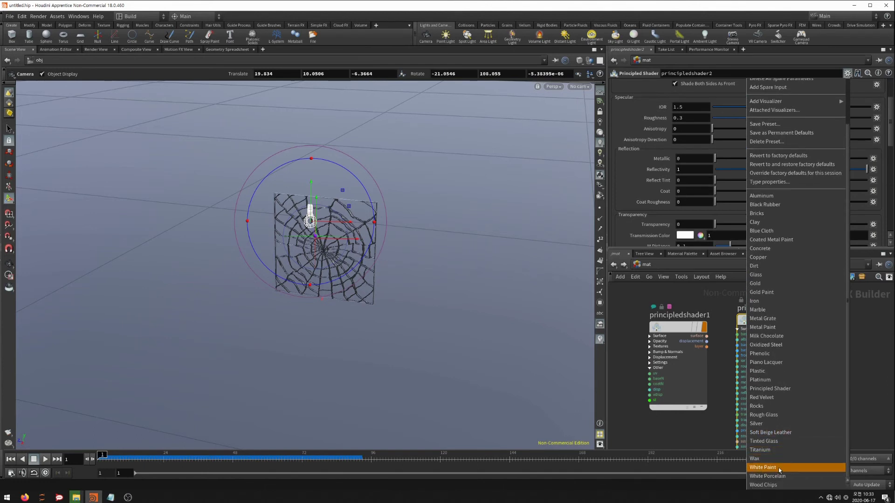
left_click(778, 468)
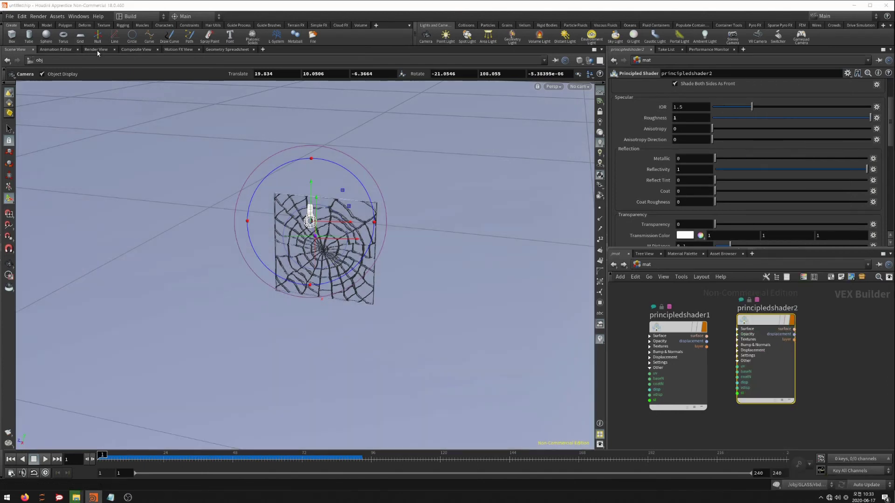
left_click(96, 50)
left_click(168, 61)
Render a Mantra preview through cam1 of the cracked pane on the pale ground, then stop it.
left_click(165, 83)
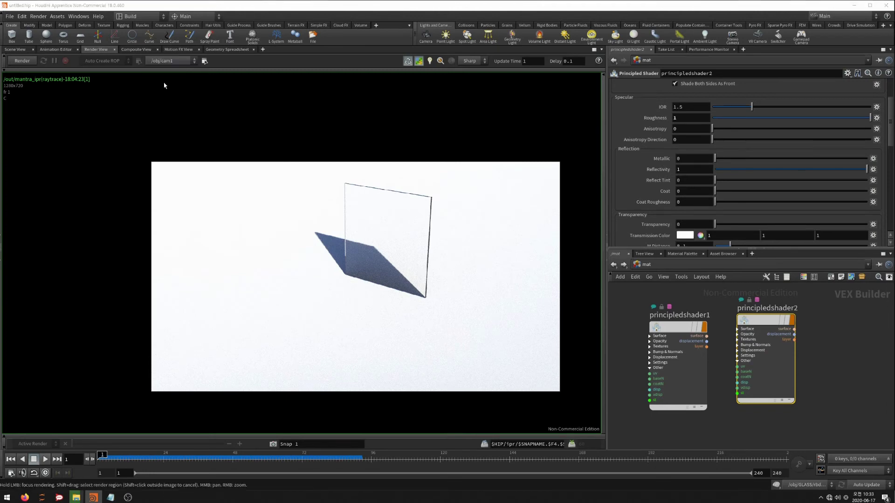
left_click(27, 64)
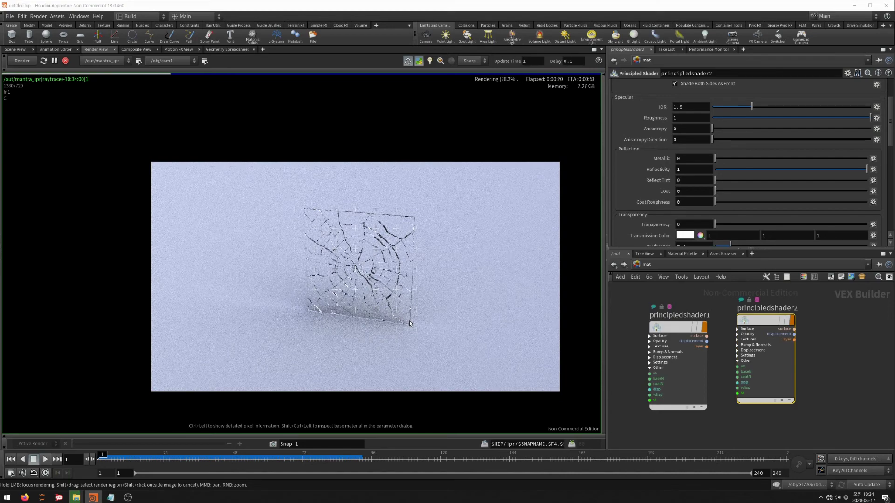
scroll(379, 287, "up", 3)
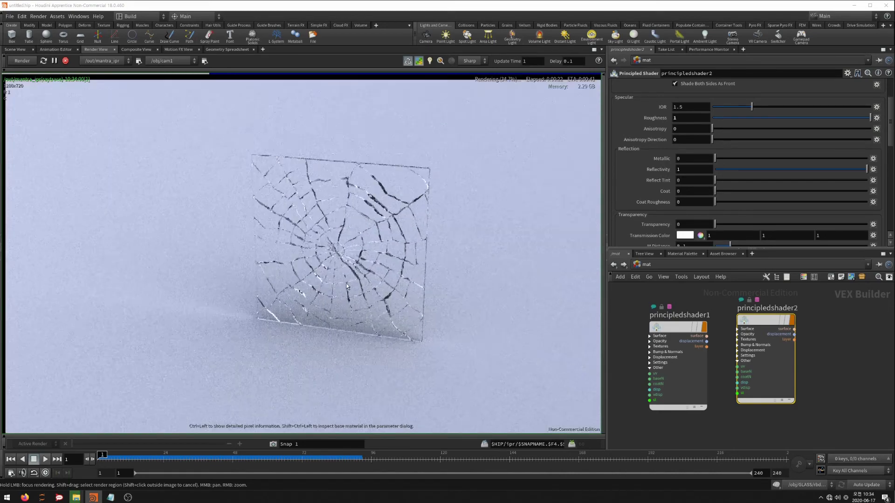
scroll(402, 273, "down", 4)
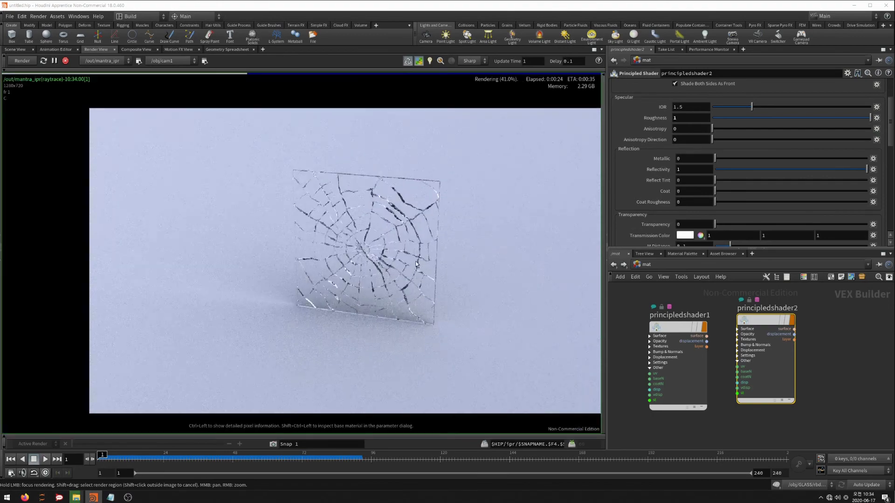
middle_click_drag(420, 261, 379, 261)
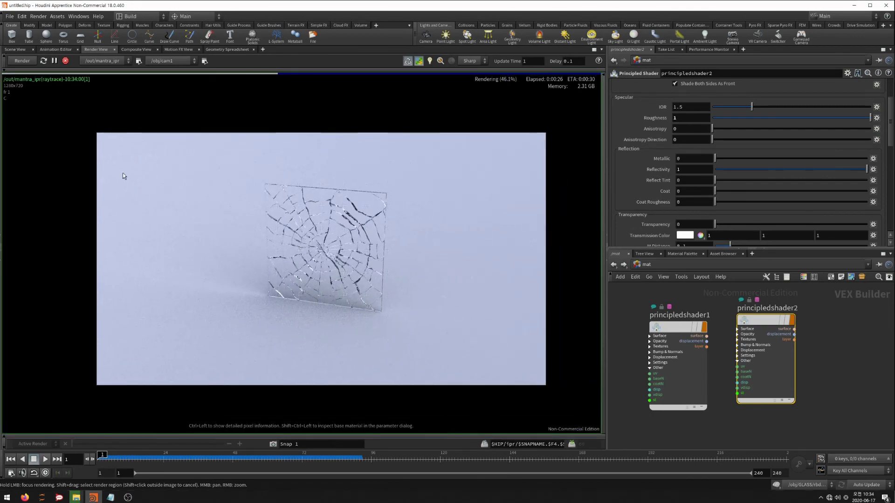
left_click(66, 61)
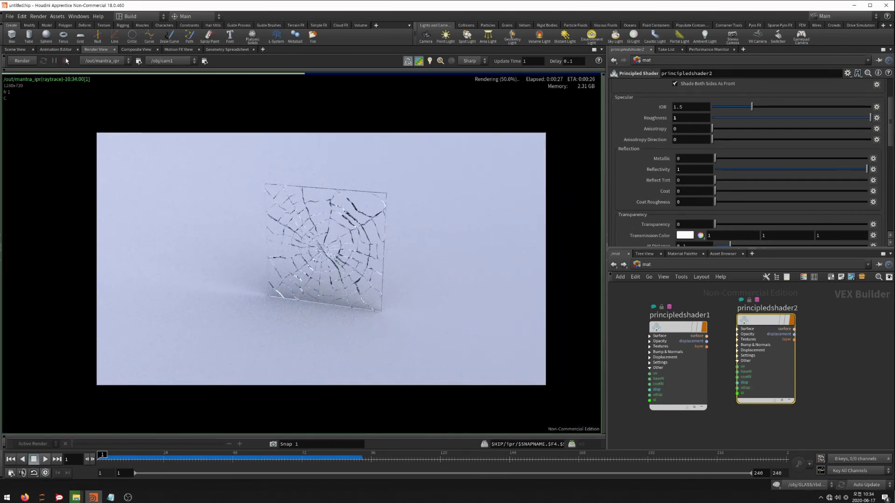
left_click(15, 50)
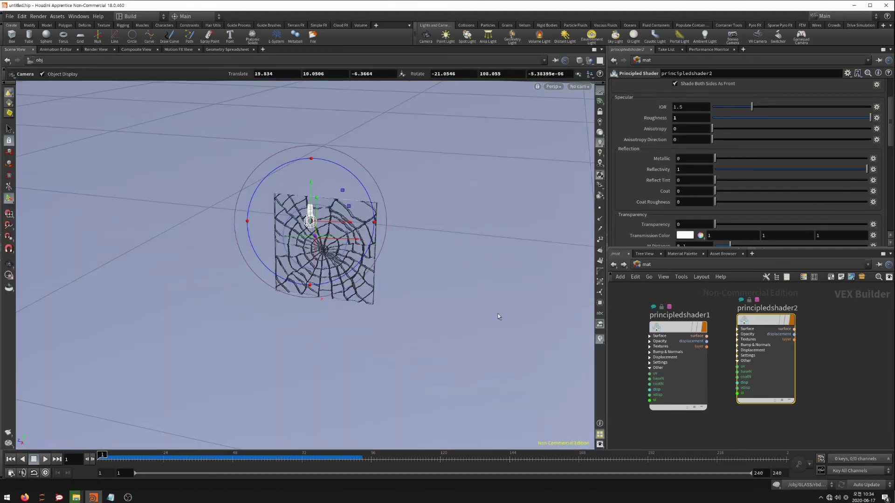
Enter the GLASS network and advance the shatter simulation to frame 36.
left_click(653, 266)
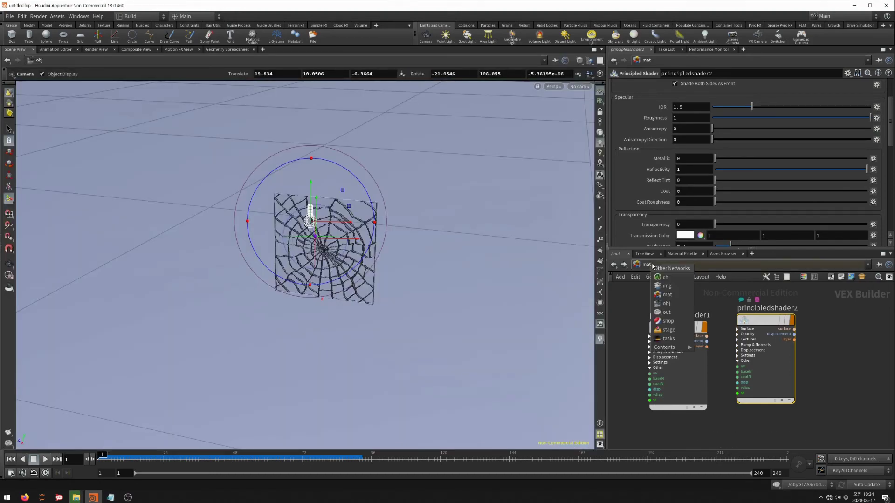
left_click(671, 306)
left_click(687, 339)
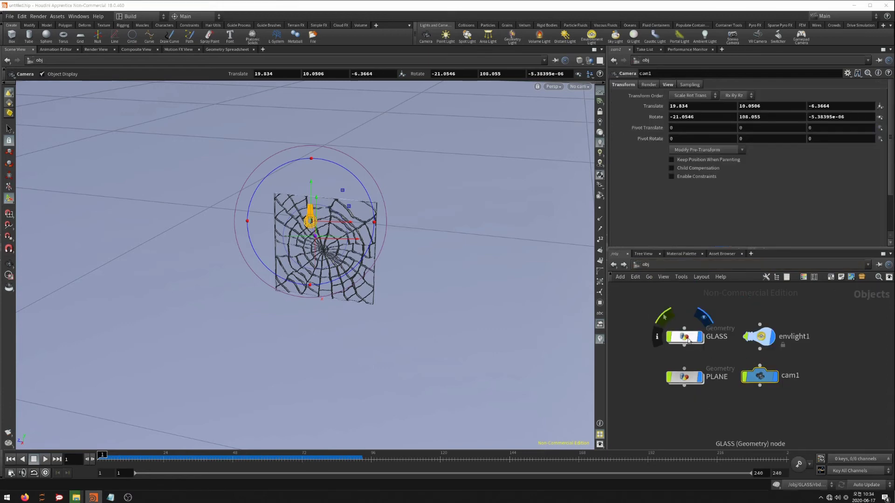
double_click(688, 340)
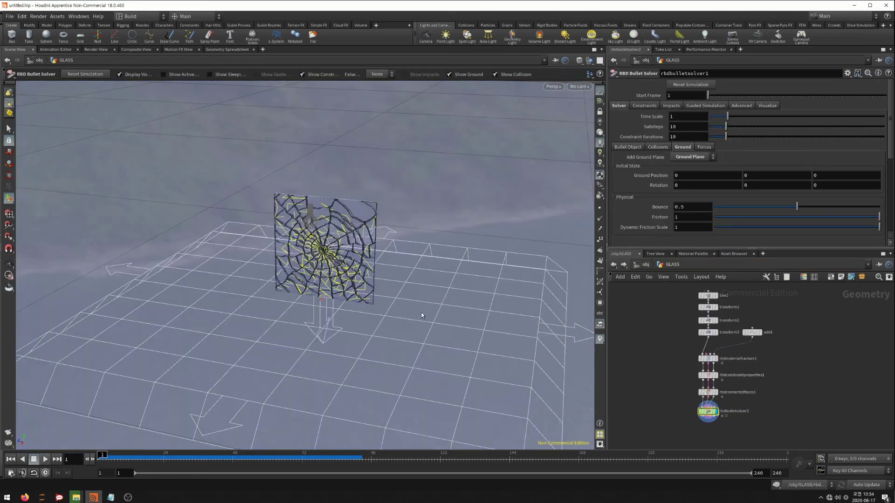
left_click(45, 459)
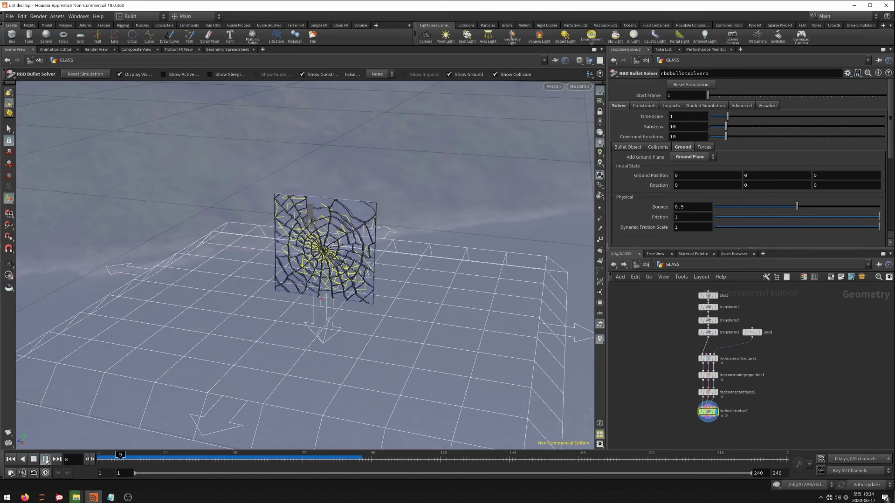
left_click(45, 459)
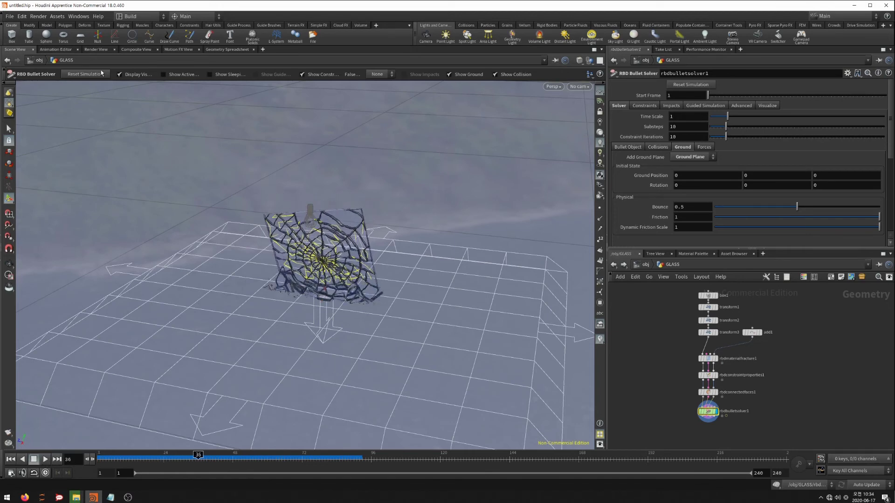
left_click(96, 50)
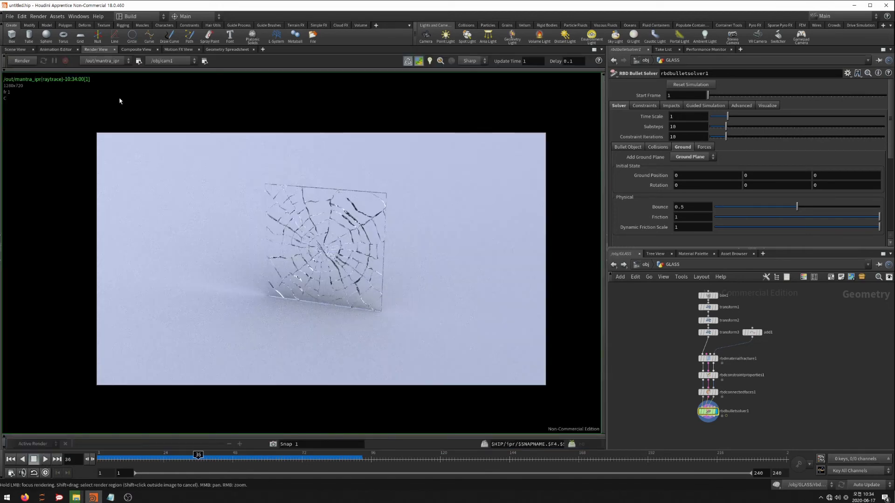
Preview-render frame 36 showing the shards crumpling onto the ground, then stop it.
left_click(22, 60)
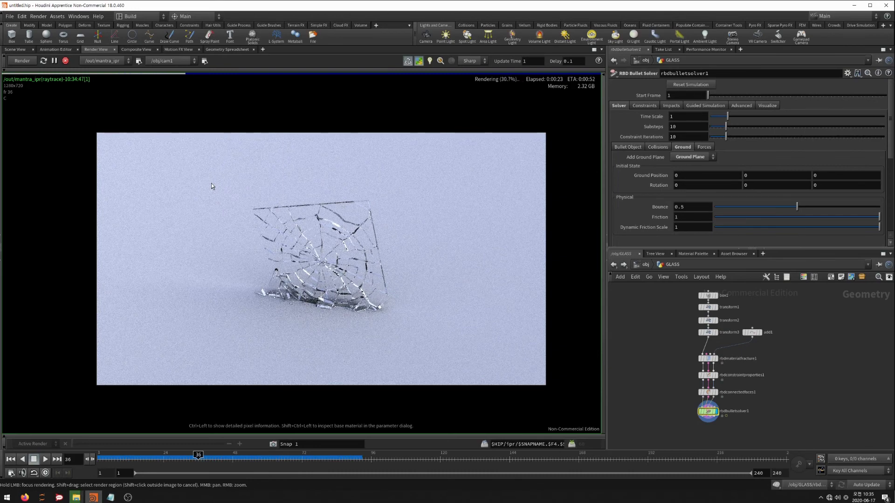
left_click(65, 63)
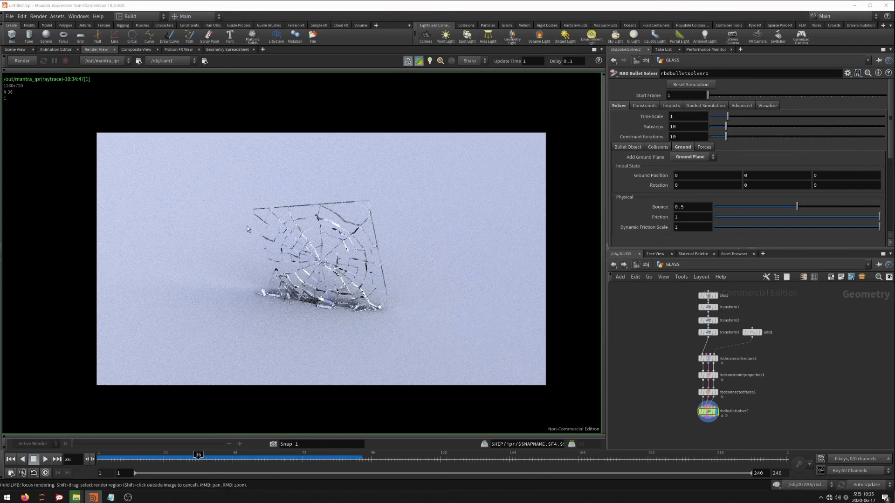
scroll(312, 248, "up", 1)
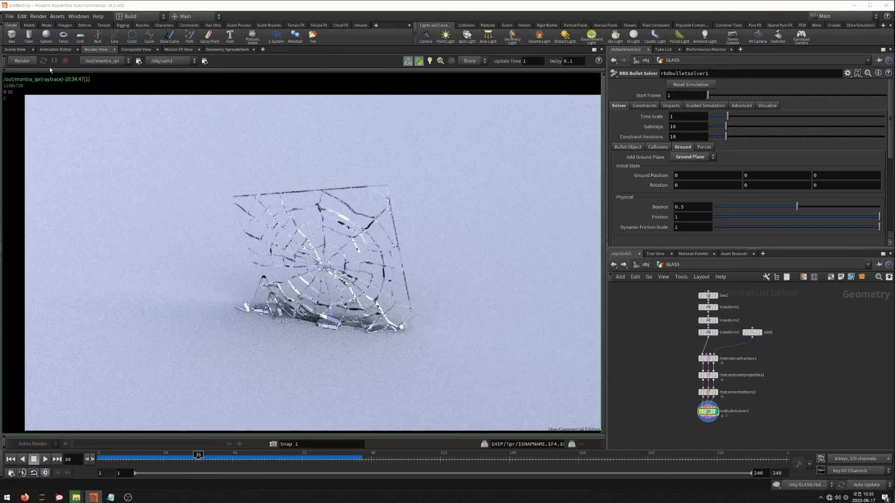
scroll(256, 198, "down", 1)
scroll(206, 203, "down", 1)
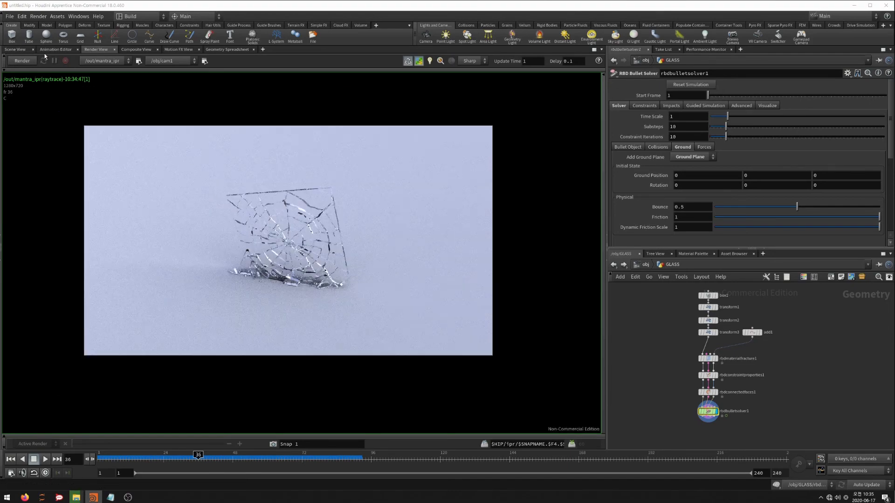
left_click(14, 50)
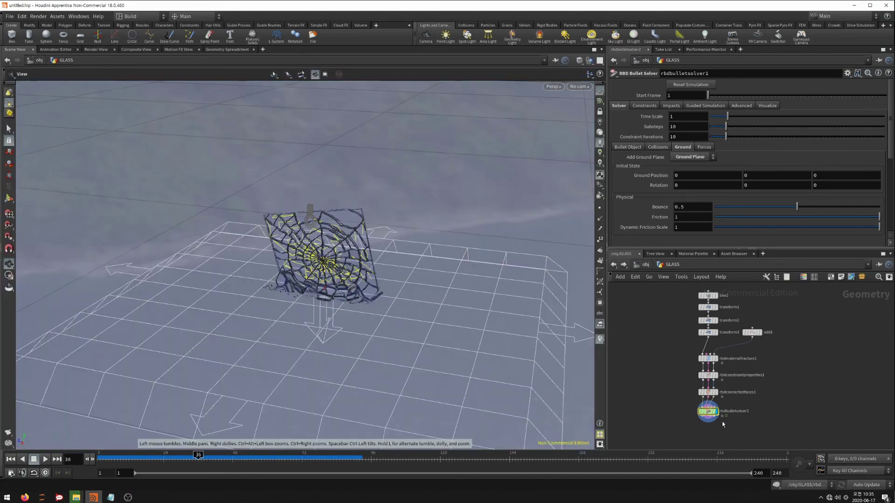
Add a displayed rbddisconnectedfaces1 node below rbdbulletsolver1.
scroll(743, 379, "up", 3)
left_click(691, 375)
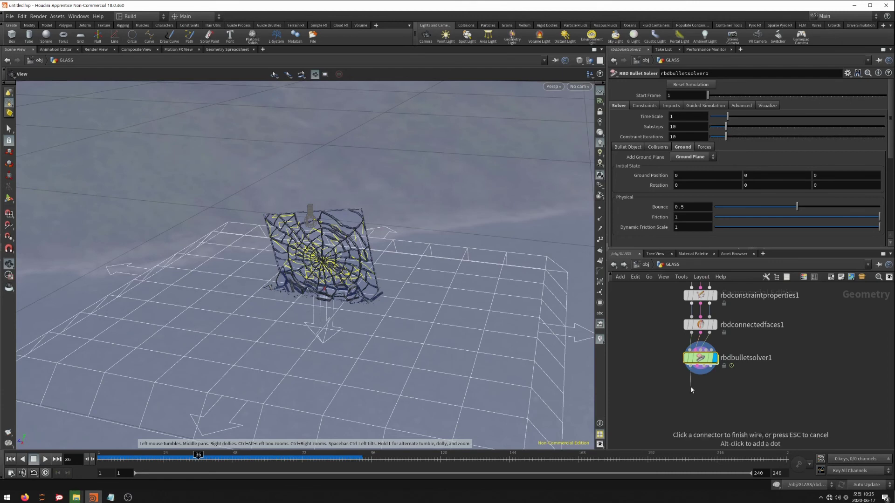
key("Tab")
type("dis")
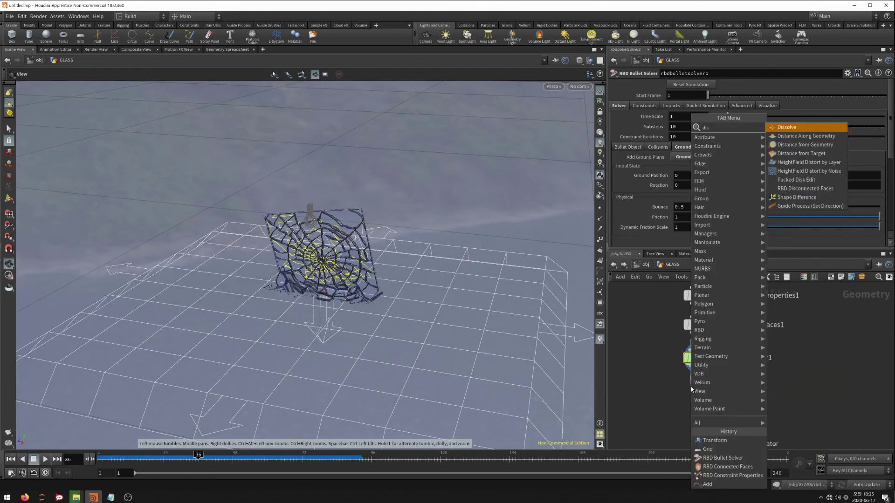
key("BackSpace")
key("BackSpace")
key("BackSpace")
type("r")
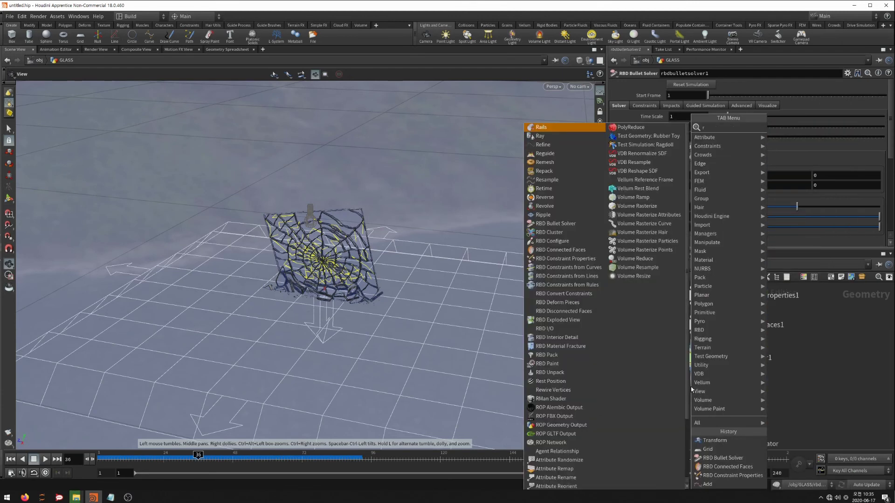
type("bddis")
key("Return")
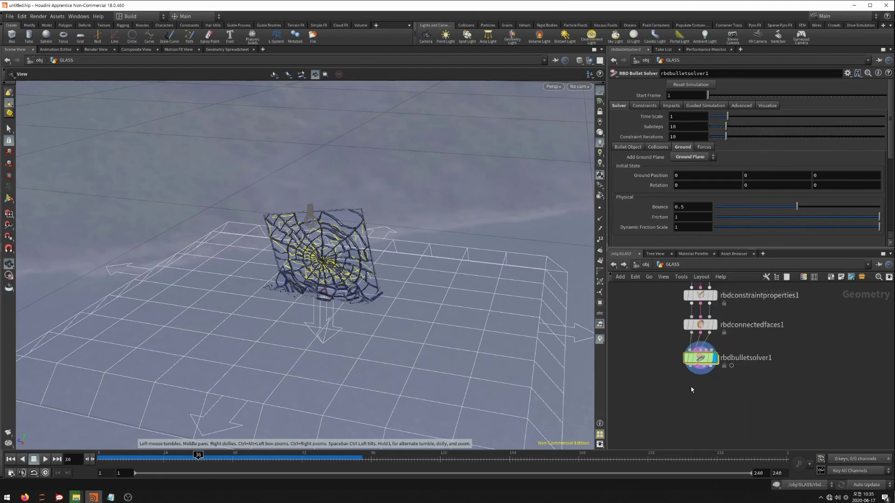
left_click(690, 388)
mouse_move(691, 392)
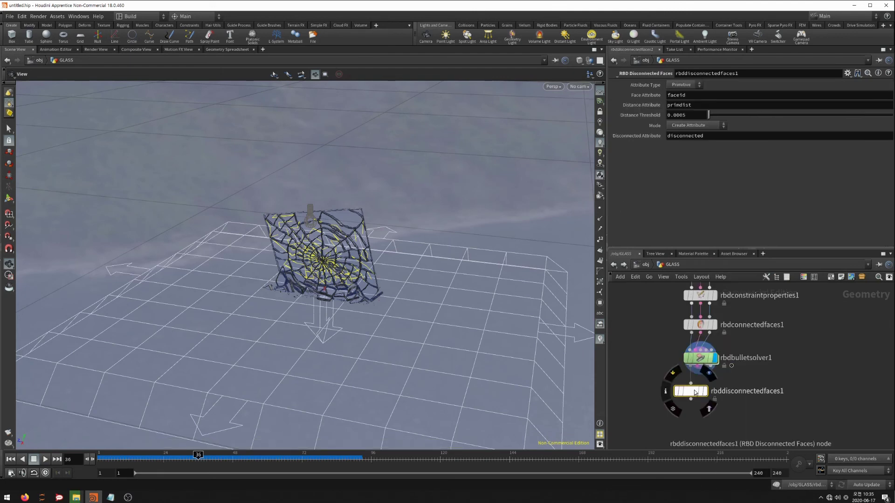
left_click(705, 395)
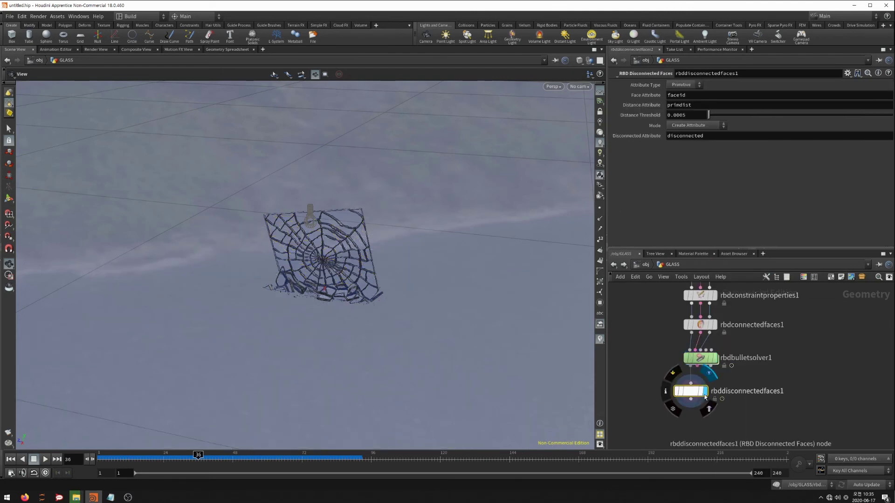
Set rbddisconnectedfaces1's Mode to Delete Connected and view the interactive render.
left_click(699, 126)
left_click(699, 142)
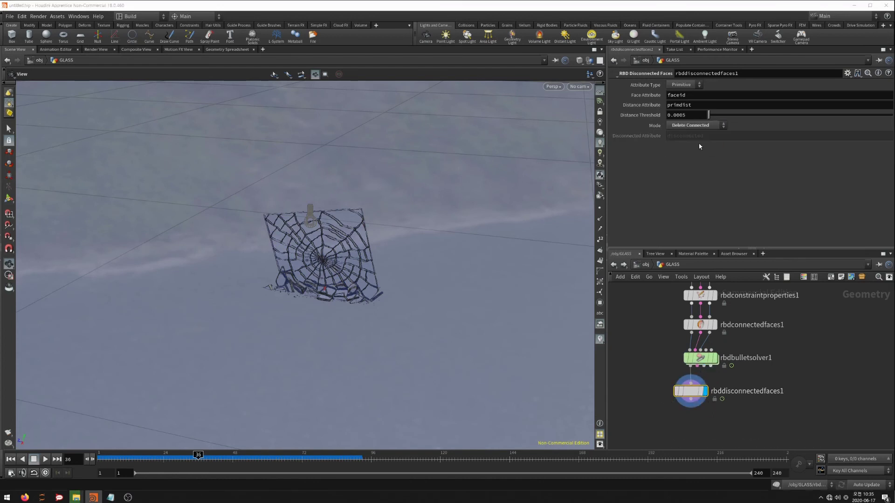
left_click(96, 50)
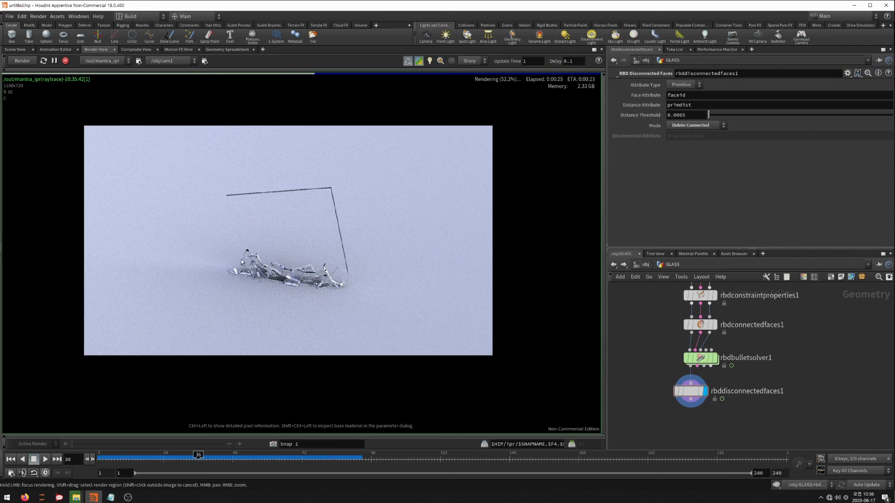
Return to the scene view at frame 1 and zoom out to show the full GLASS node chain.
scroll(242, 262, "up", 2)
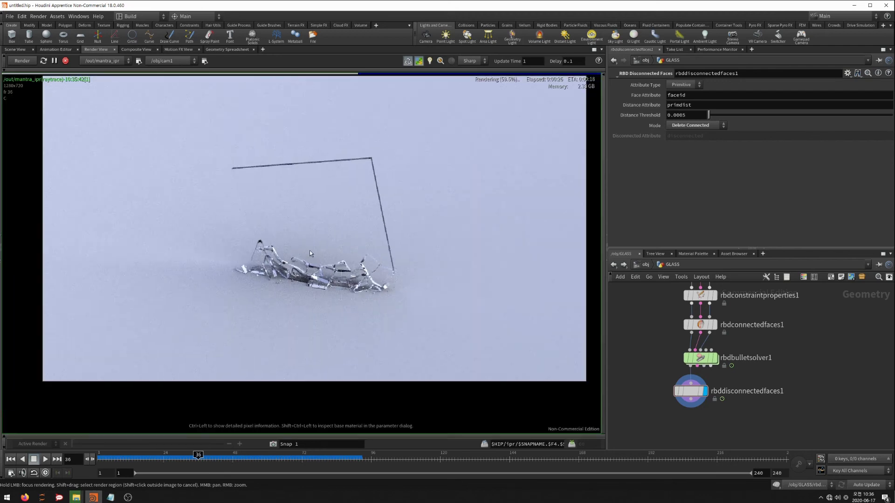
scroll(310, 250, "down", 1)
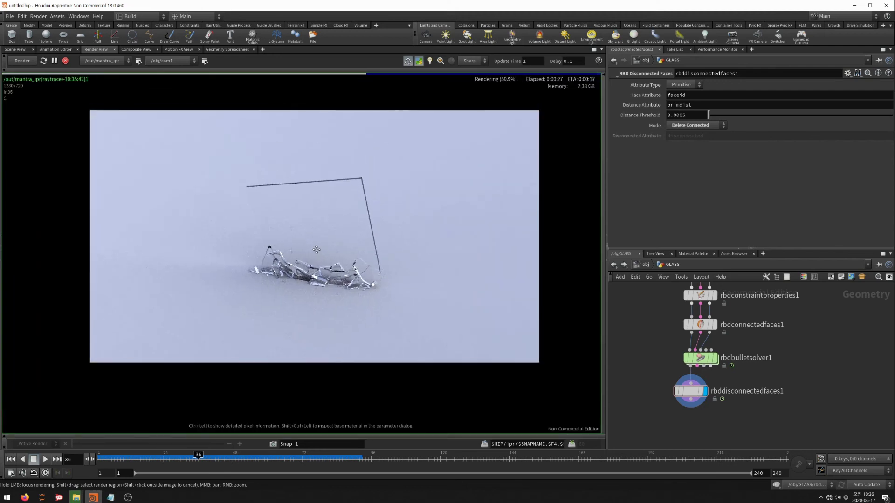
left_click(15, 49)
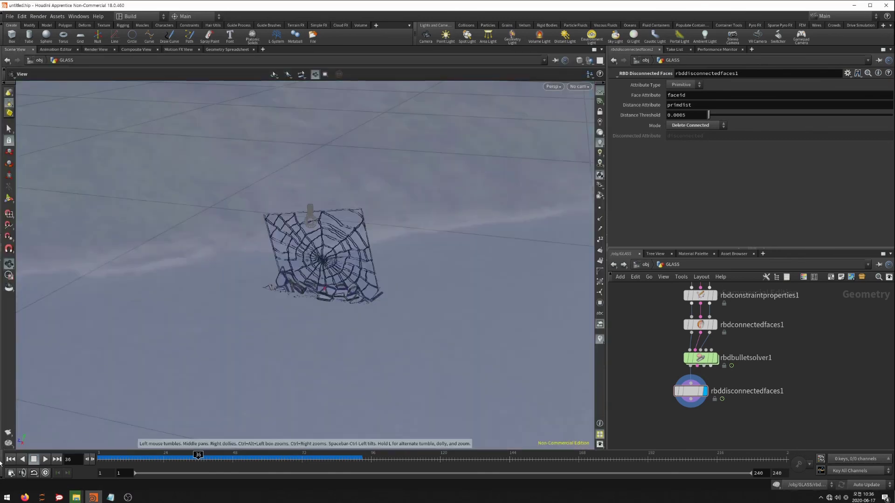
left_click(91, 50)
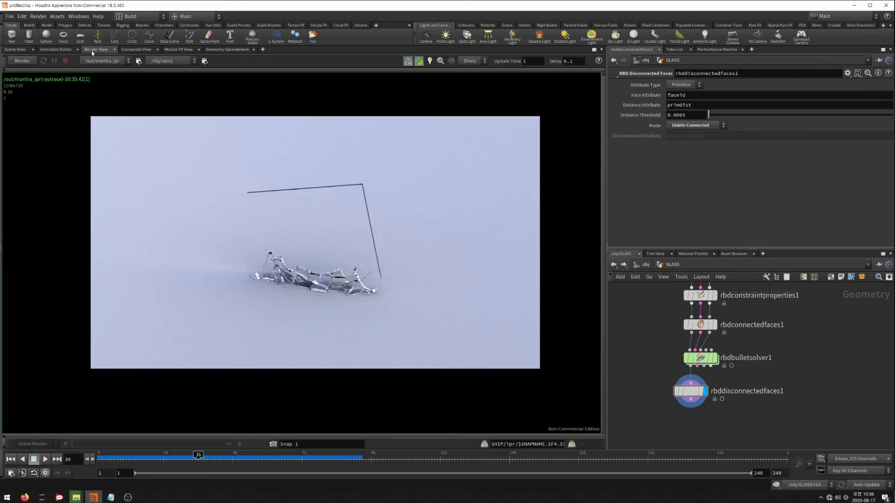
left_click(15, 49)
left_click(10, 459)
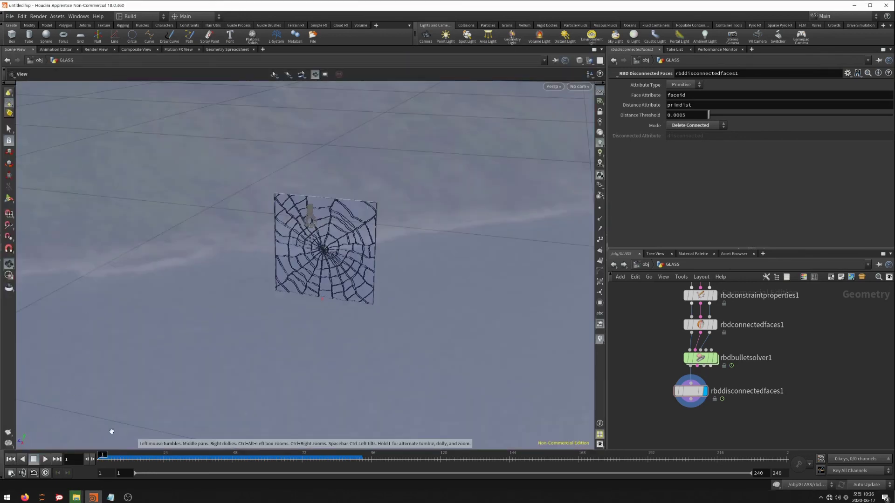
scroll(813, 373, "down", 2)
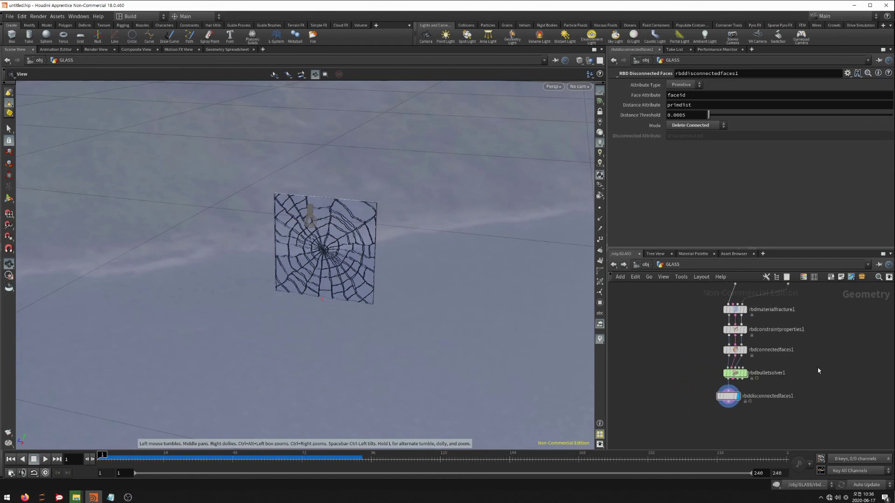
scroll(792, 392, "down", 1)
scroll(785, 396, "down", 1)
scroll(792, 394, "down", 1)
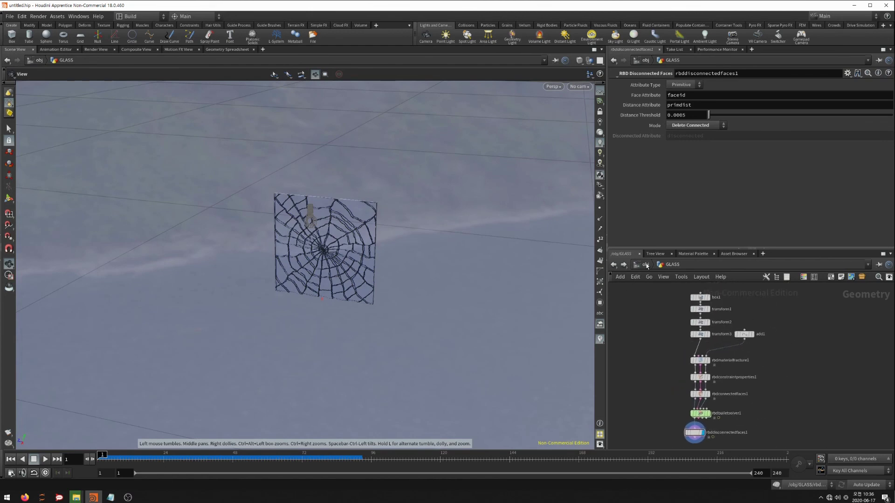
Back at /obj, create a Mantra render node, mantra1, in the outputs network.
left_click(646, 264)
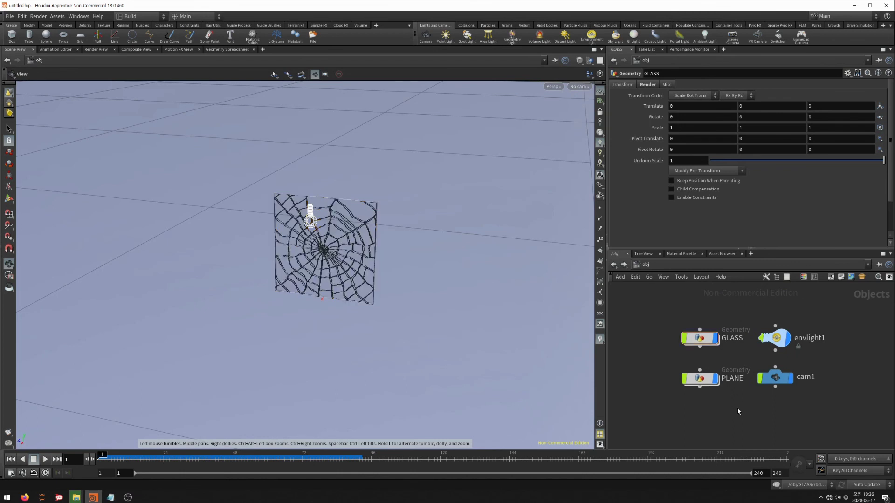
left_click(38, 17)
mouse_move(54, 26)
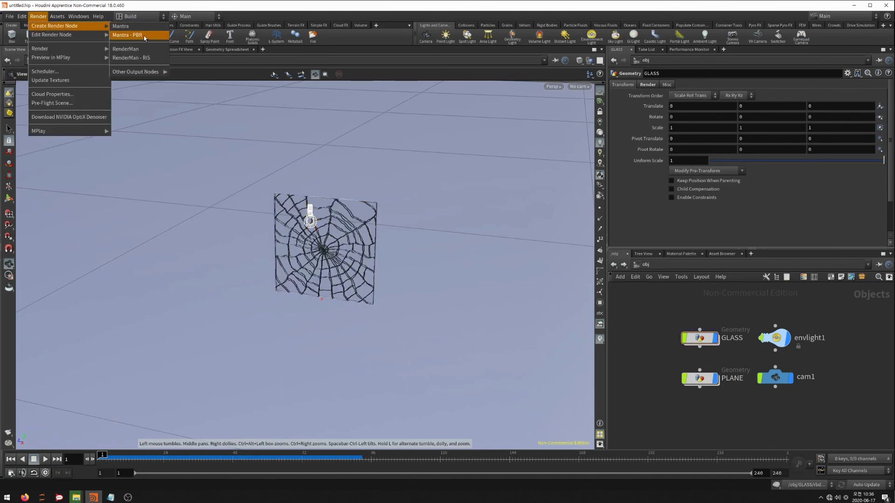
left_click(144, 36)
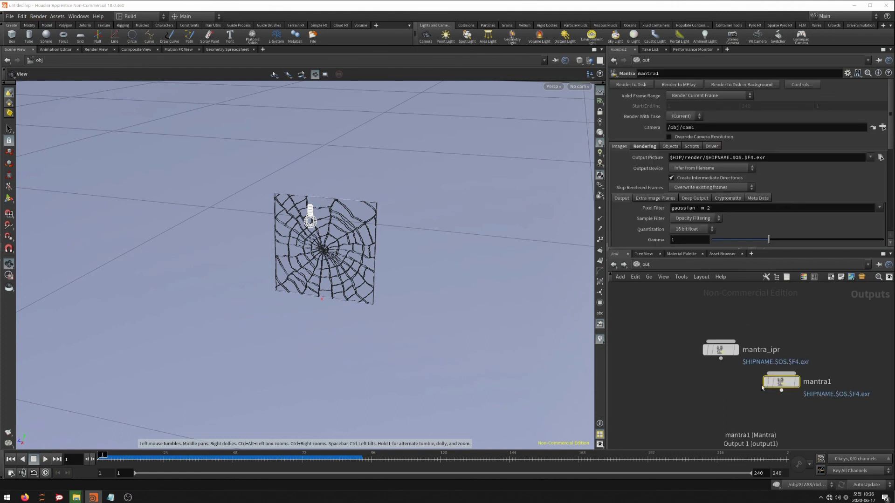
left_click_drag(762, 386, 707, 382)
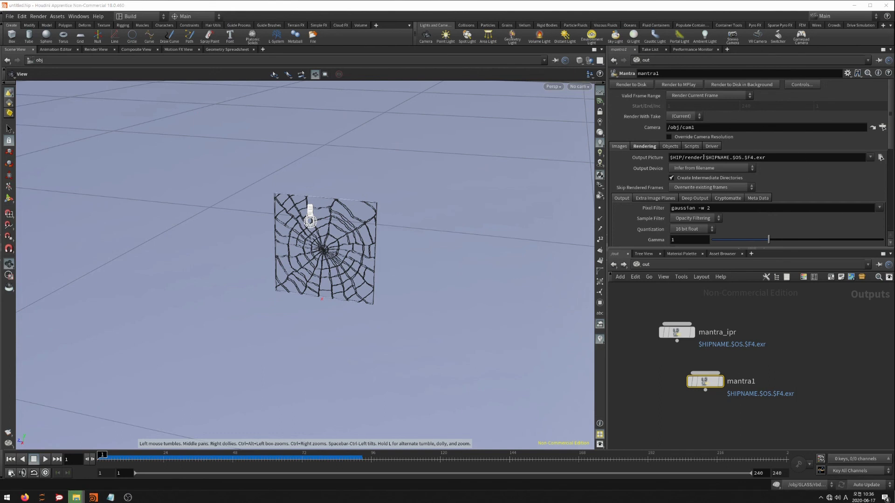
Point mantra1's output at the rbd_0010 fx render folder and render frames 1–240.
left_click_drag(703, 157, 670, 157)
type("D:\\houdini_shot\\seq\\rbd\\rbd_0010\\fx\\render")
key("Return")
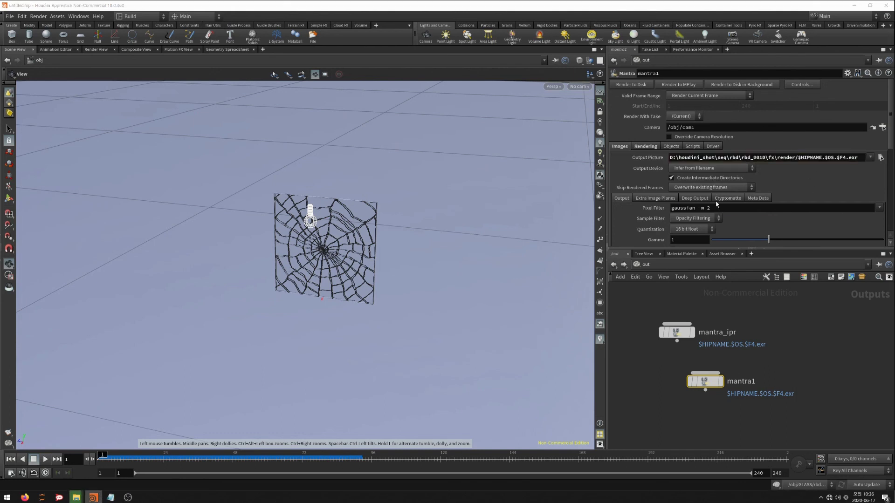
left_click(690, 96)
left_click(688, 112)
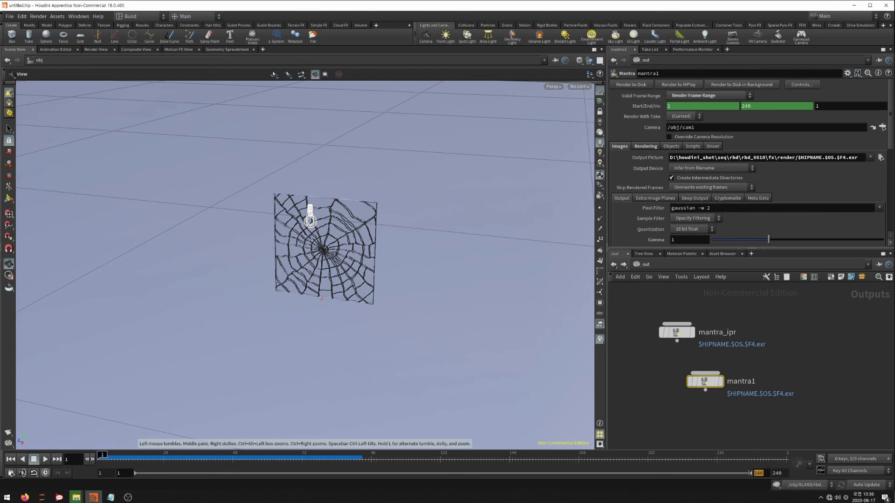
Set the scene end frame to 160 and keep cam1 as mantra1's render camera.
double_click(766, 474)
double_click(784, 474)
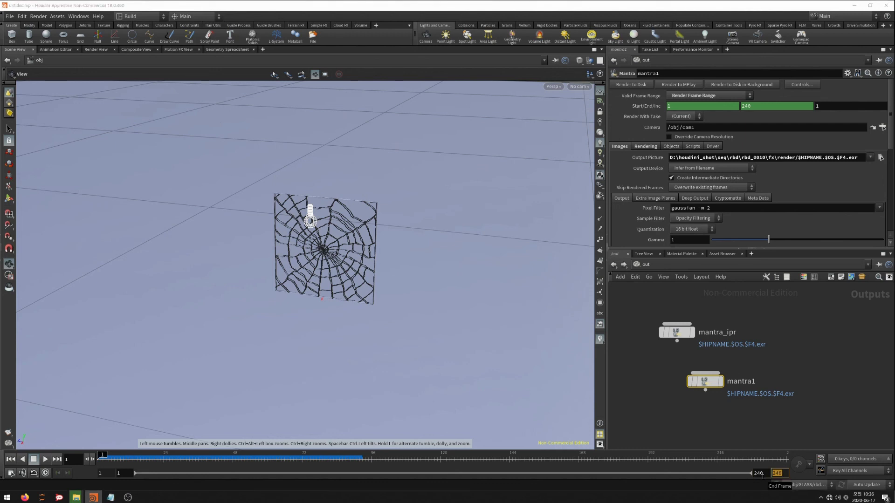
type("160")
key("Return")
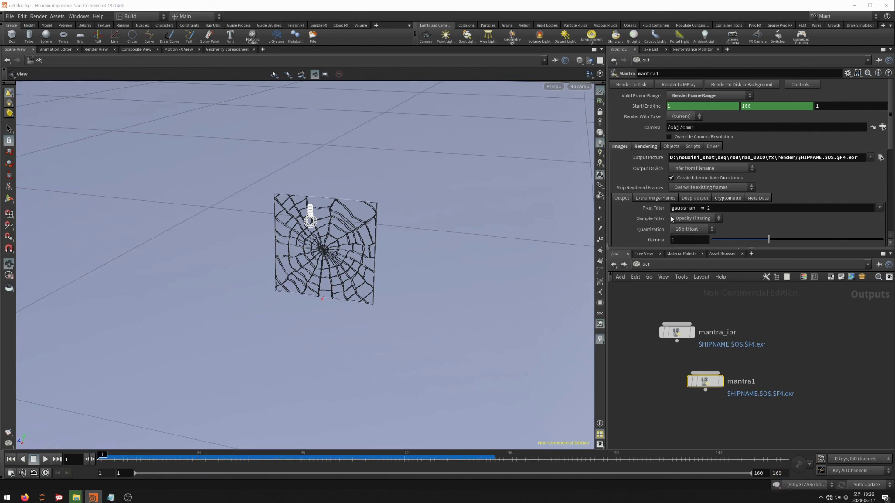
left_click(882, 127)
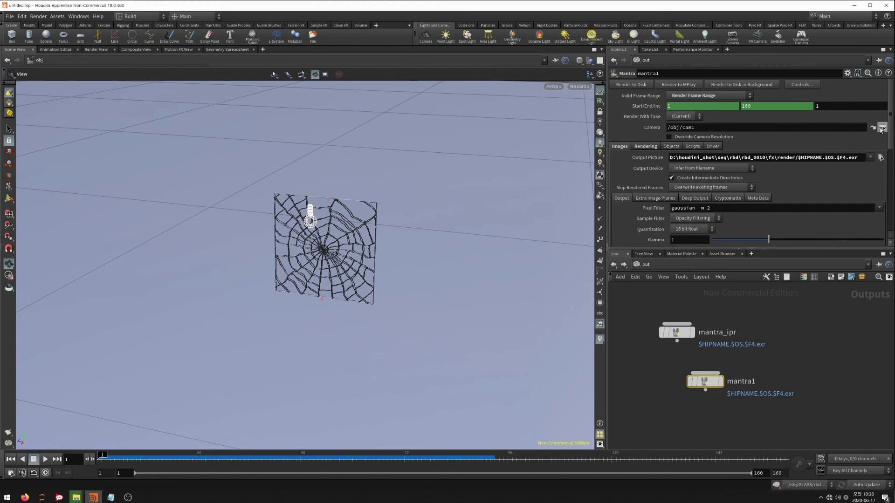
double_click(816, 80)
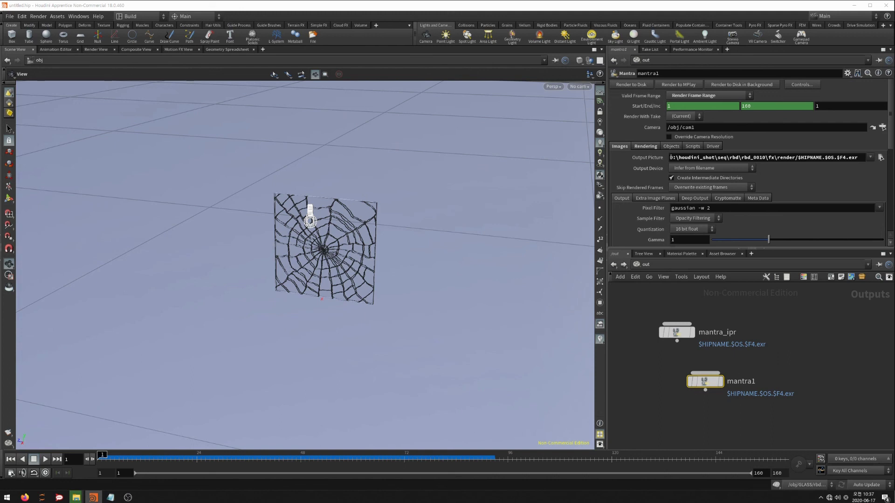
Set mantra1's Pixel Samples to 6 by 6 on the Sampling tab.
scroll(668, 155, "down", 1)
left_click(646, 125)
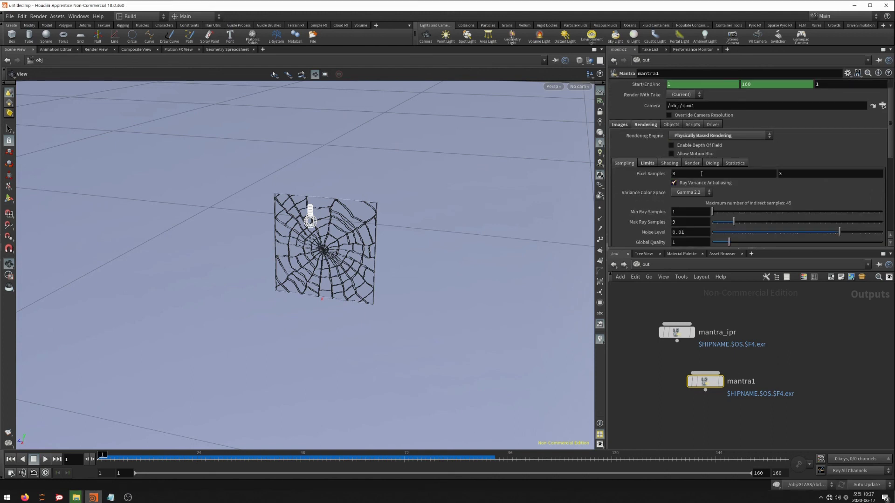
left_click(701, 174)
type("5")
key("Tab")
type("5")
left_click(677, 173)
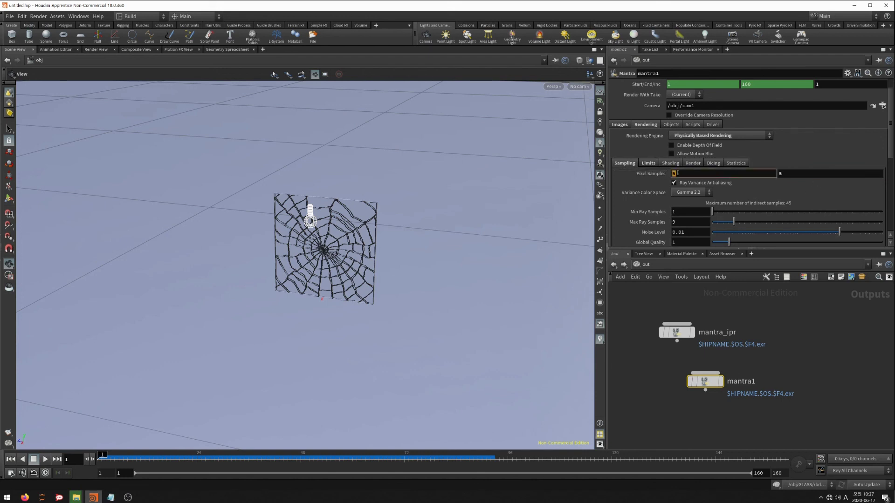
type("6")
key("Tab")
type("6")
key("Return")
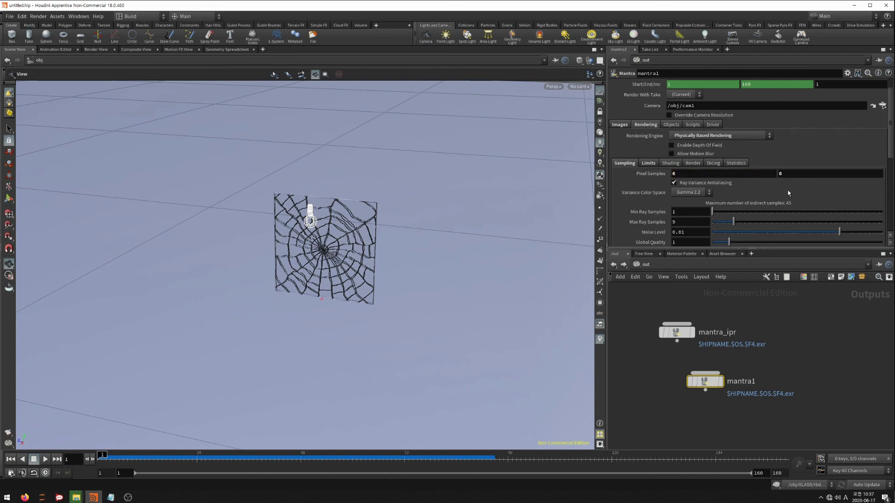
scroll(787, 193, "down", 2)
scroll(787, 191, "down", 2)
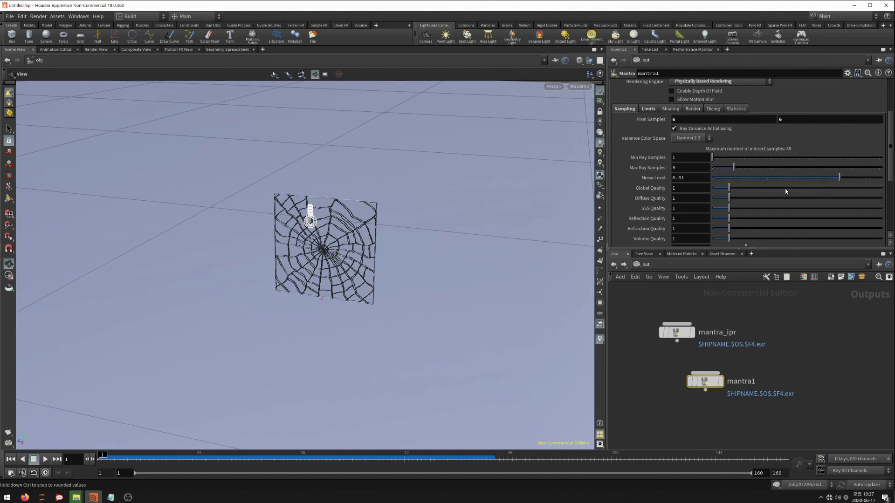
scroll(785, 191, "down", 3)
scroll(785, 189, "down", 3)
scroll(745, 172, "up", 7)
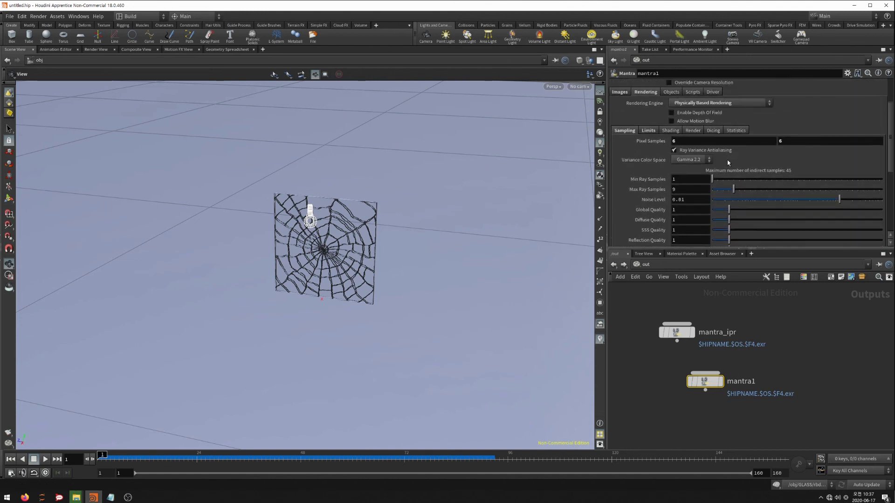
scroll(728, 162, "up", 3)
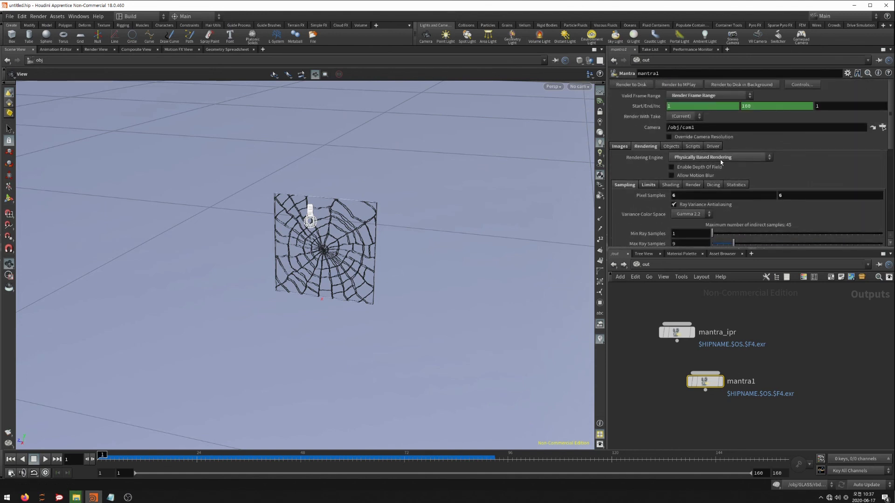
Start mantra1's Render to Disk and move the progress window aside.
left_click(638, 87)
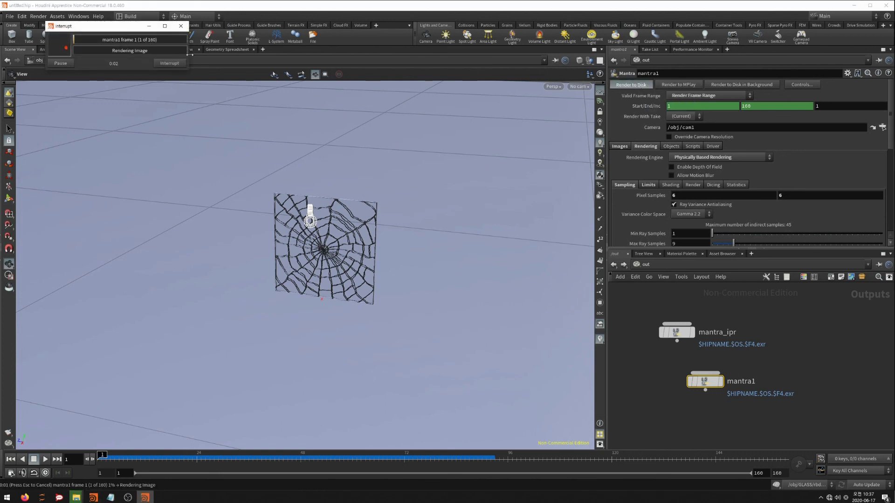
left_click_drag(108, 26, 179, 256)
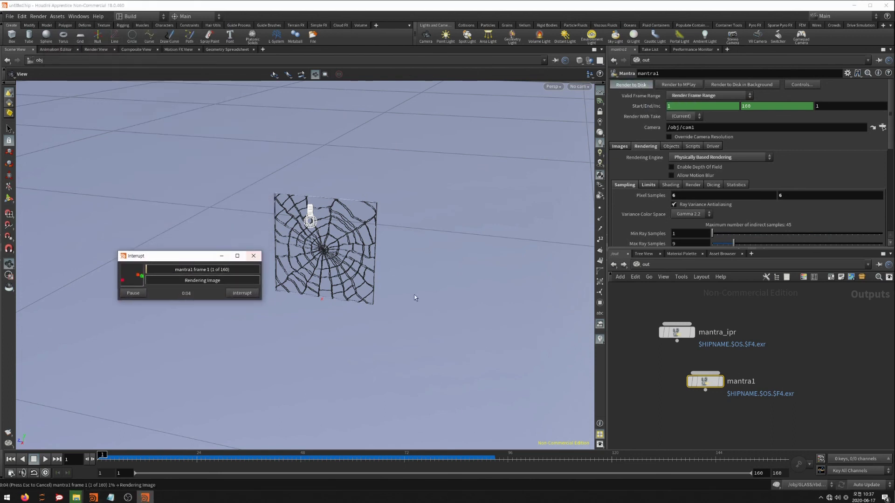